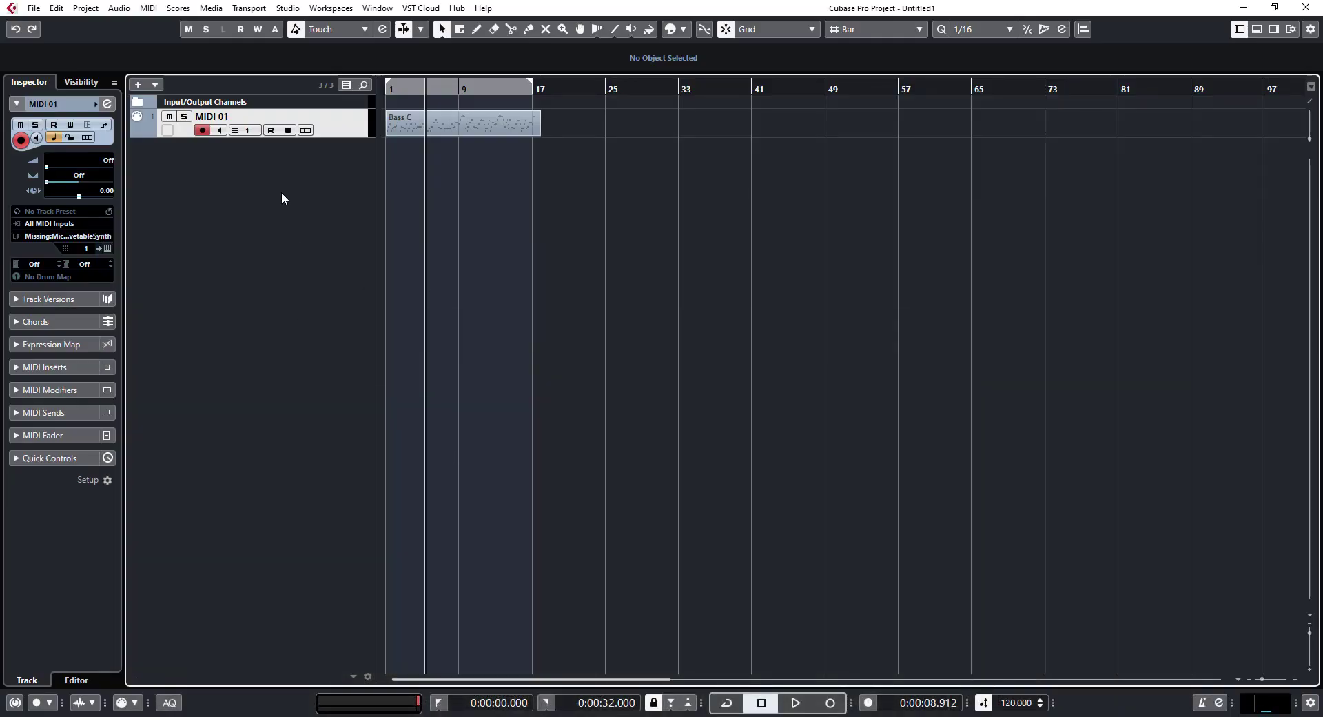
Quantize all notes of the Bass C MIDI part to 1/16 and close the note editor.
double_click(445, 126)
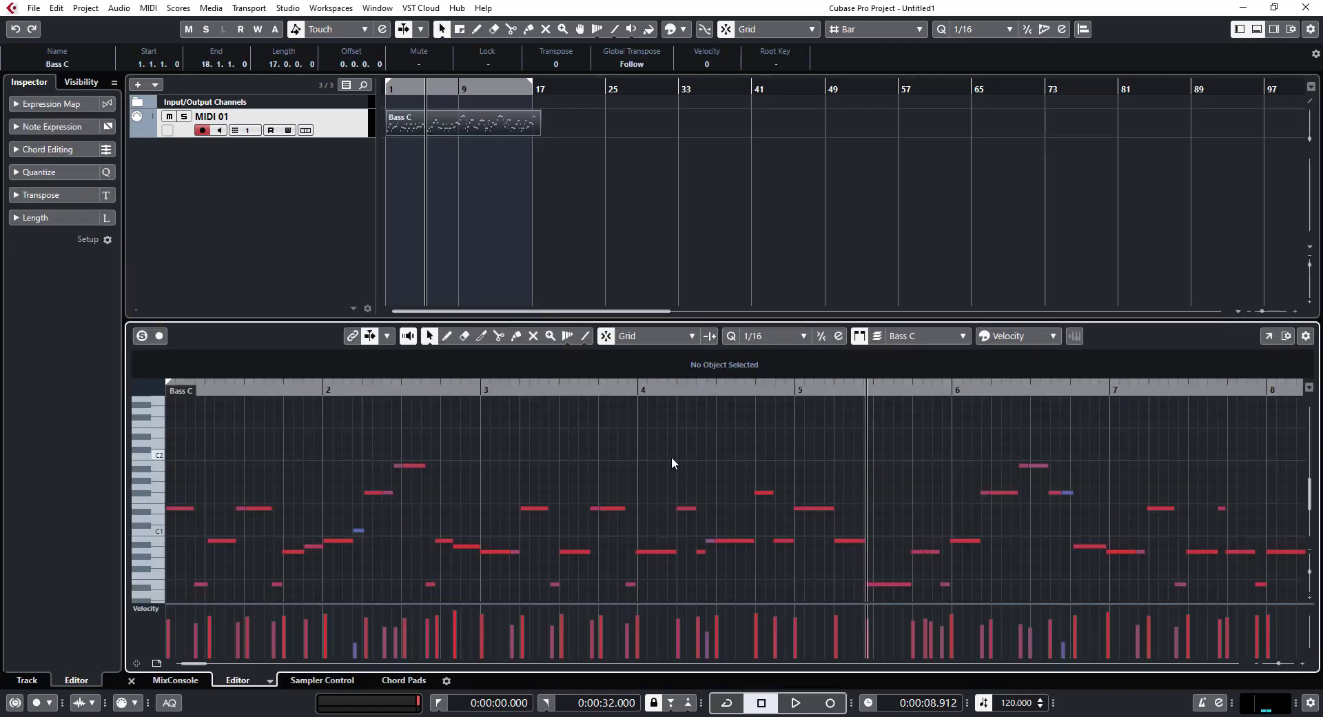
key("ctrl+a")
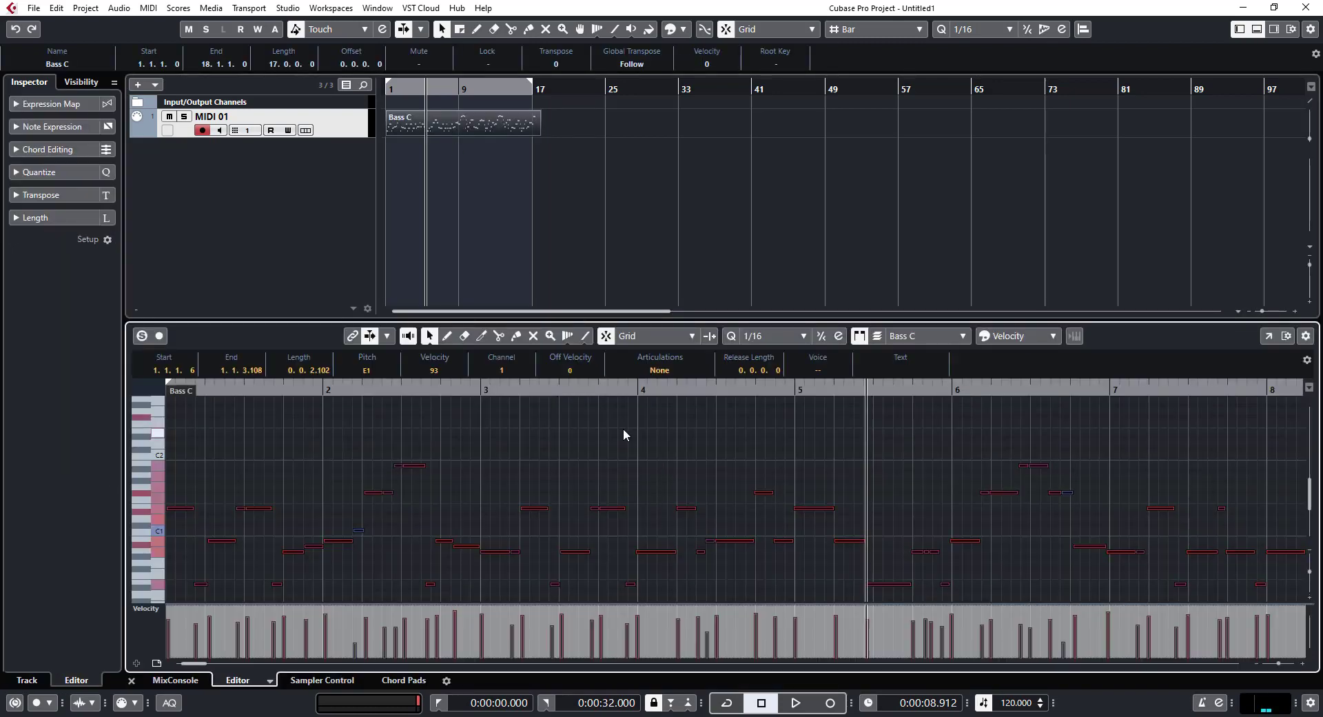
key("q")
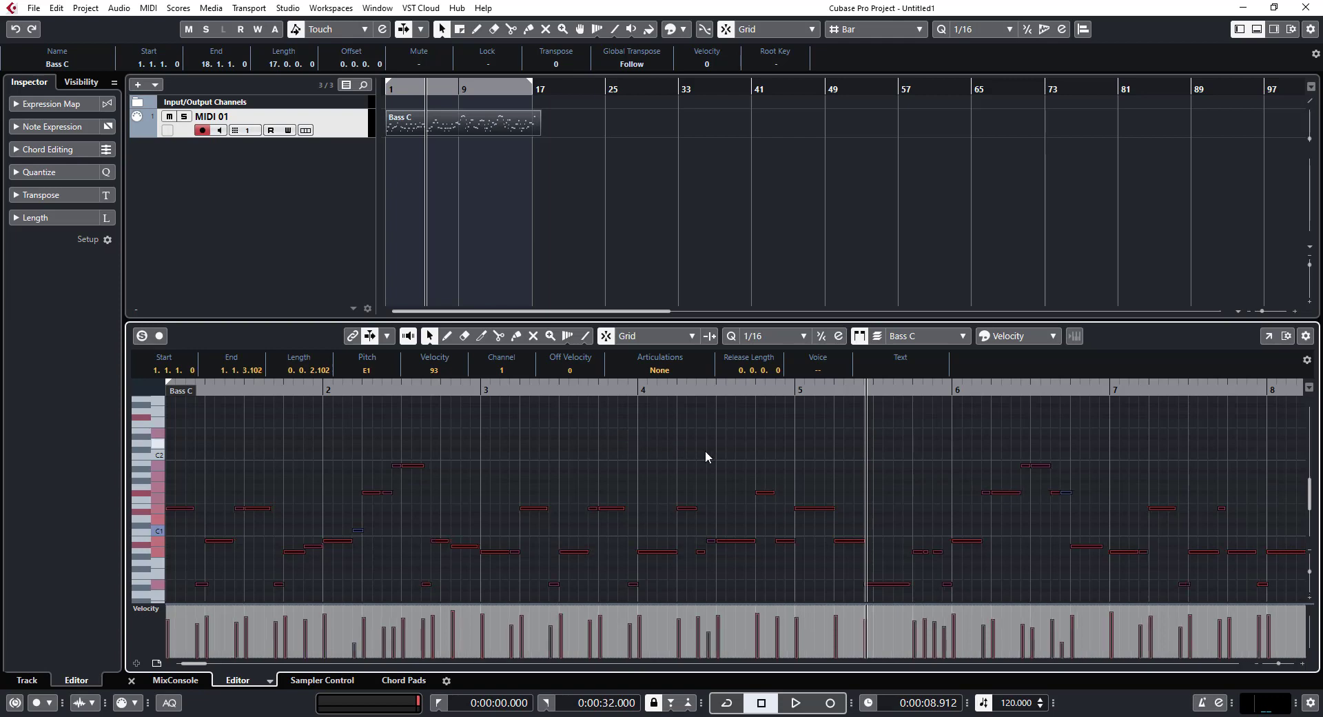
left_click(788, 445)
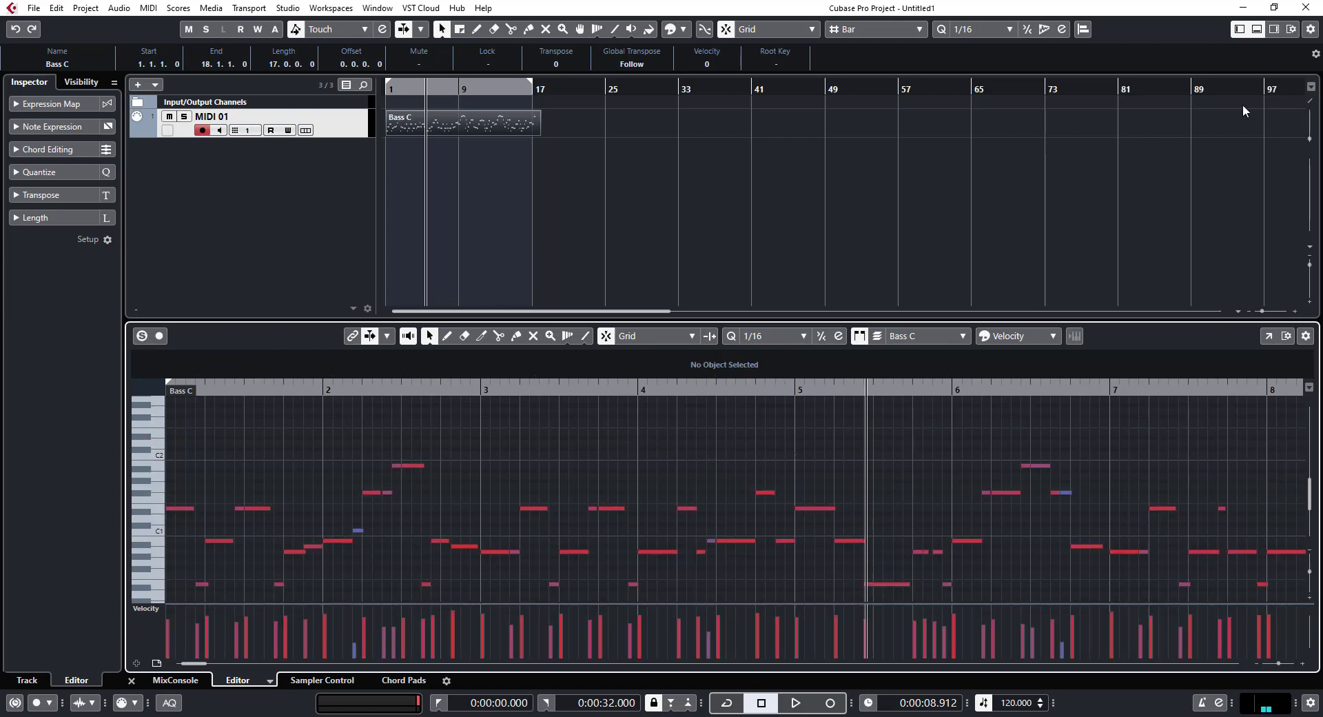
left_click(1257, 29)
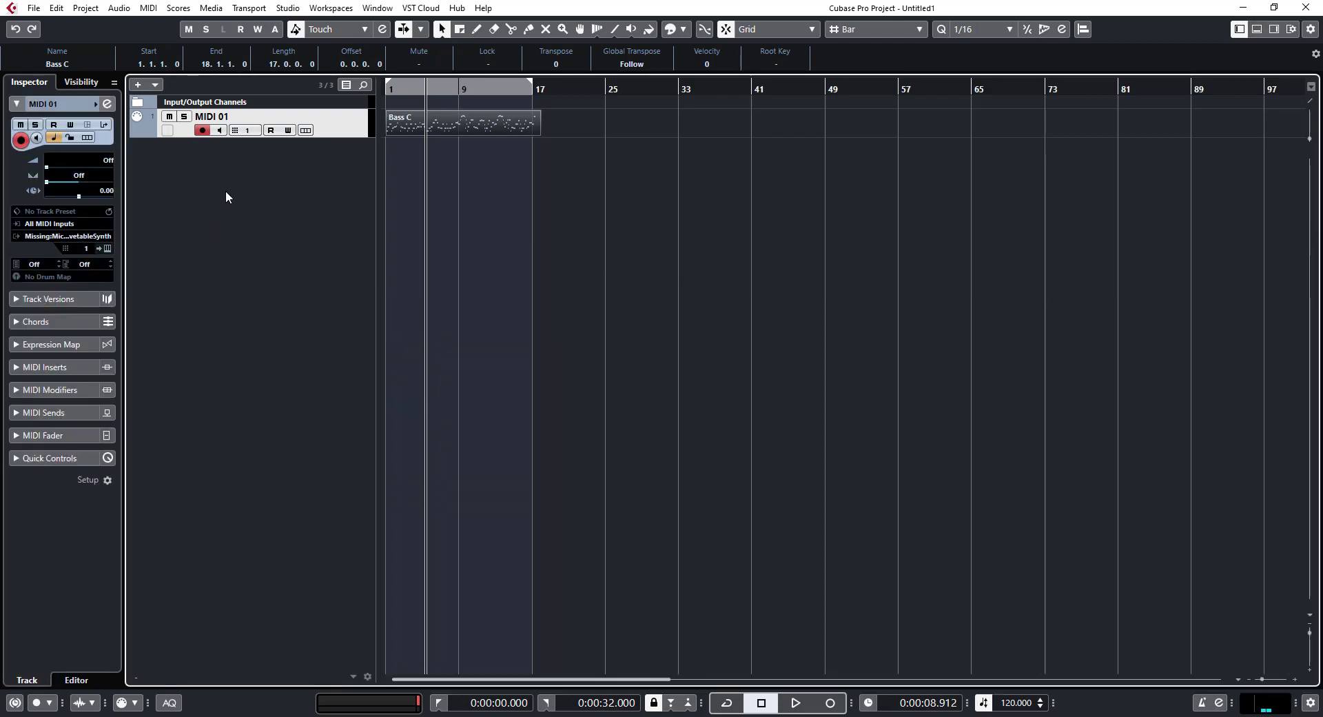
Add one Retrologue instrument track and move the Bass C part from the MIDI 01 track onto it.
right_click(244, 177)
left_click(270, 199)
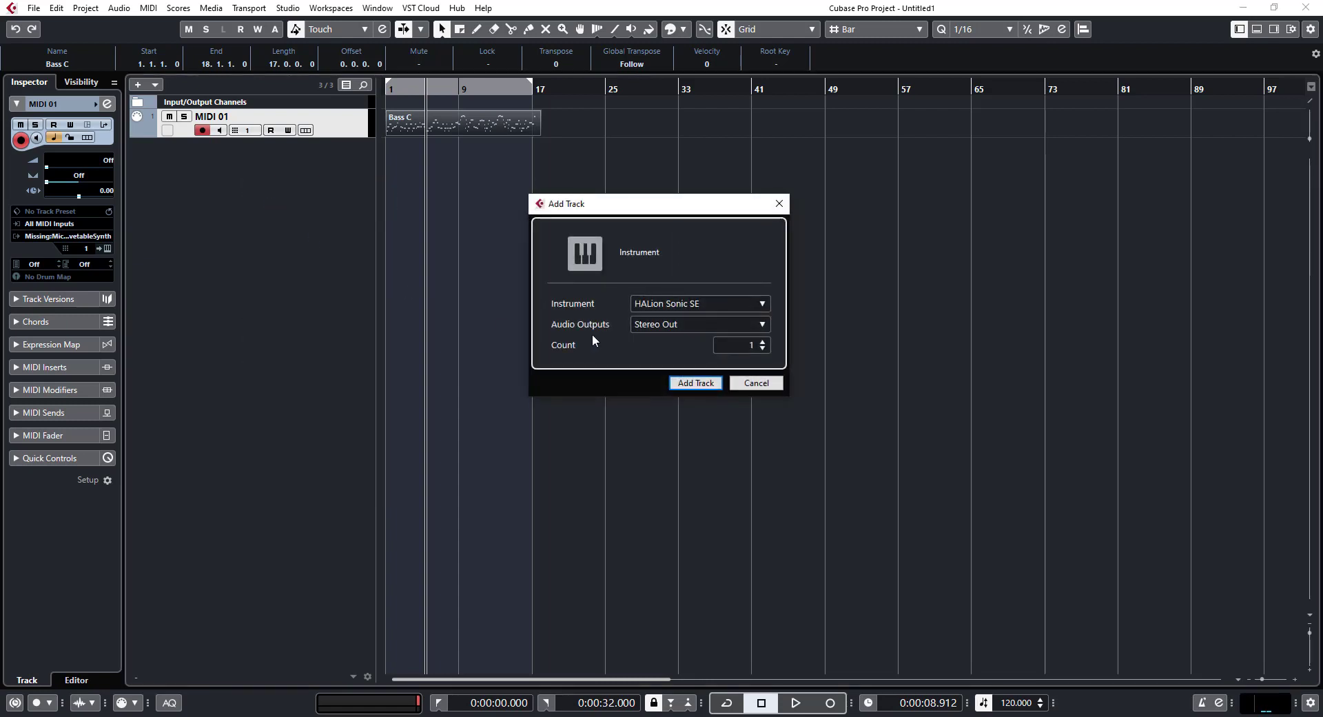
left_click(673, 304)
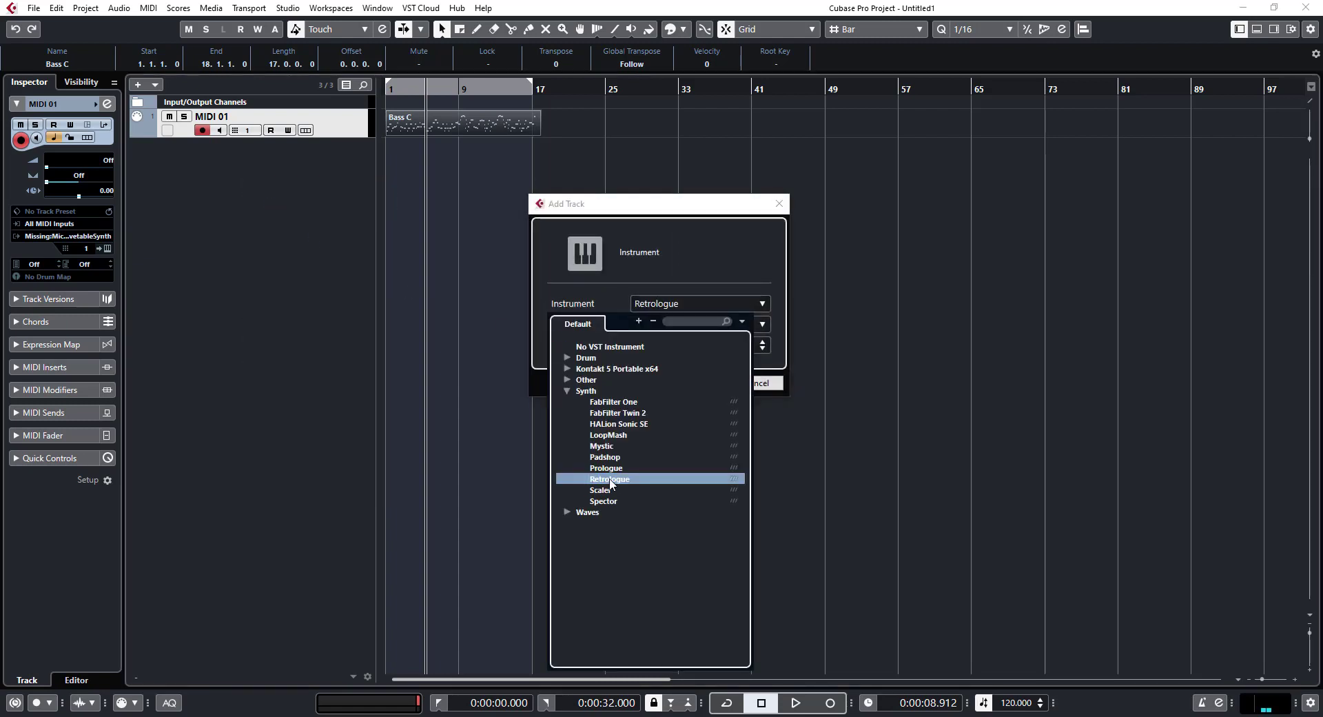
left_click(610, 479)
left_click(689, 383)
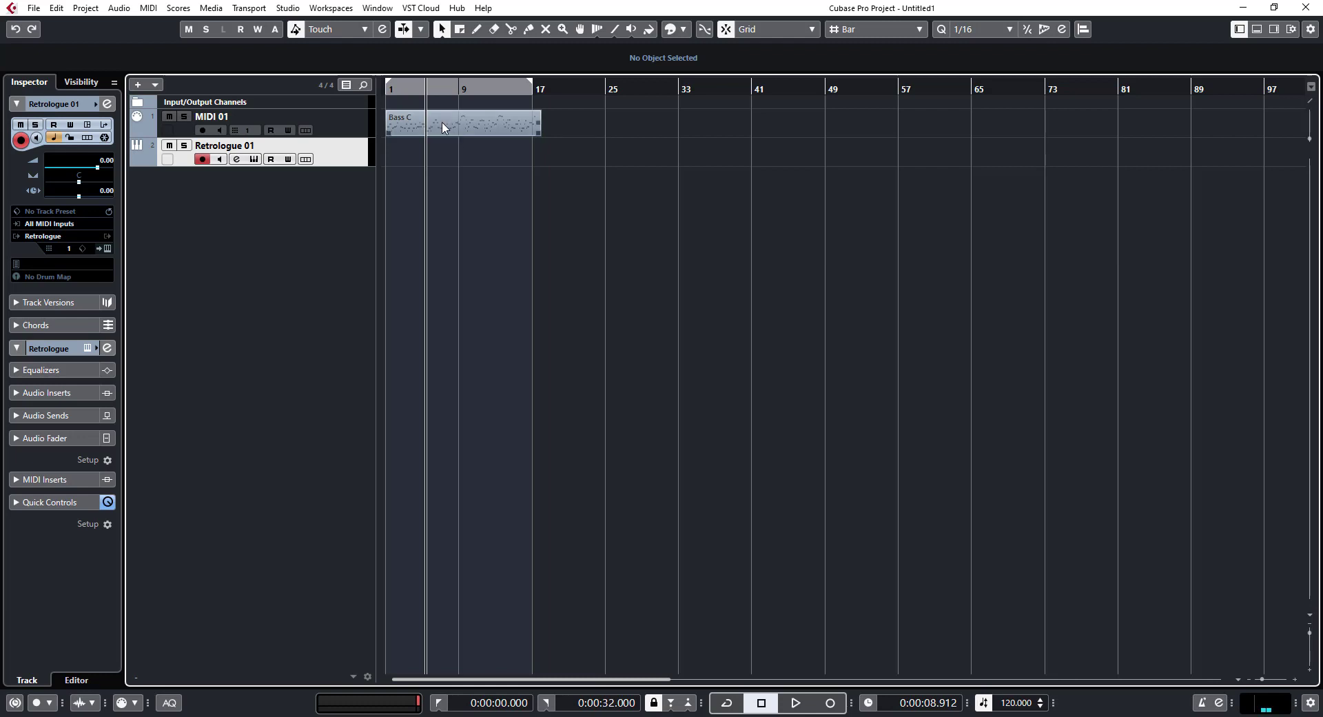
left_click_drag(442, 126, 427, 151)
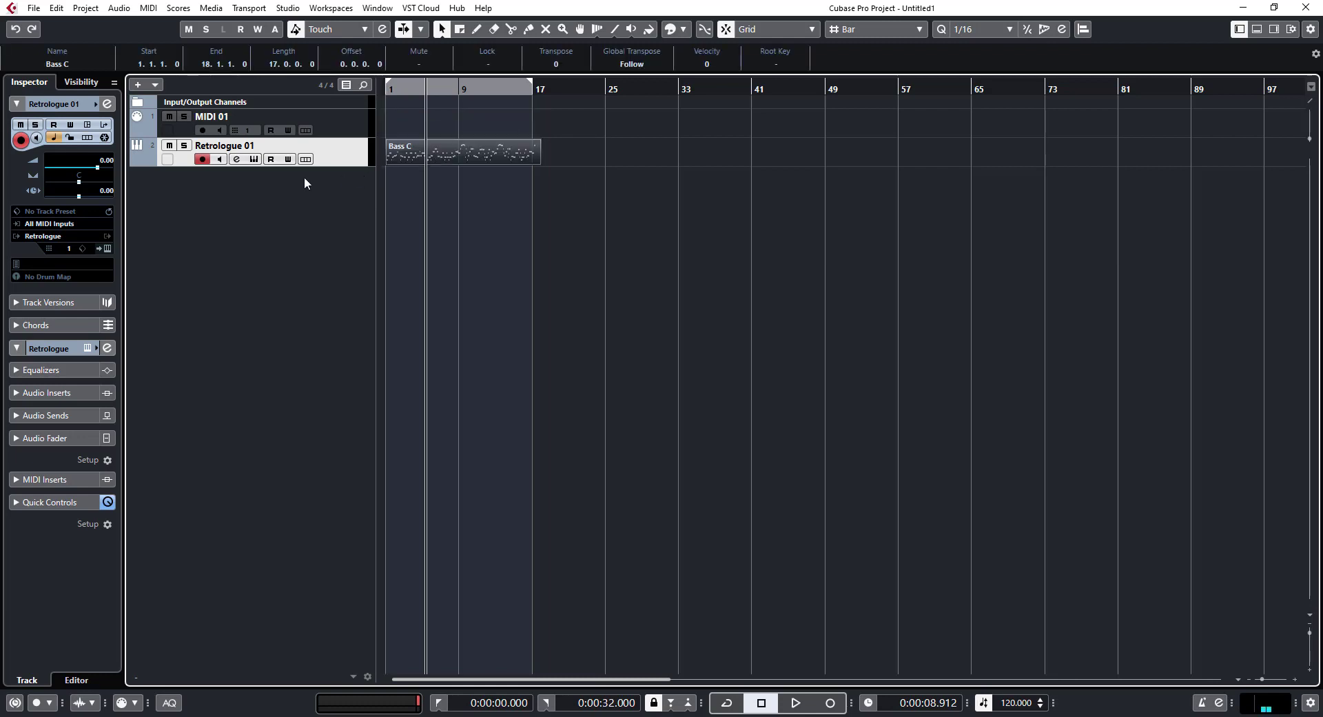
Open the Retrologue instrument, filter its presets to the Bass category and load Nasty Noise Bass.
left_click(255, 159)
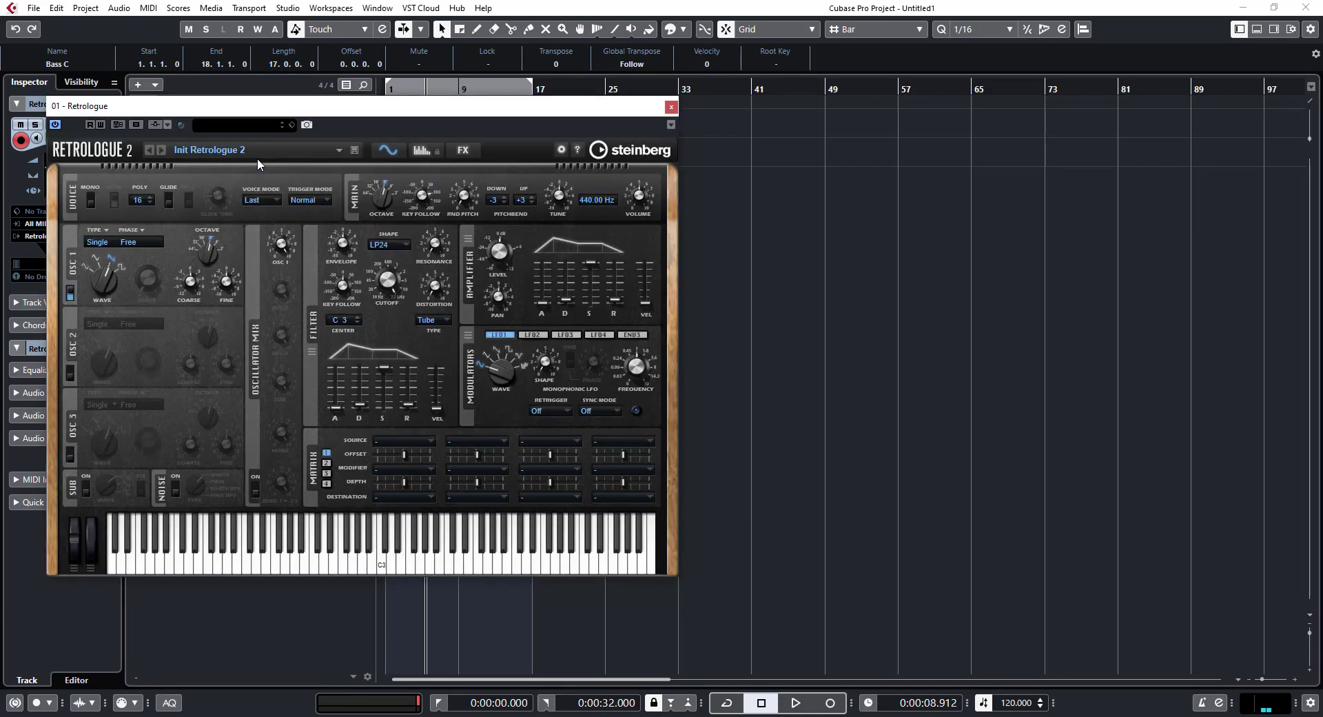
left_click(230, 128)
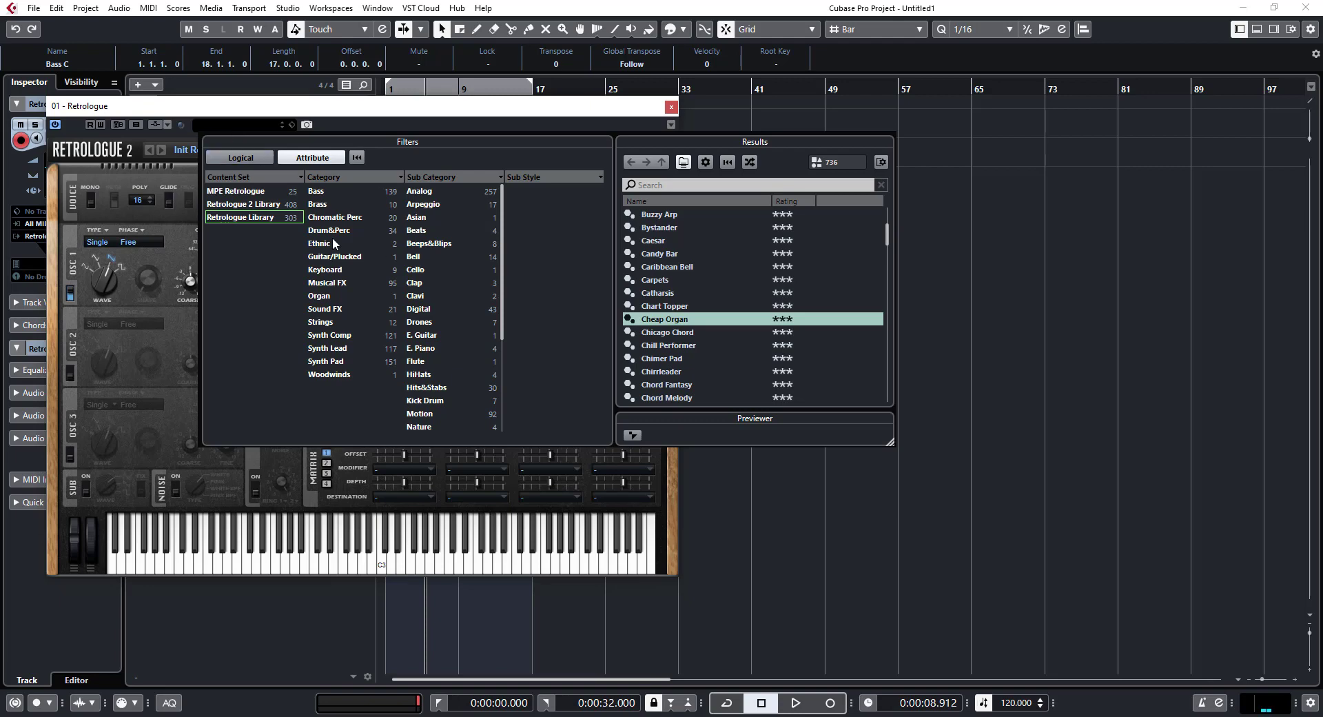
left_click(317, 192)
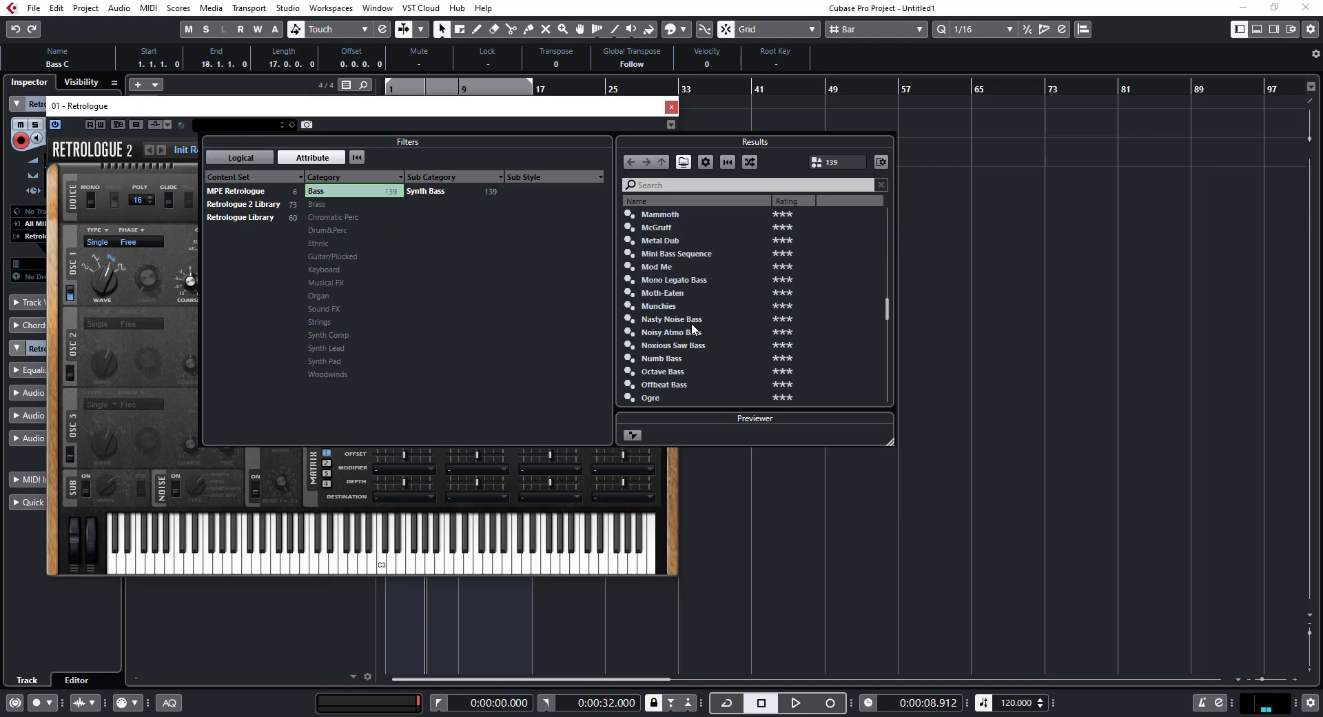
scroll(696, 334, "down", 1)
left_click(692, 279)
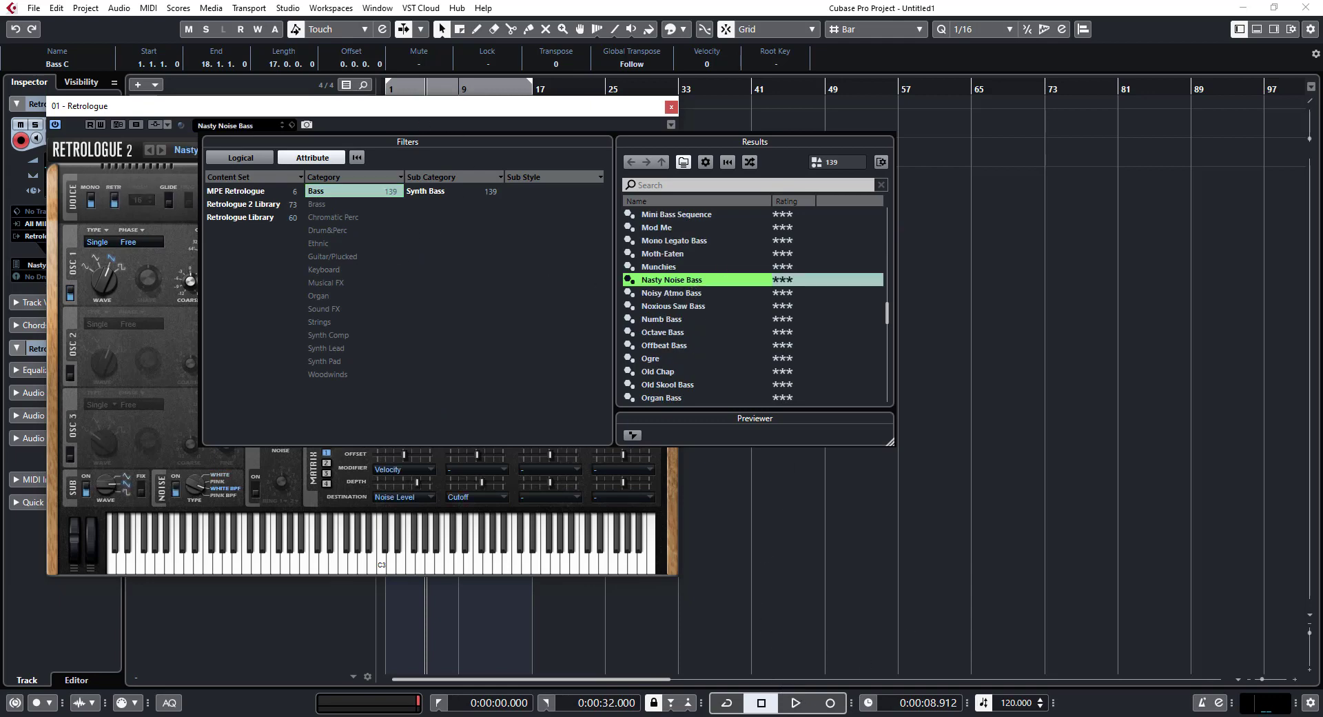
Play back the project with the loaded preset and move the Retrologue window clear of the tracks.
left_click(796, 703)
left_click(795, 704)
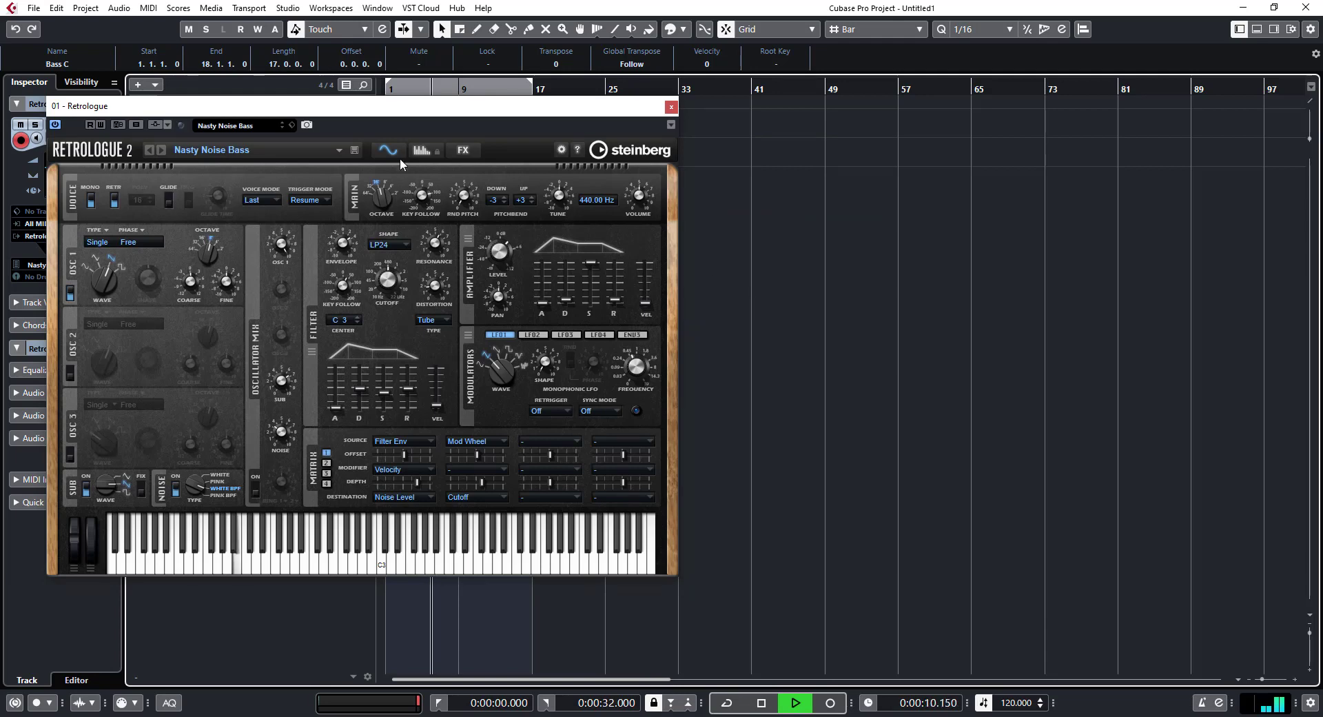
left_click_drag(319, 110, 324, 181)
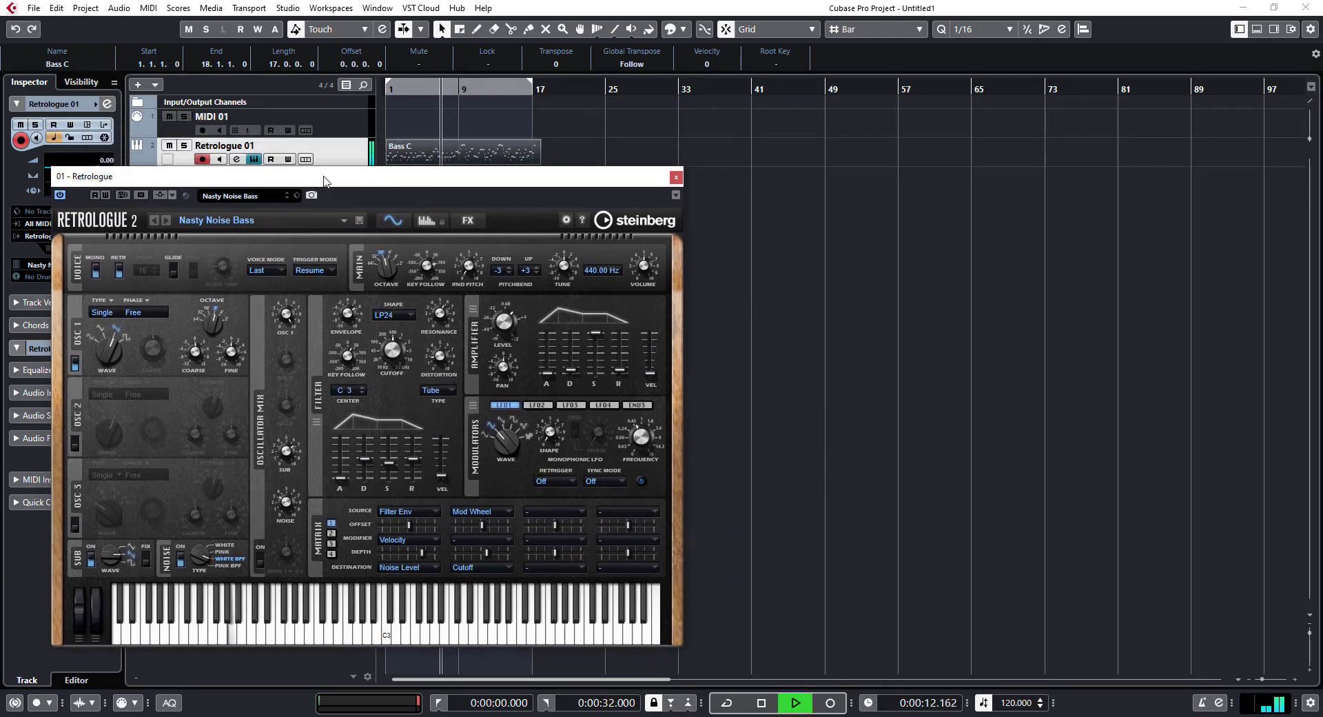
Open the Bass C part on the Retrologue 01 track for note editing, stop playback and select all its notes.
double_click(466, 153)
key("space")
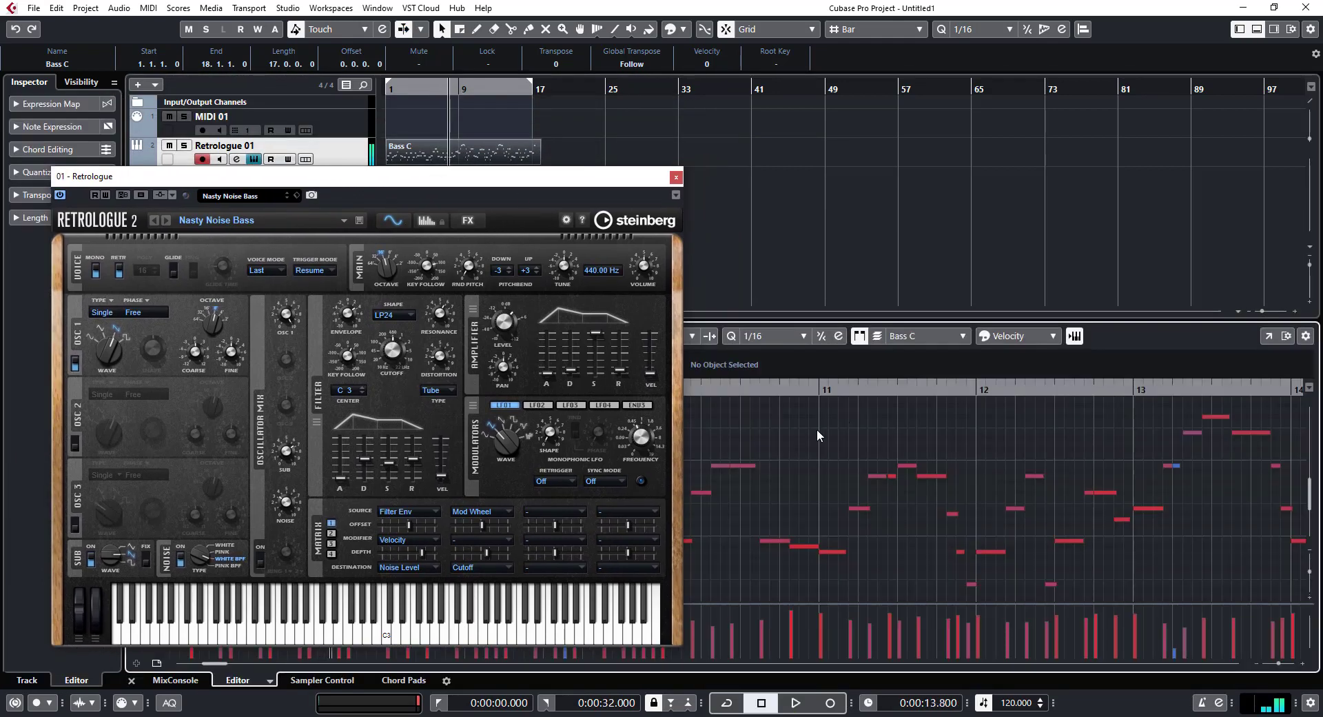
key("ctrl+a")
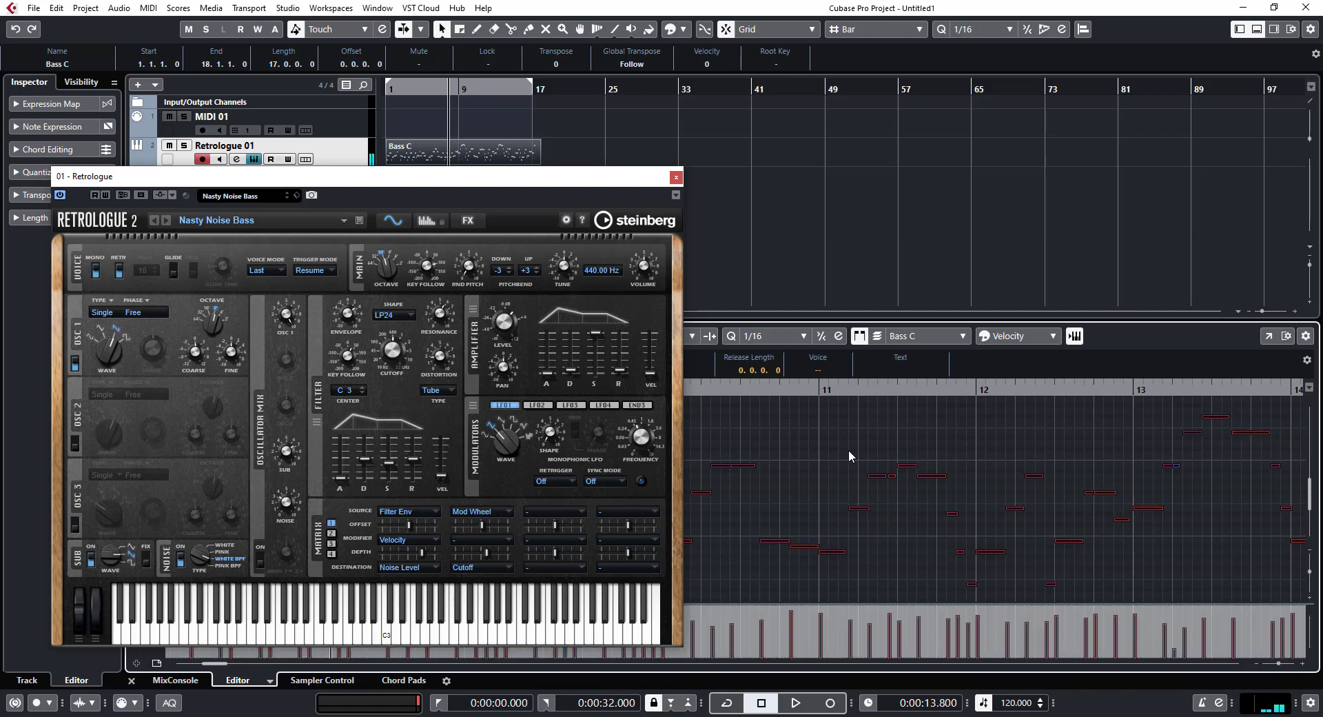
Undo the last edits and move the Bass C part from MIDI 01 onto the Retrologue 01 track again.
key("ctrl+z")
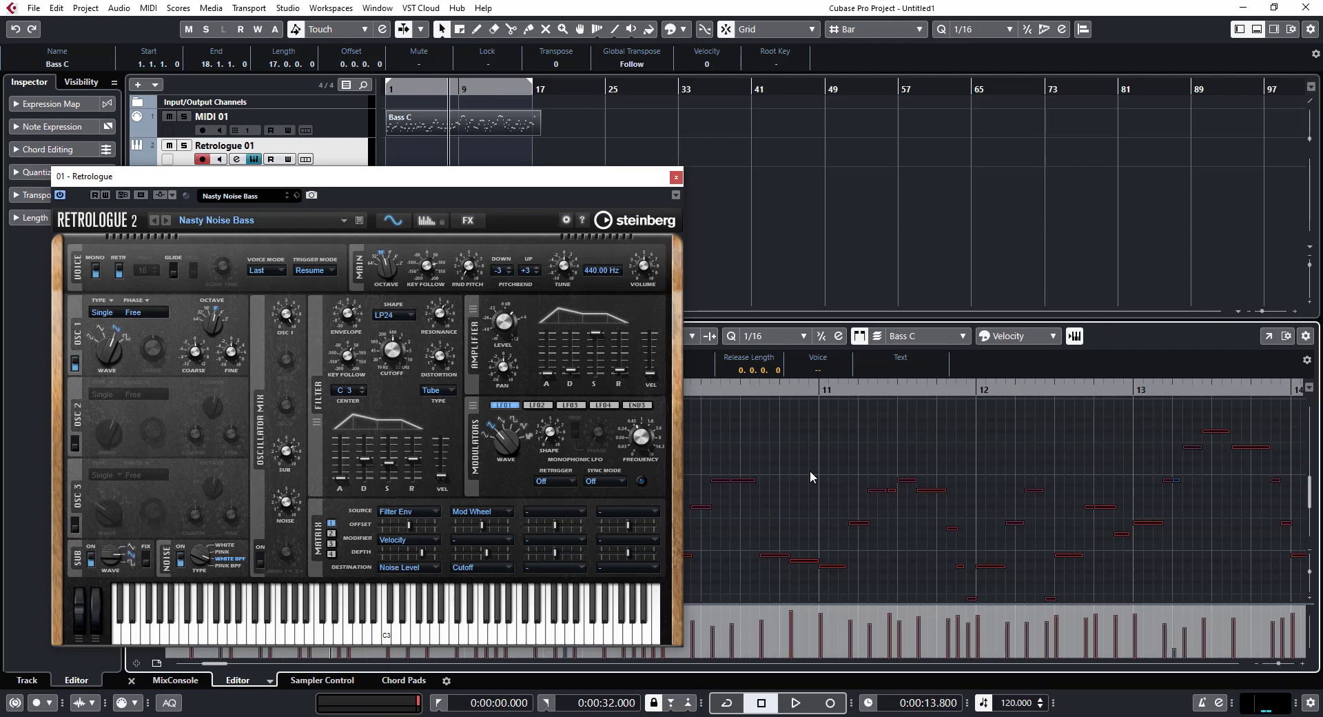
left_click_drag(433, 127, 433, 156)
Audition the bass presets Noisy Atmo Bass, Noxious Saw Bass and Numb Bass during playback.
key("space")
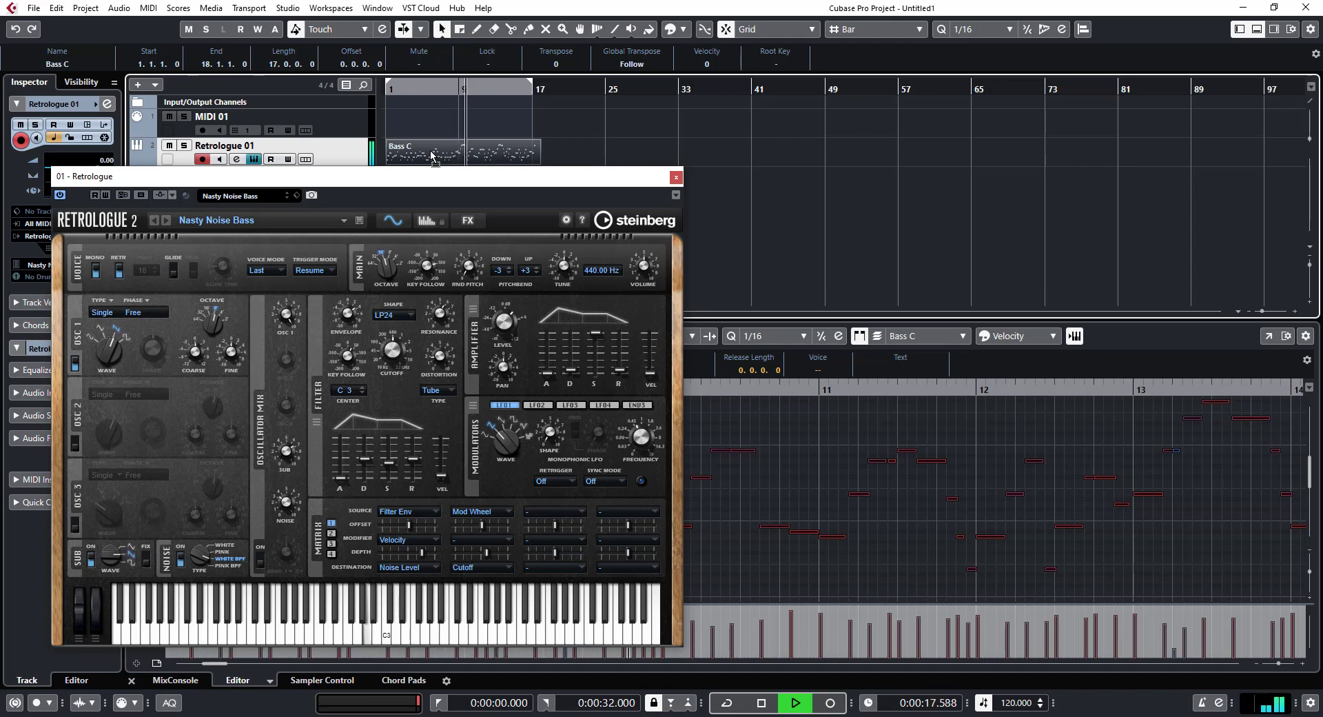
left_click(286, 198)
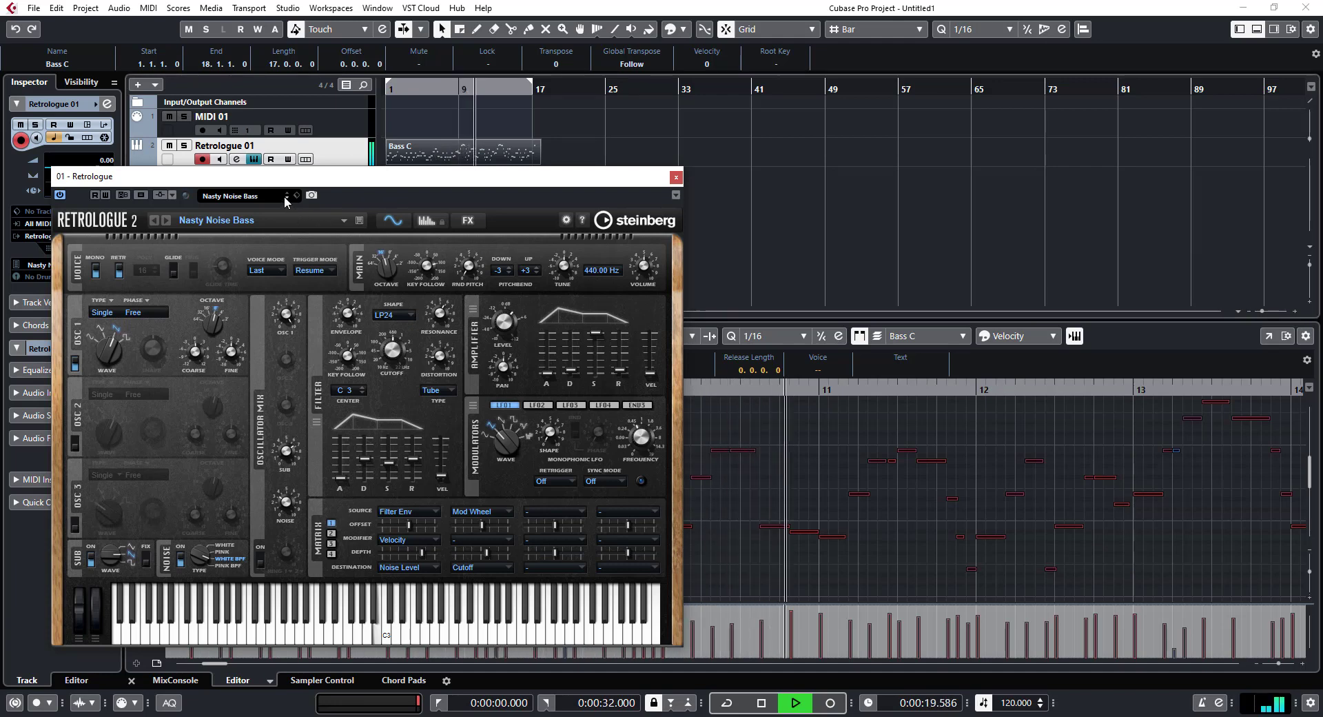
left_click(246, 198)
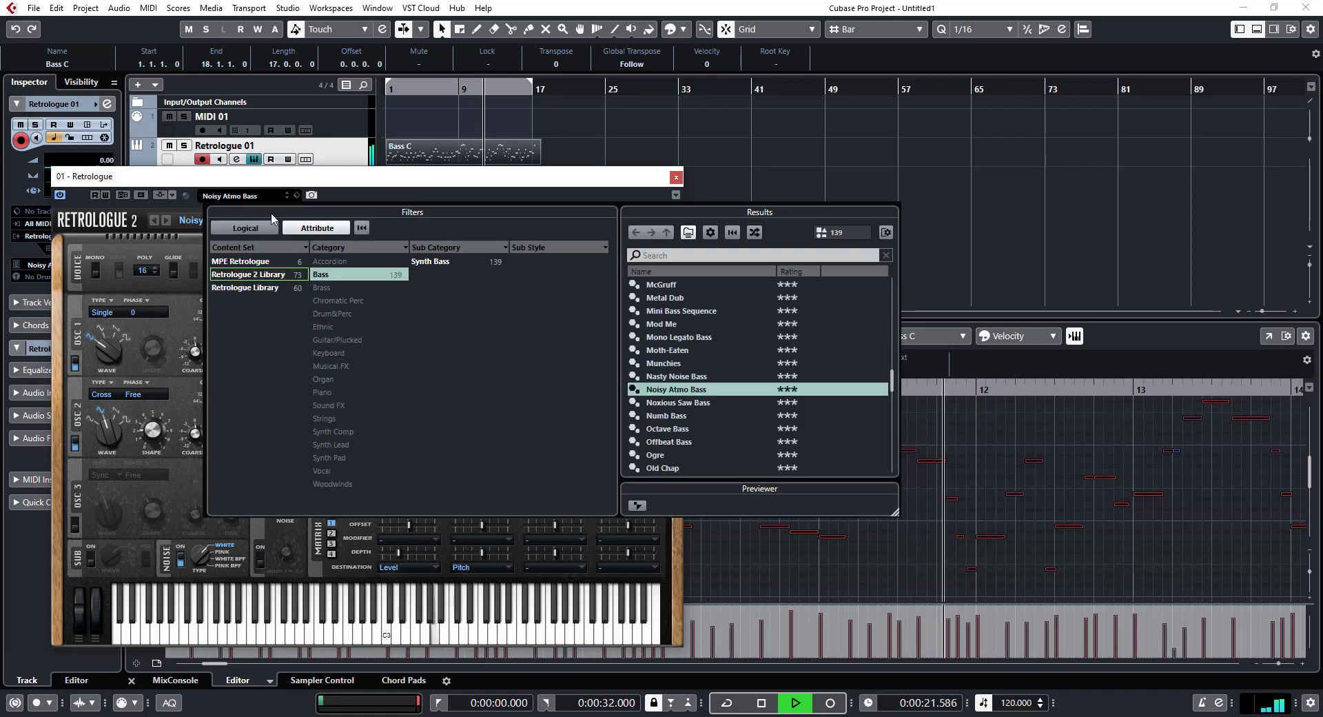
left_click(672, 406)
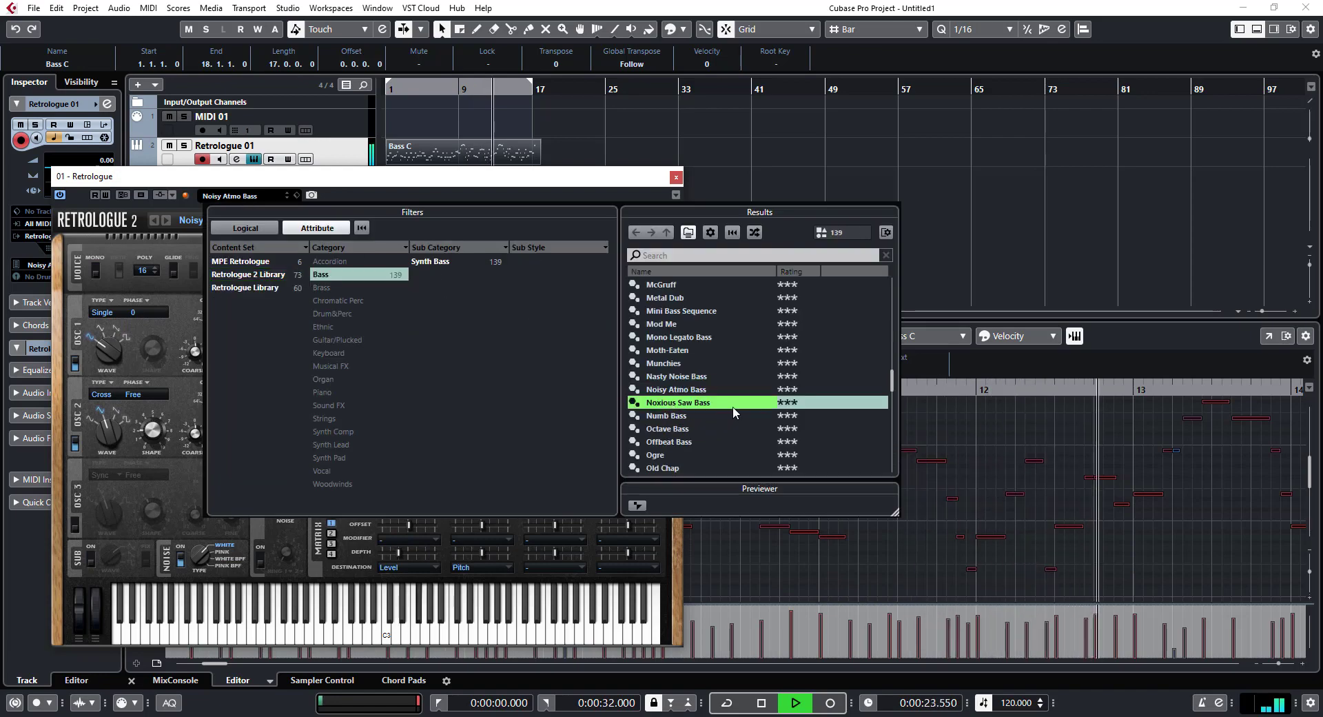
scroll(733, 407, "down", 1)
left_click(678, 377)
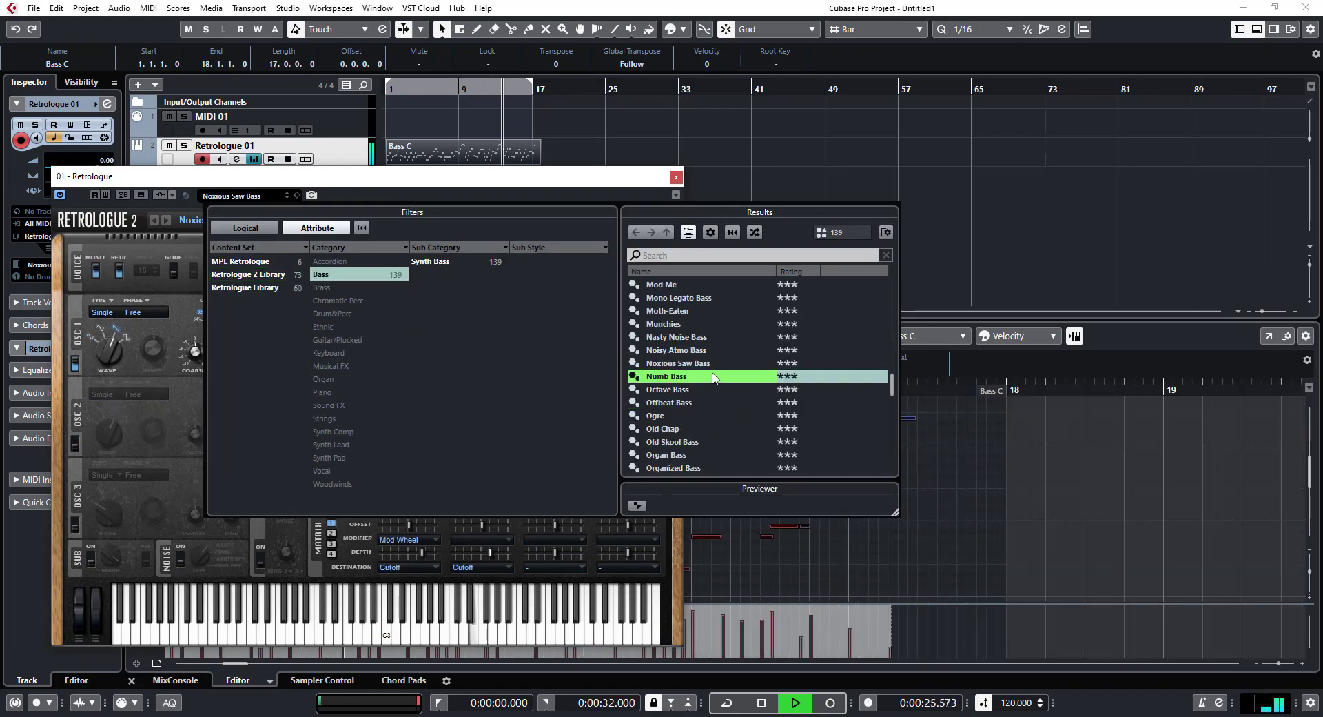
Audition the Punk Bass preset from further down the Bass list during playback.
scroll(713, 356, "down", 2)
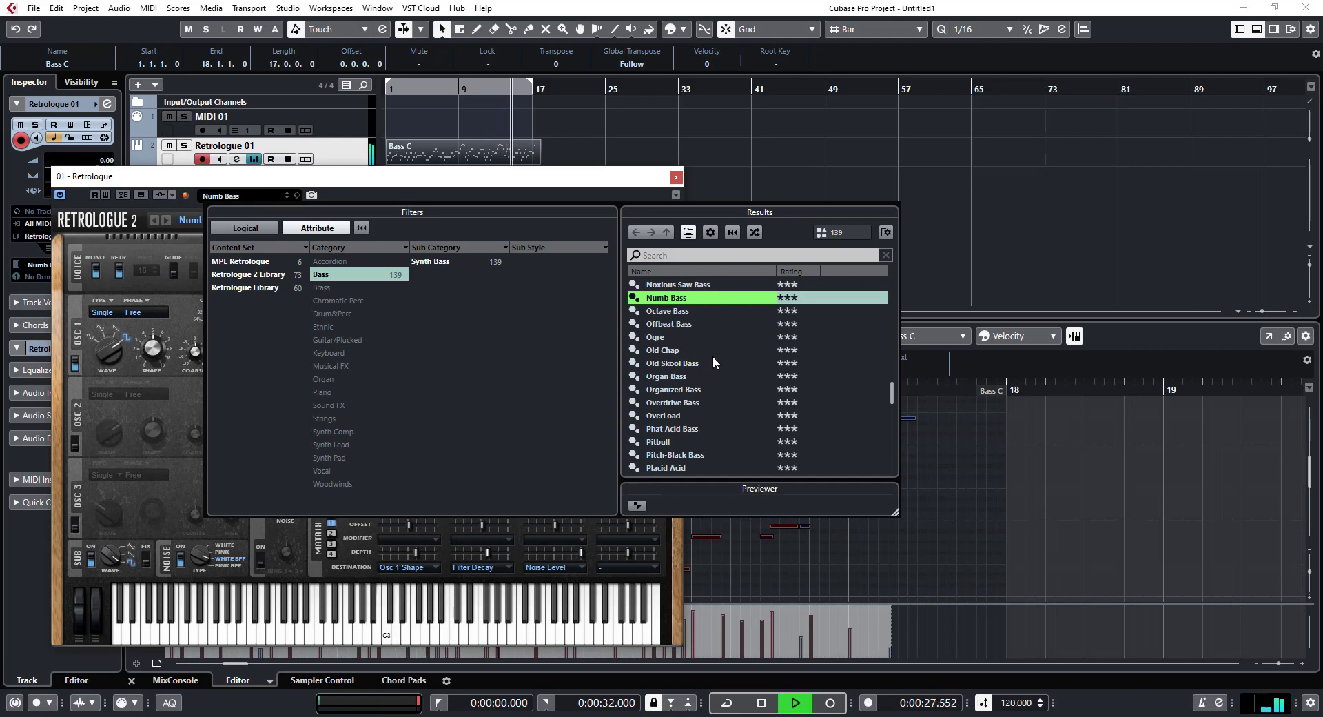
scroll(717, 370, "down", 3)
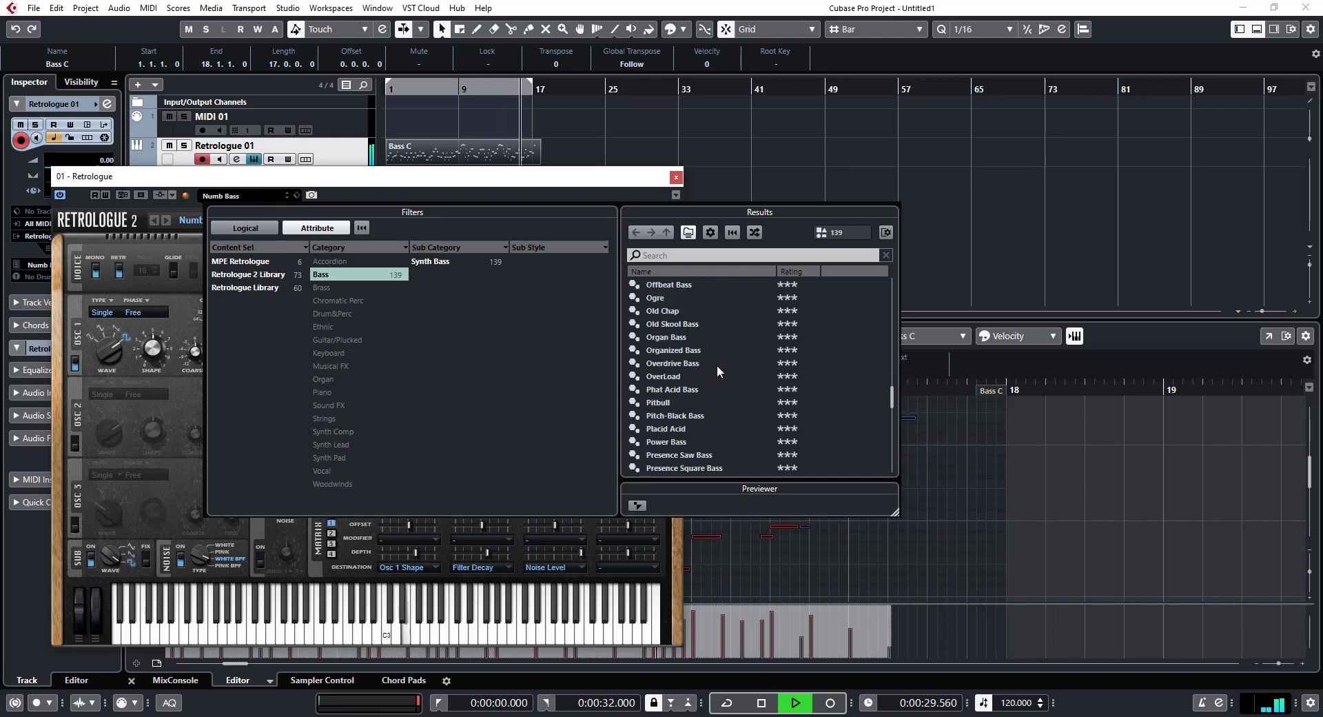
scroll(716, 365, "down", 2)
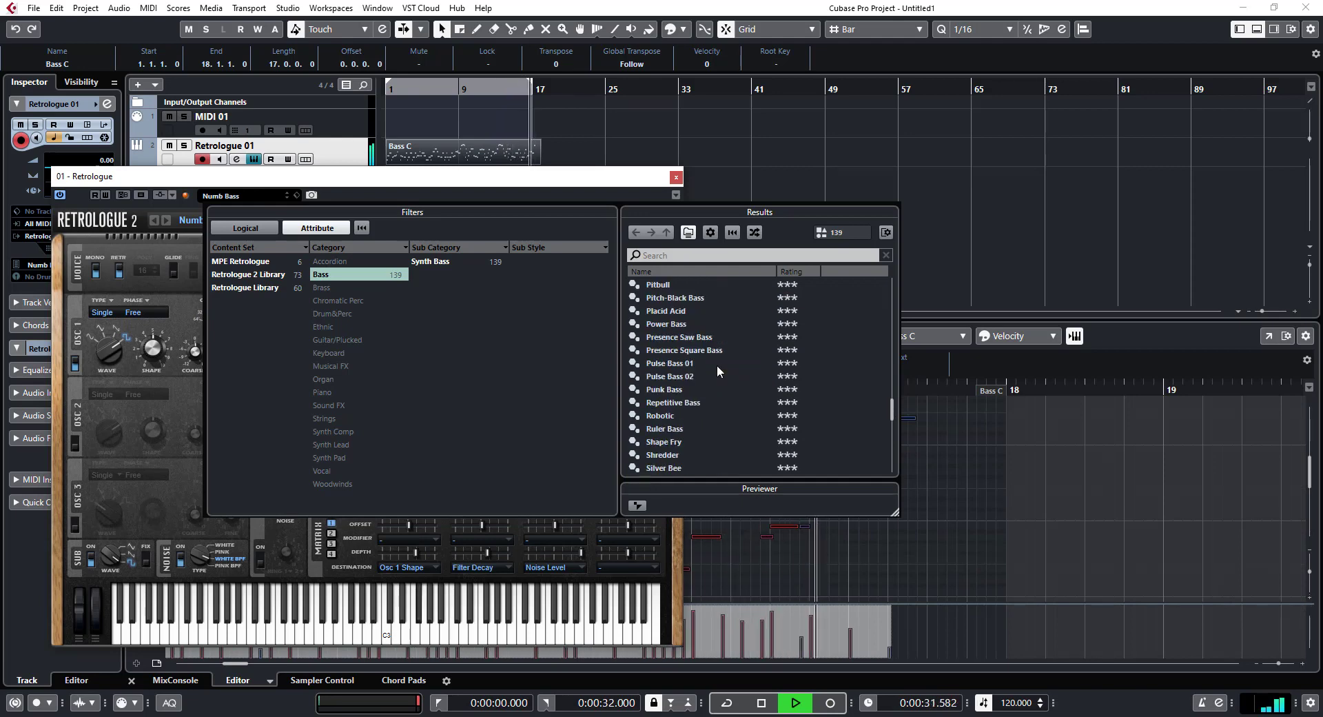
left_click(727, 350)
scroll(727, 349, "down", 1)
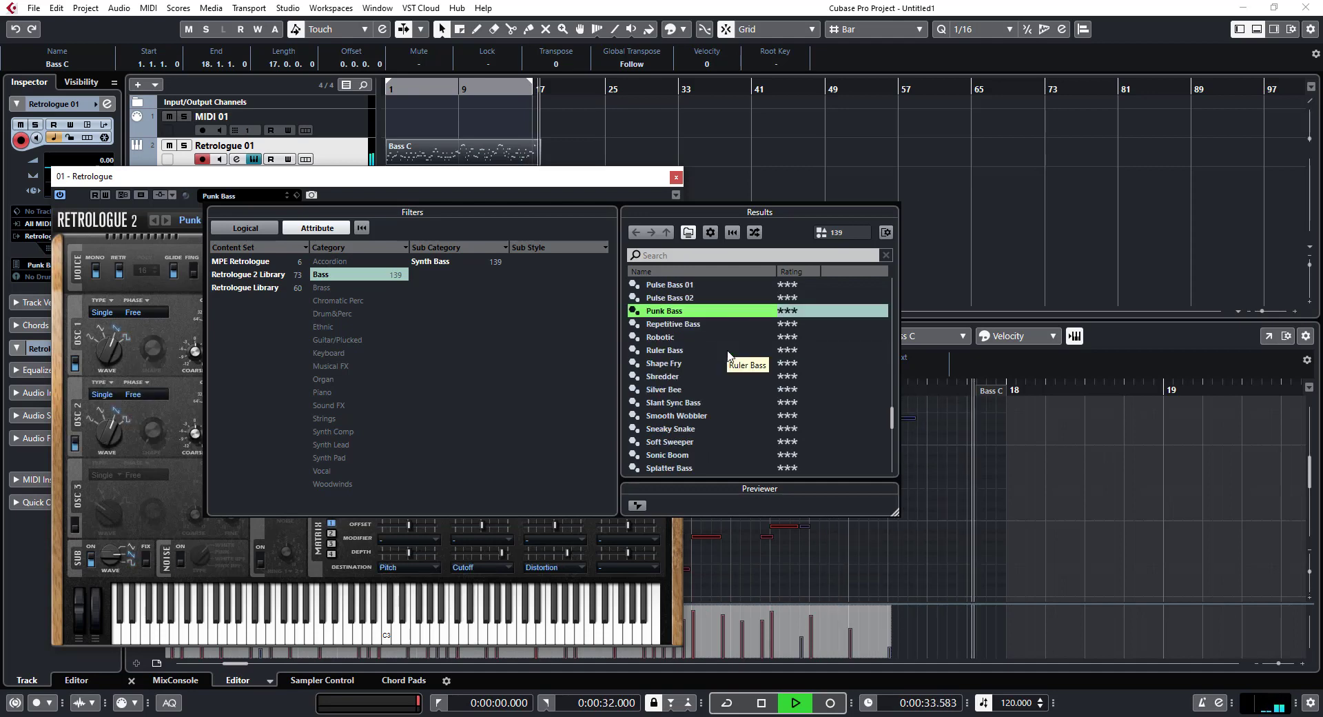
scroll(727, 350, "down", 2)
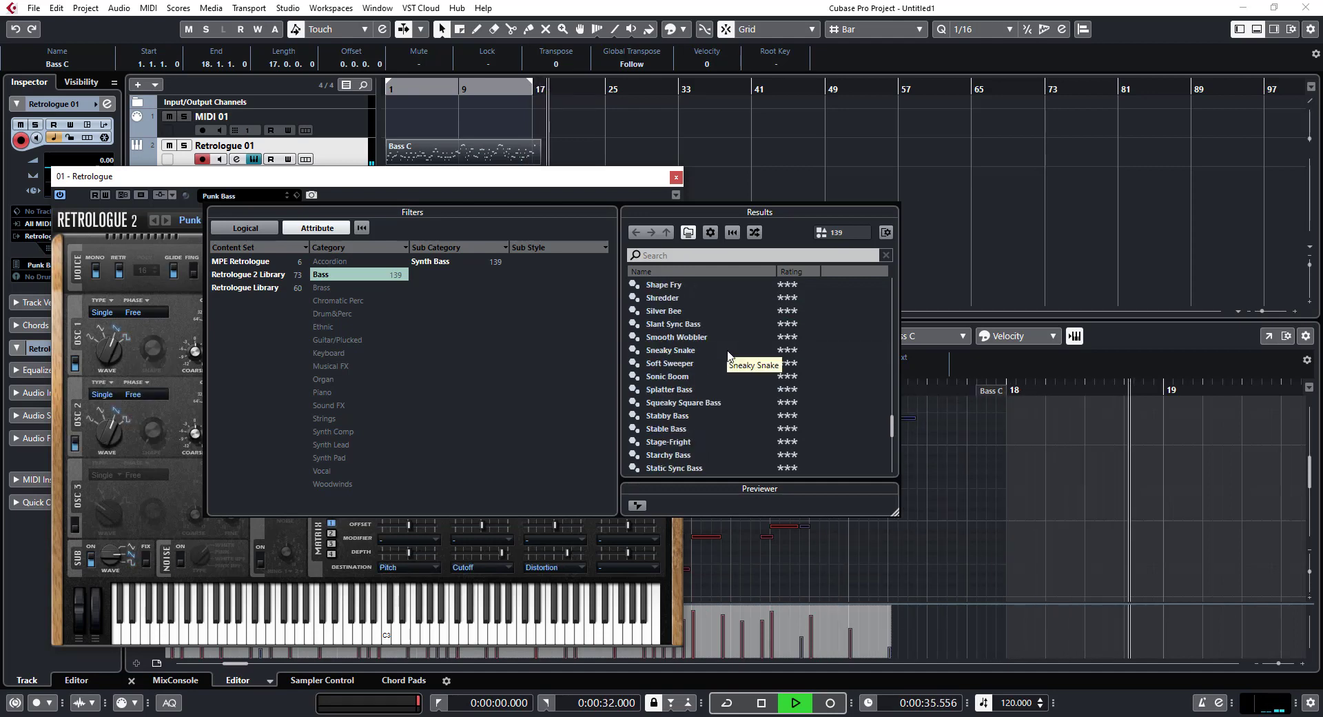
Stop playback, turn on cycle mode and play the Bass C part in a loop.
key("space")
key("KP_0")
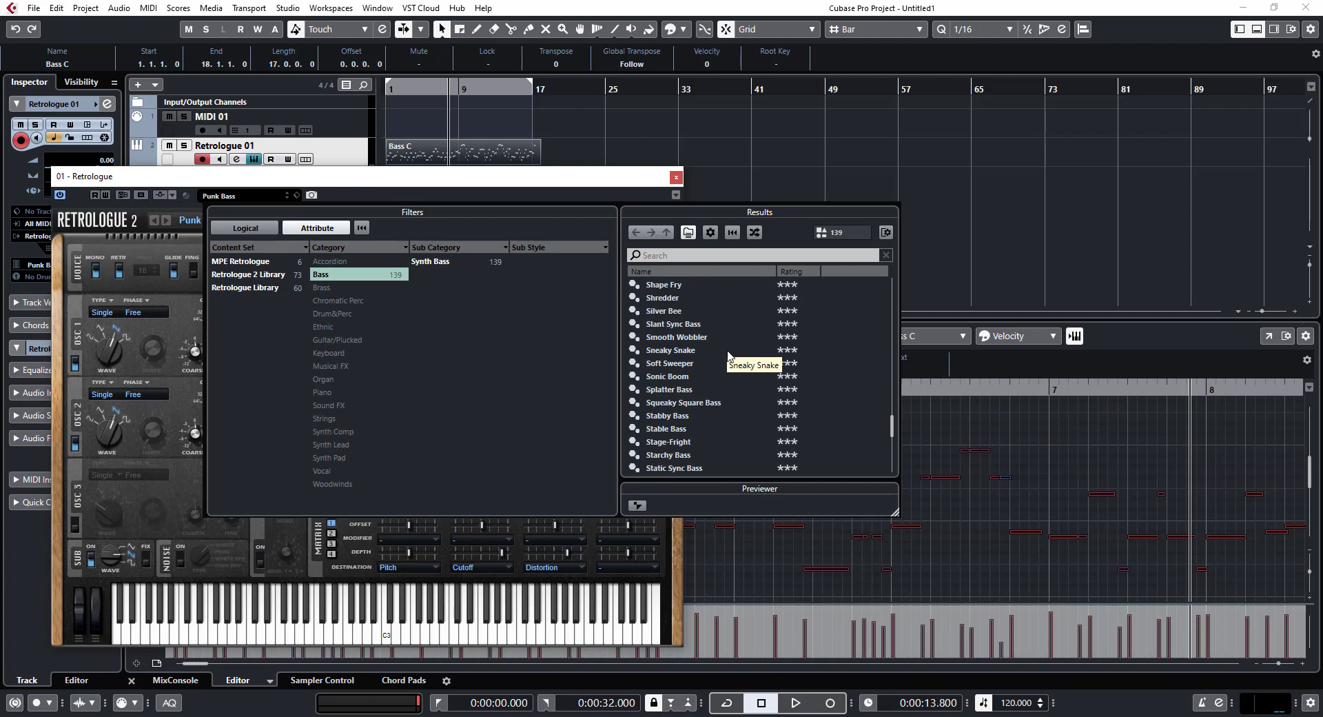
key("KP_Divide")
key("space")
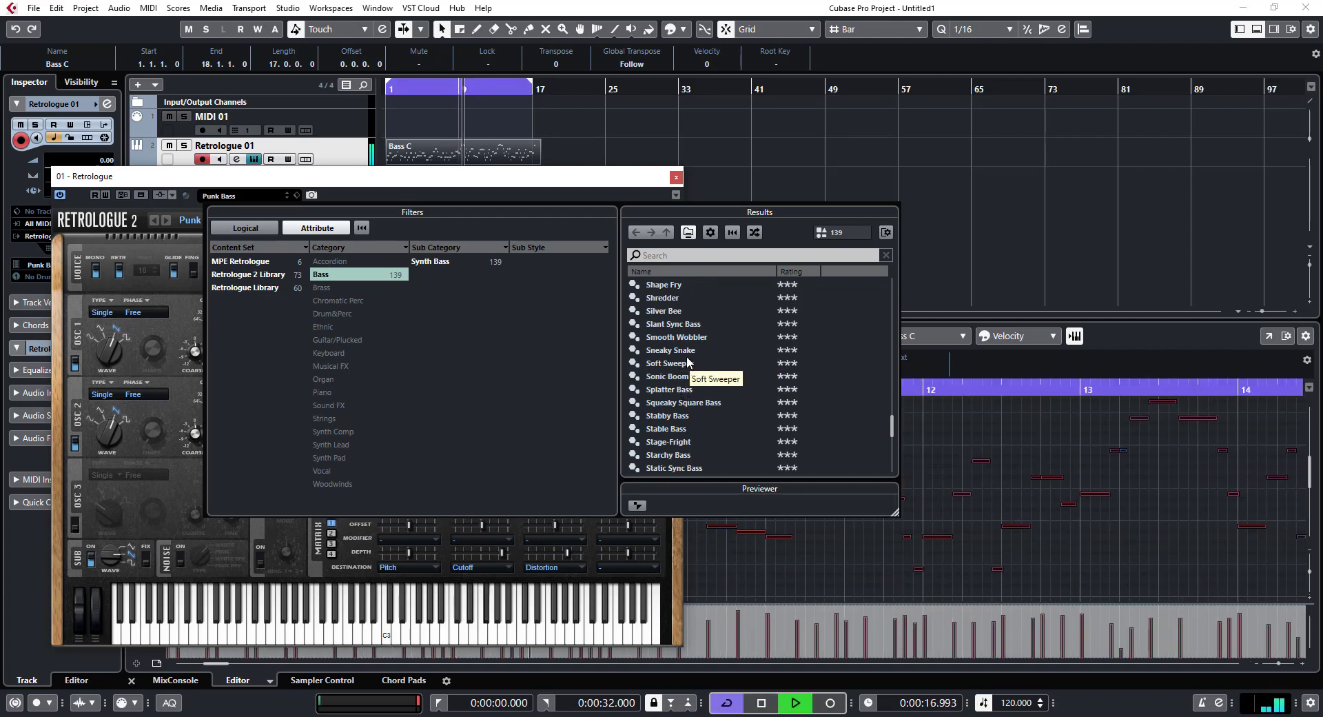
Load the Shape Fry bass preset in Retrologue while the loop plays.
scroll(688, 358, "up", 3)
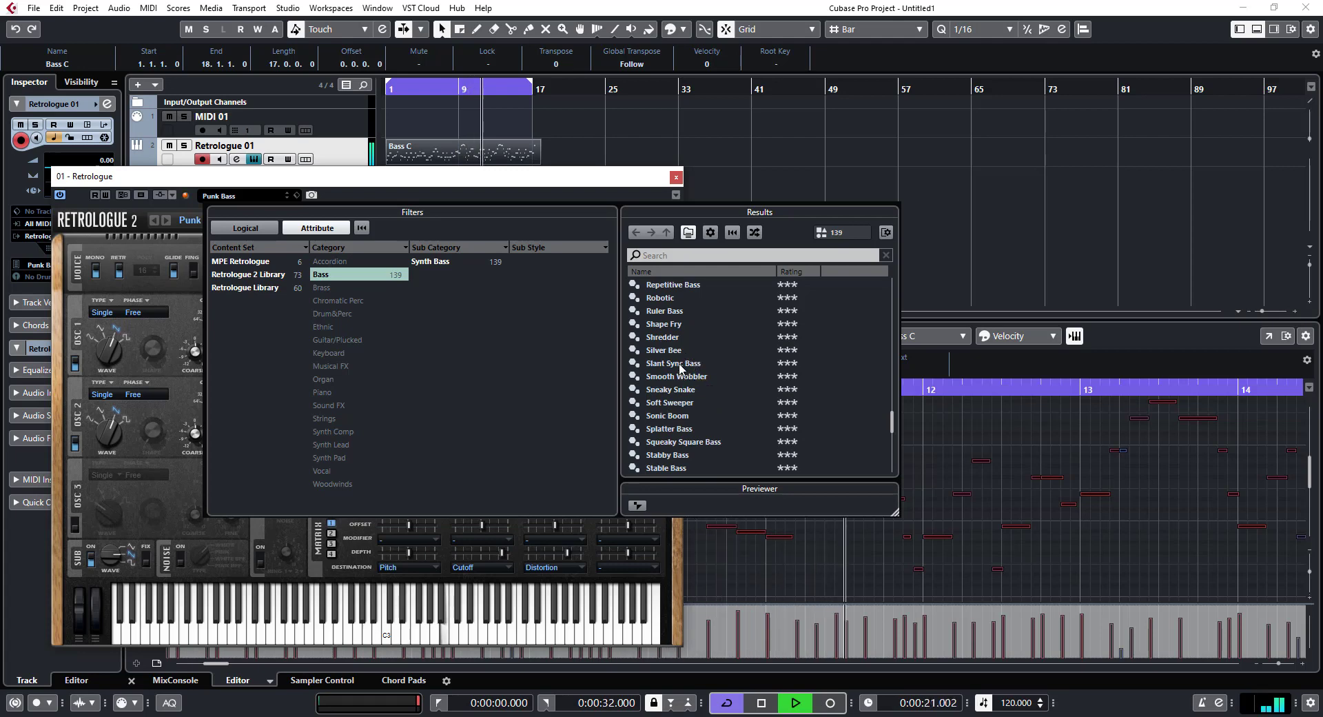
left_click(667, 328)
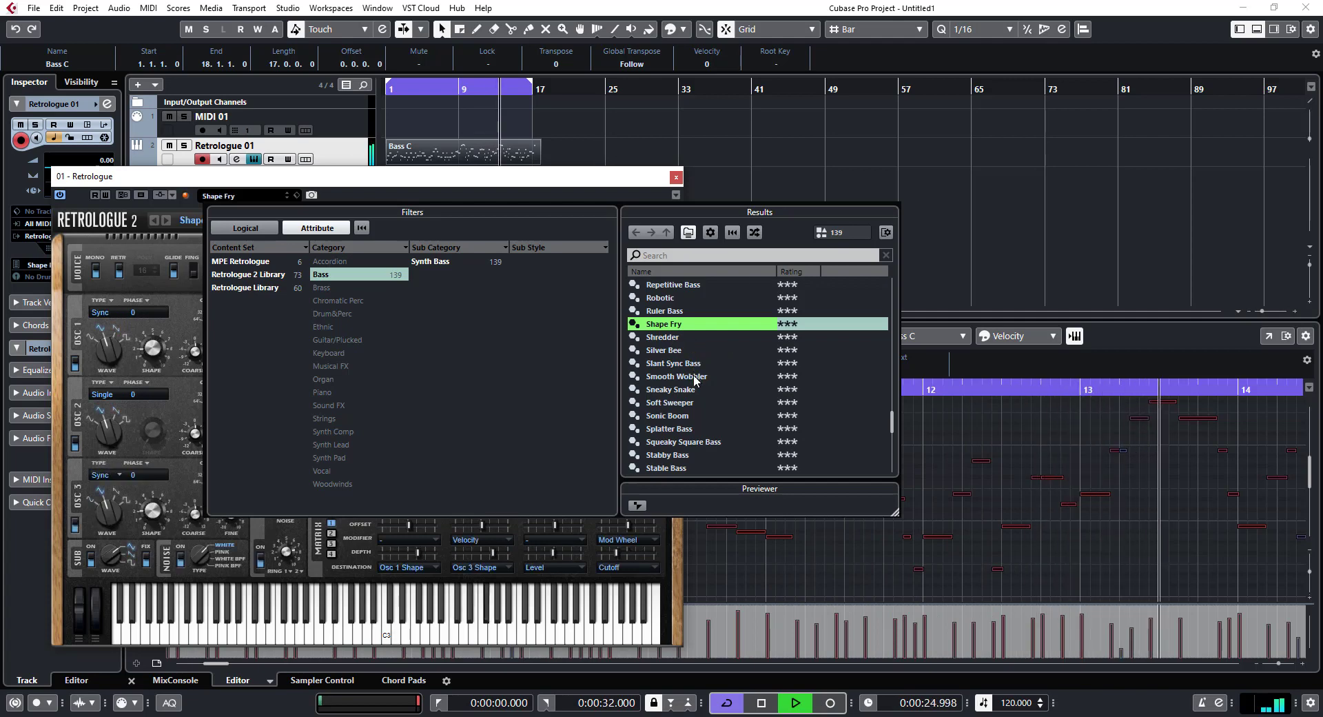
Search the bass presets for "sa", load Basic Saw Bass in Retrologue and stop playback after auditioning it.
scroll(695, 379, "down", 4)
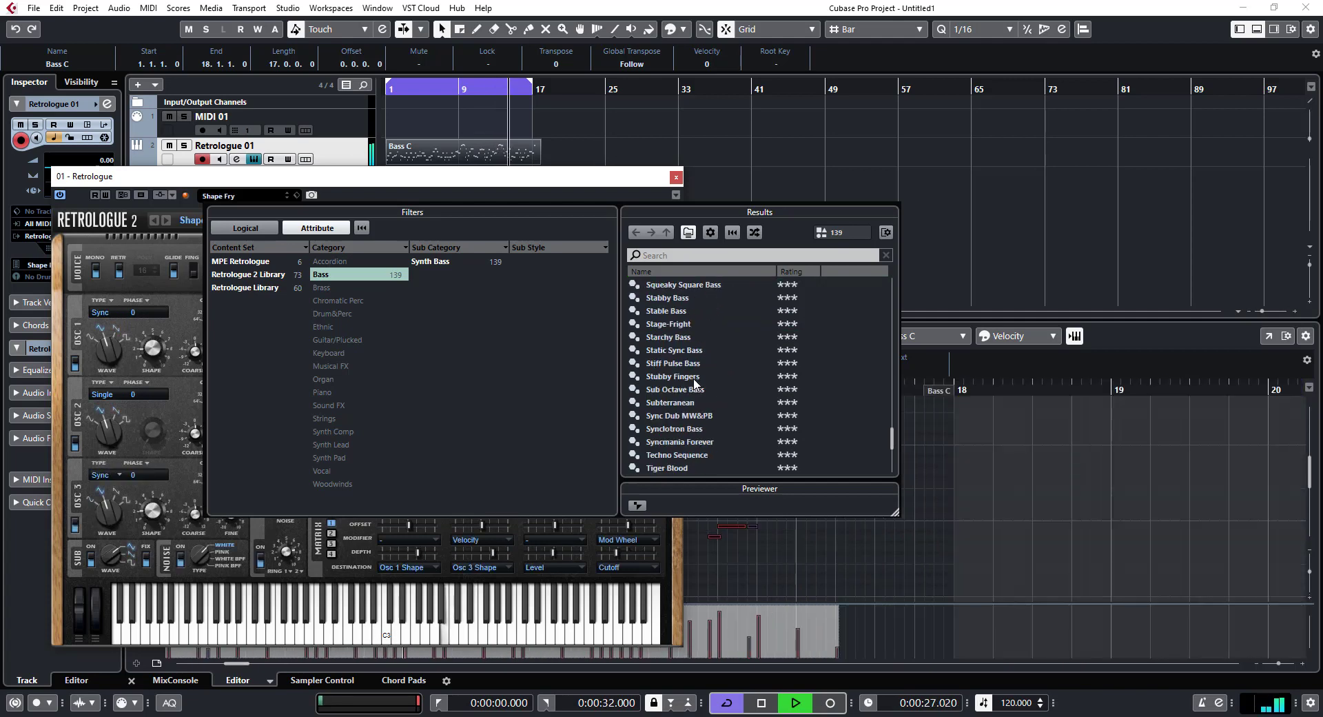
scroll(695, 383, "down", 1)
left_click(691, 255)
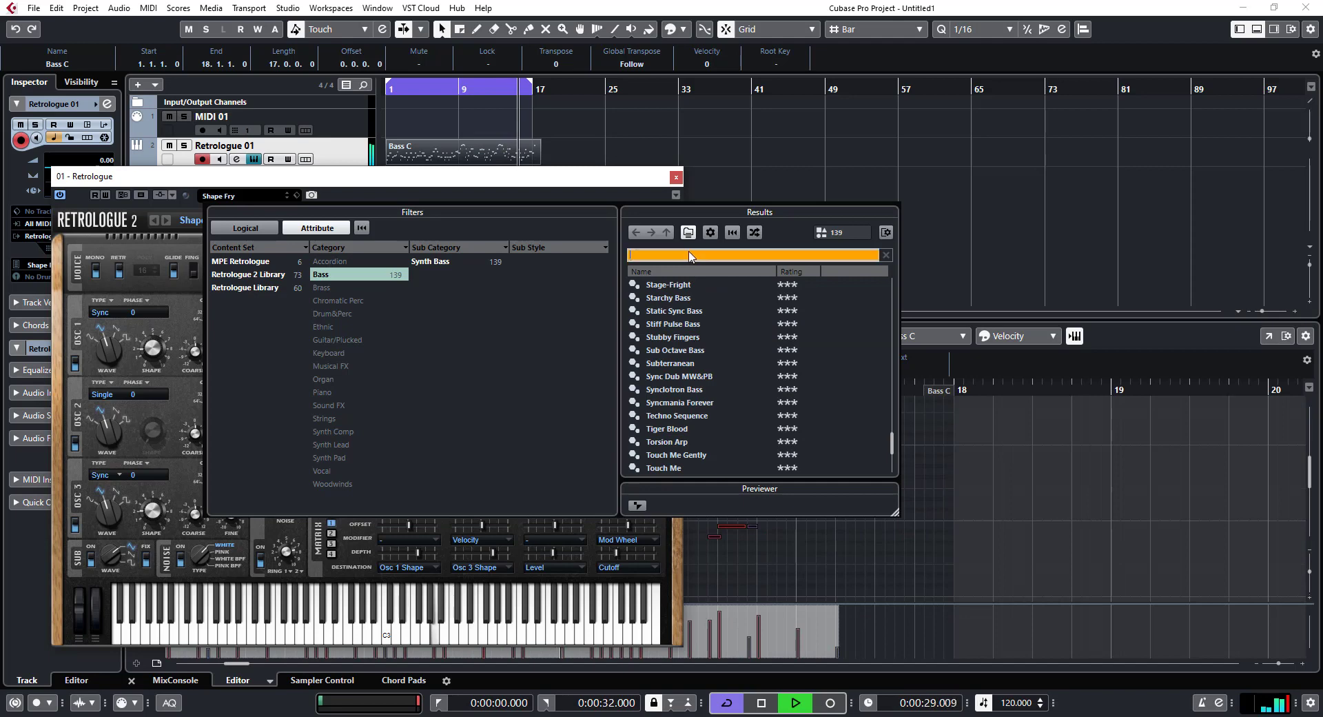
type("sa")
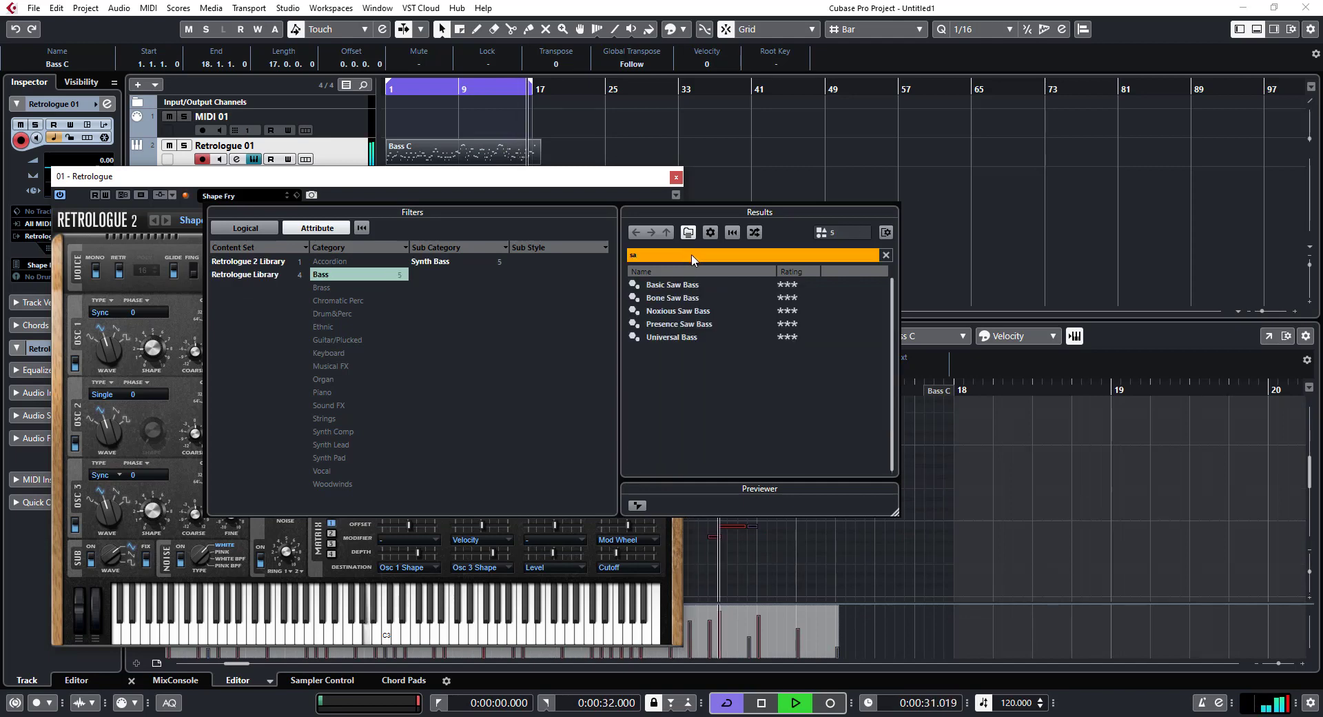
left_click(687, 286)
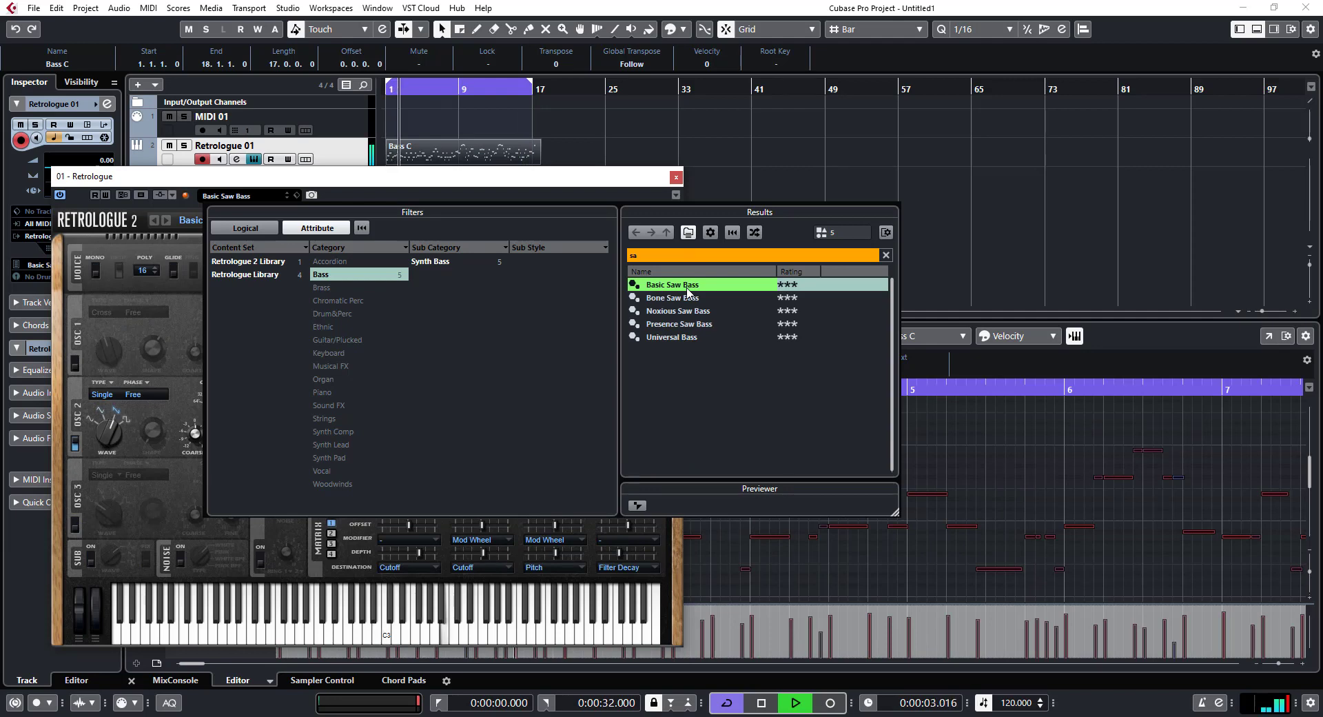
left_click(577, 193)
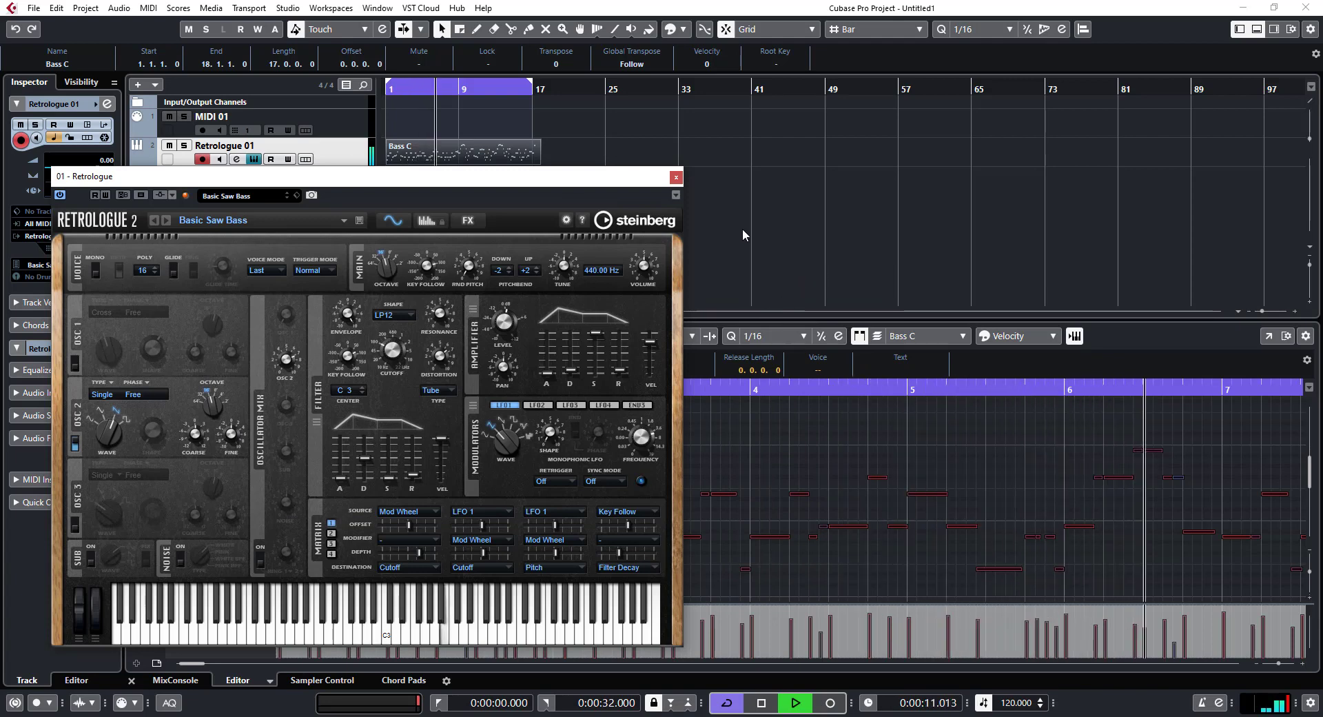
key("space")
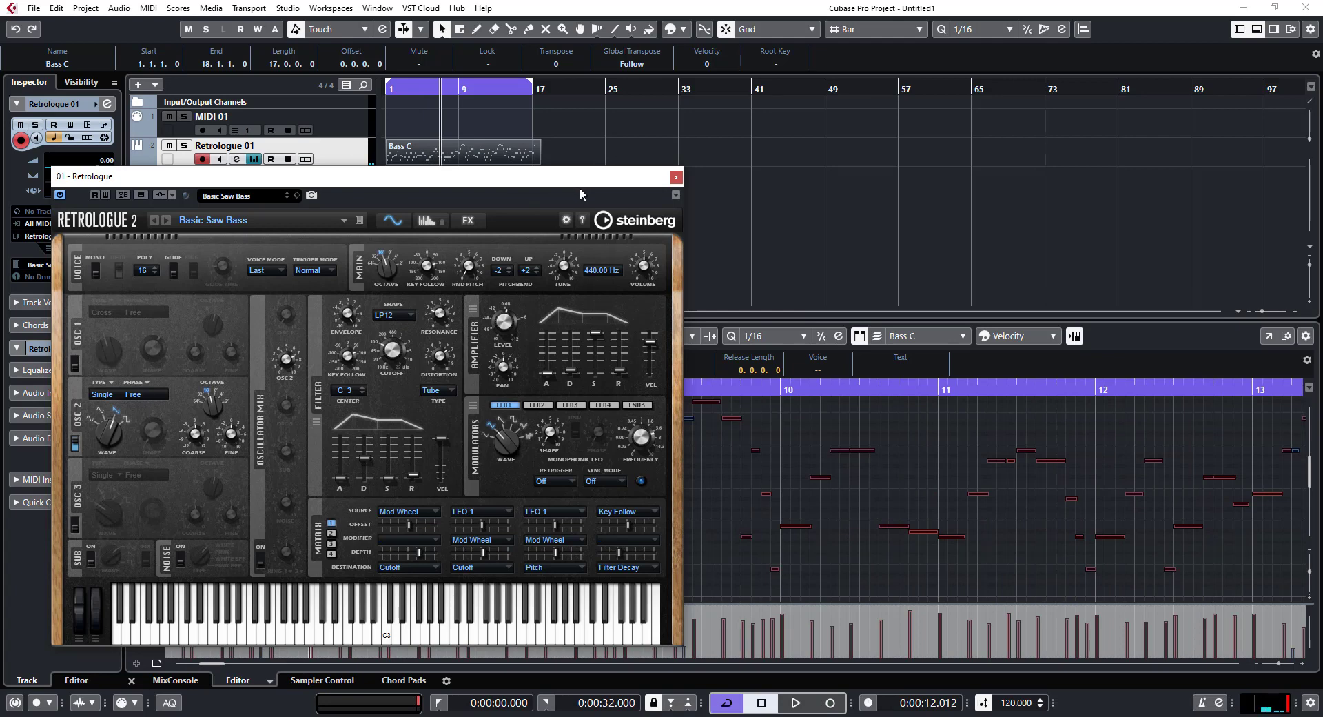
Move the Retrologue window off the track list and hide the project window's lower and left zones.
left_click_drag(530, 177, 836, 184)
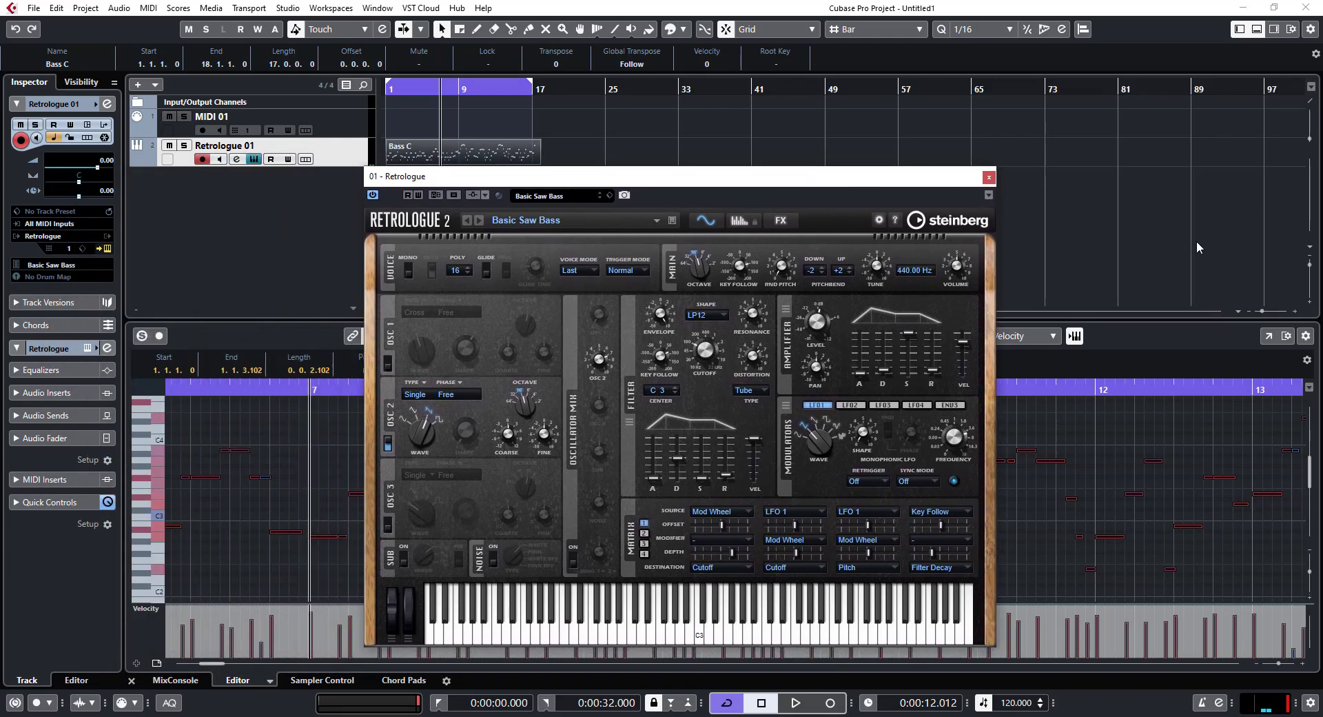
left_click(1257, 29)
left_click(1239, 29)
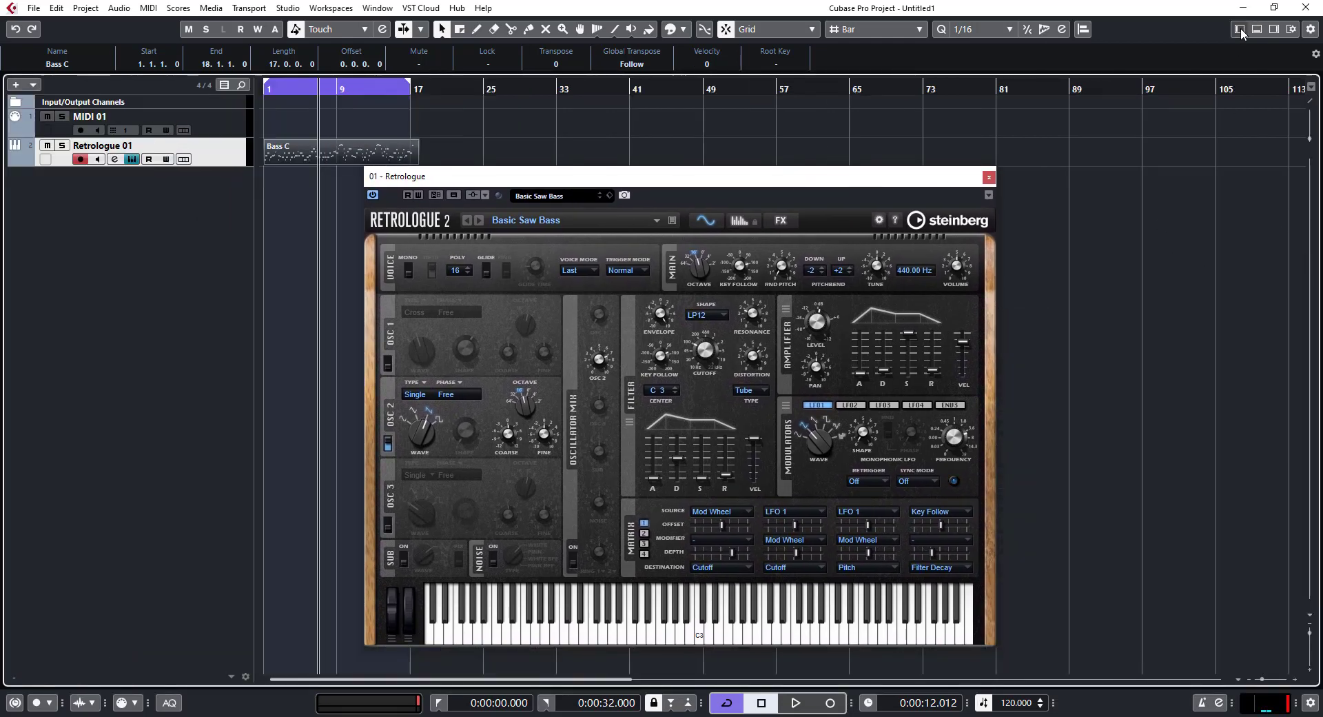
left_click(1239, 29)
left_click(1239, 29)
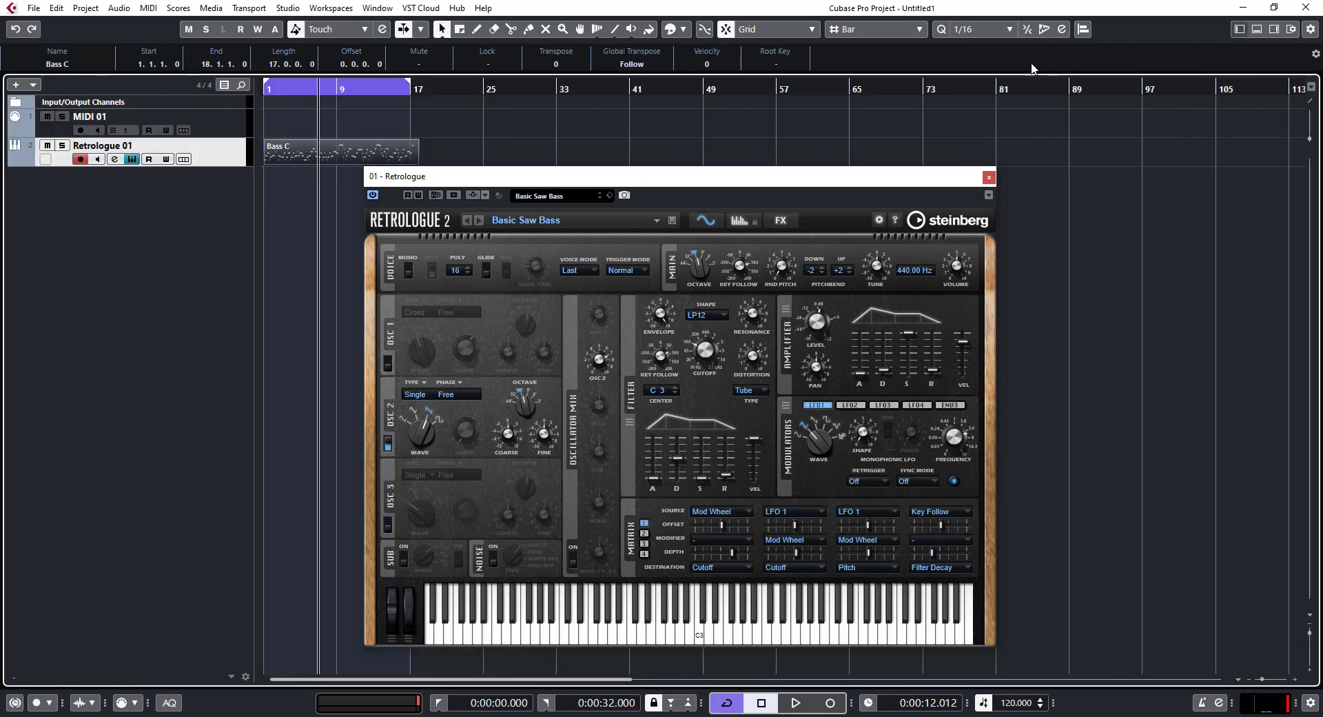
Add one more Retrologue instrument track with the Stereo Out output and open its instrument alongside the first Retrologue.
right_click(131, 208)
left_click(151, 233)
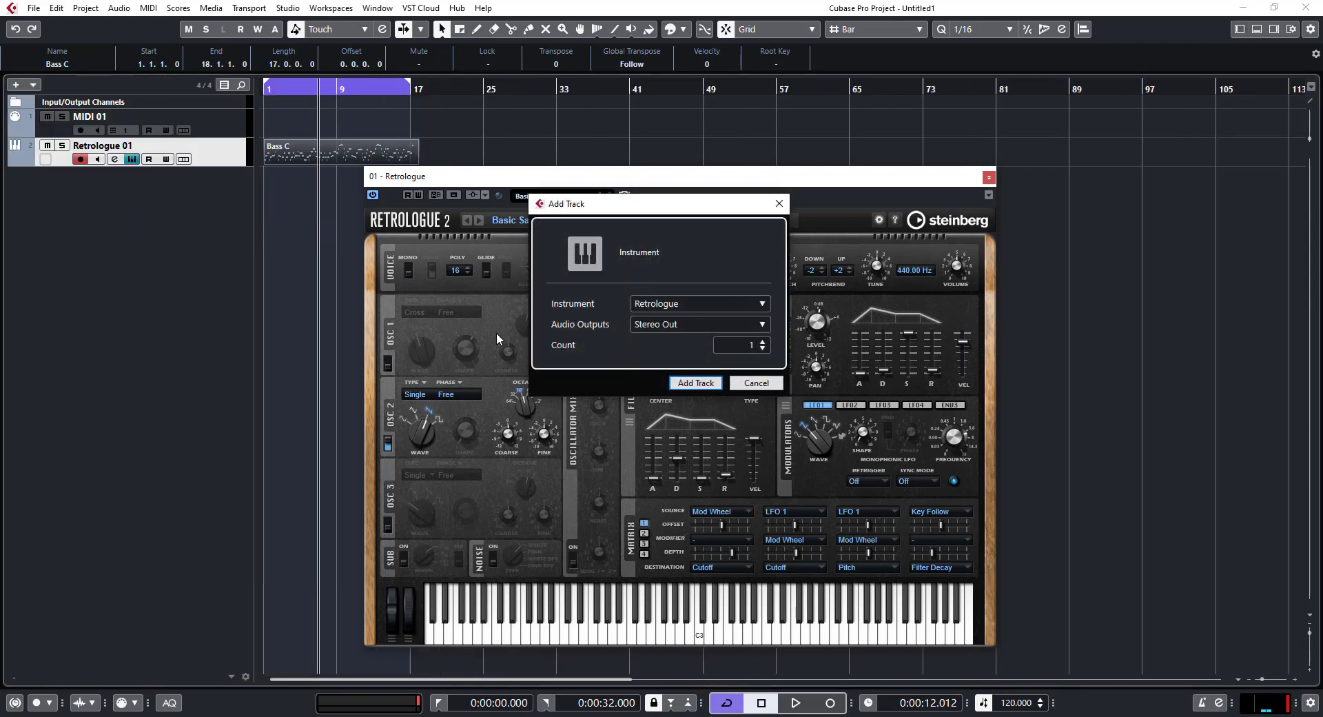
left_click(687, 381)
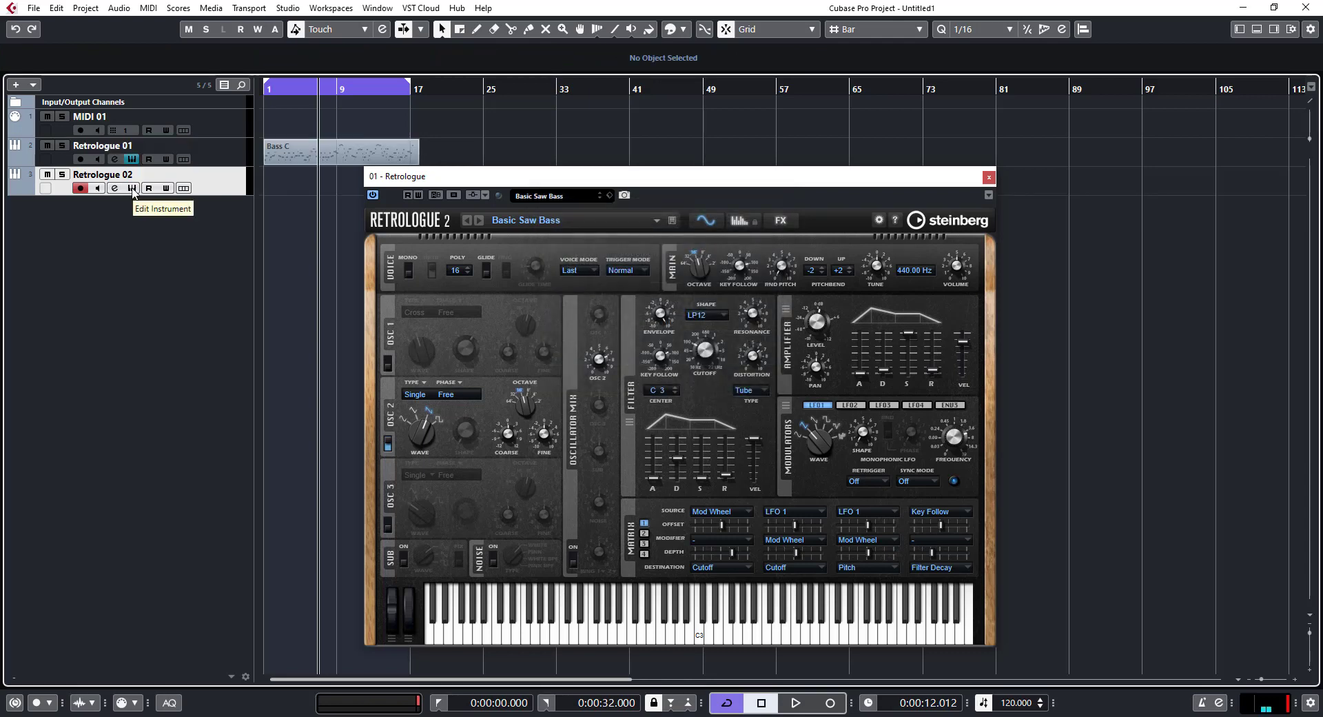
left_click(133, 191)
left_click_drag(564, 188, 313, 217)
Copy the Bass C part onto the Retrologue 02 track and mute the Retrologue 01 track, keeping both synths side by side.
left_click(336, 146)
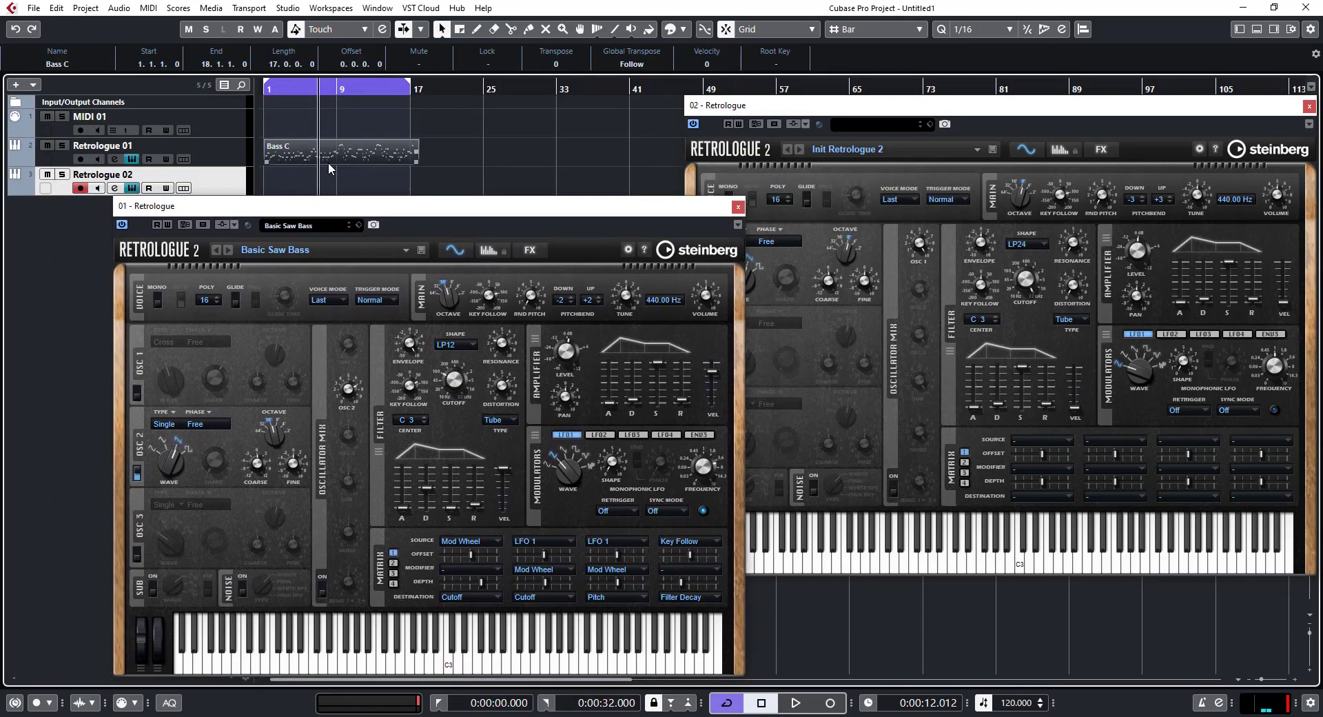
left_click_drag(342, 160, 253, 173)
left_click(47, 145)
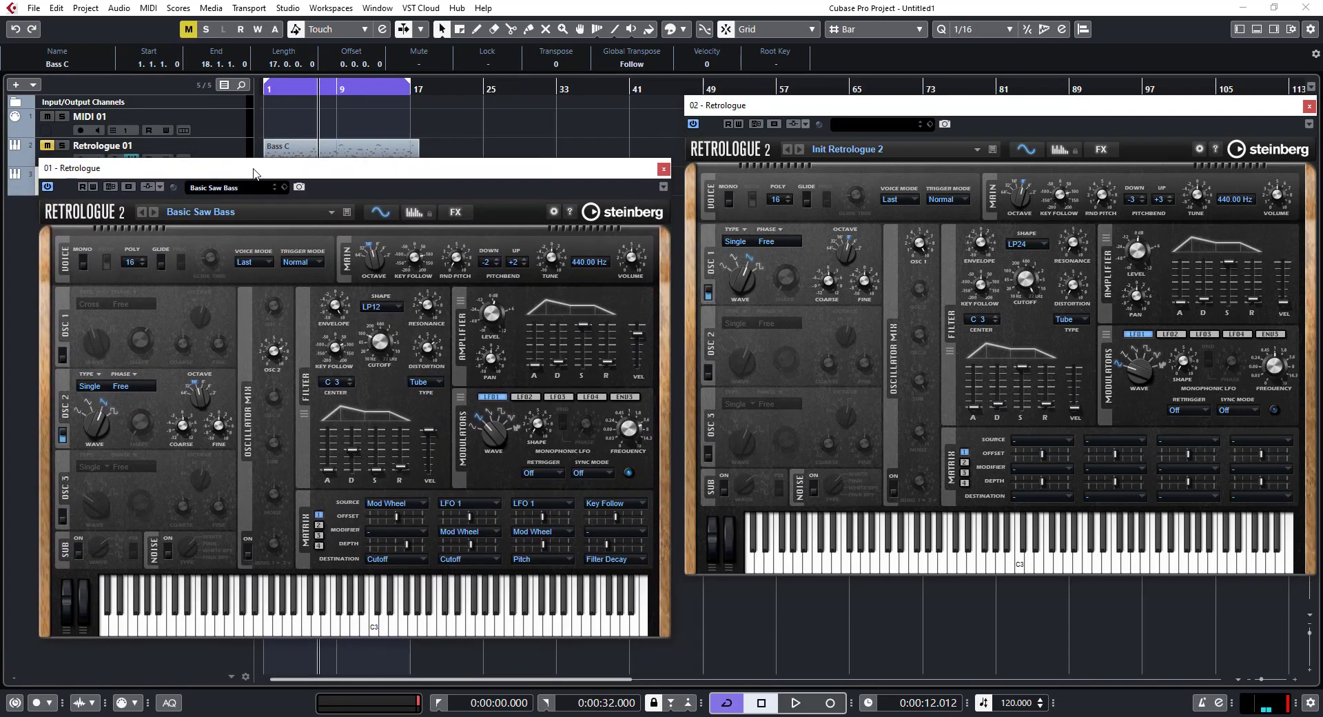
left_click_drag(907, 105, 911, 164)
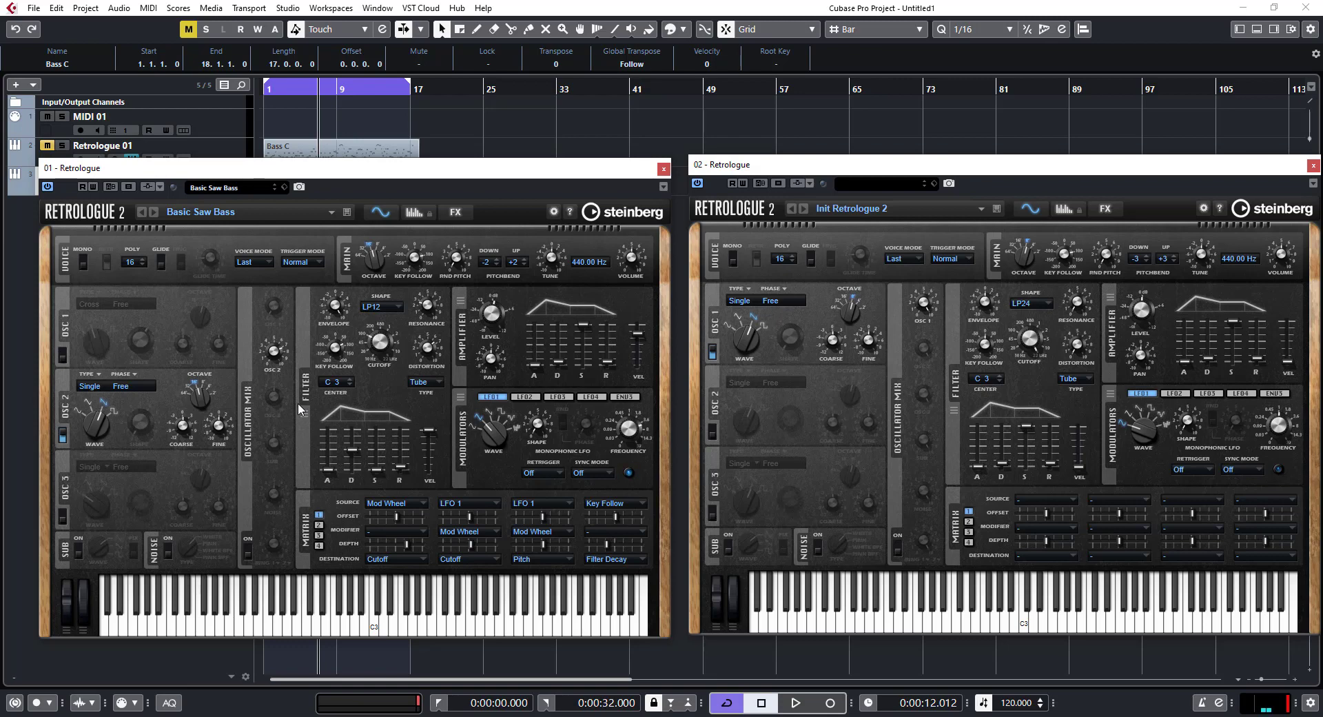
During loop playback, switch the second Retrologue from oscillator 1 to oscillator 2 and lower oscillator 2's octave to match Basic Saw Bass.
key("space")
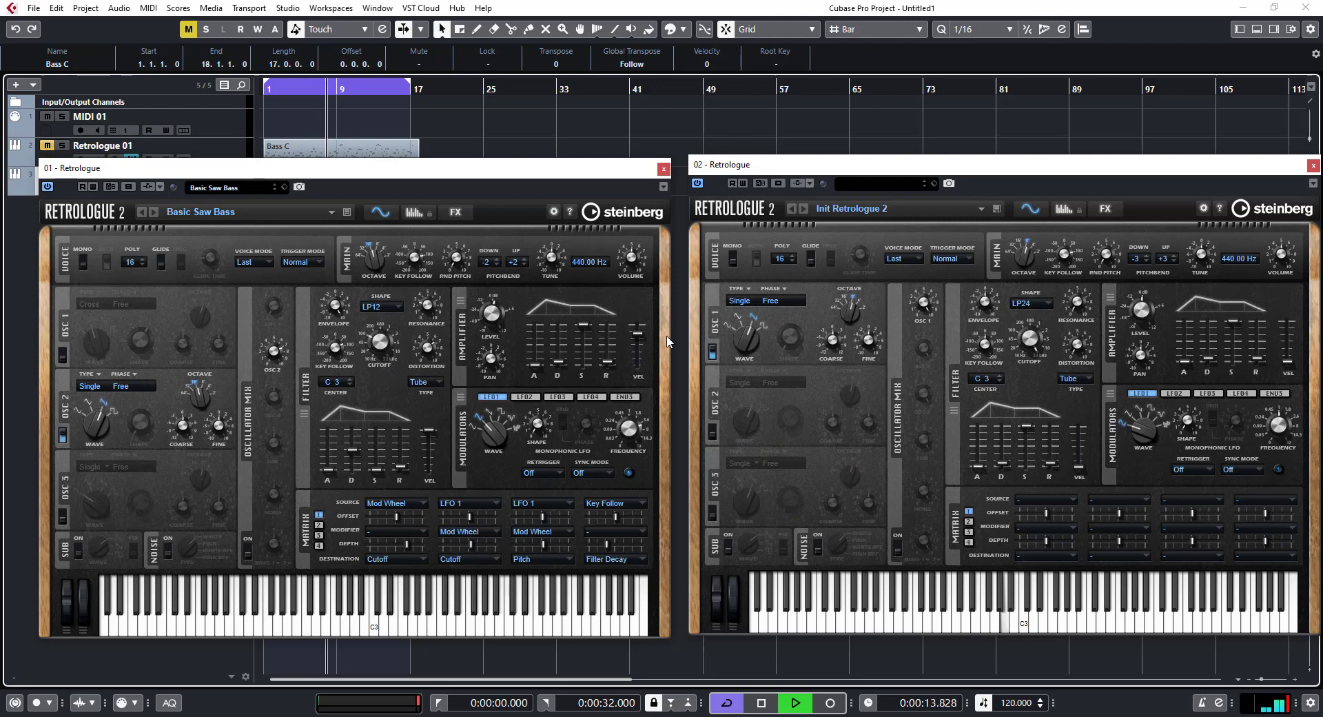
key("space")
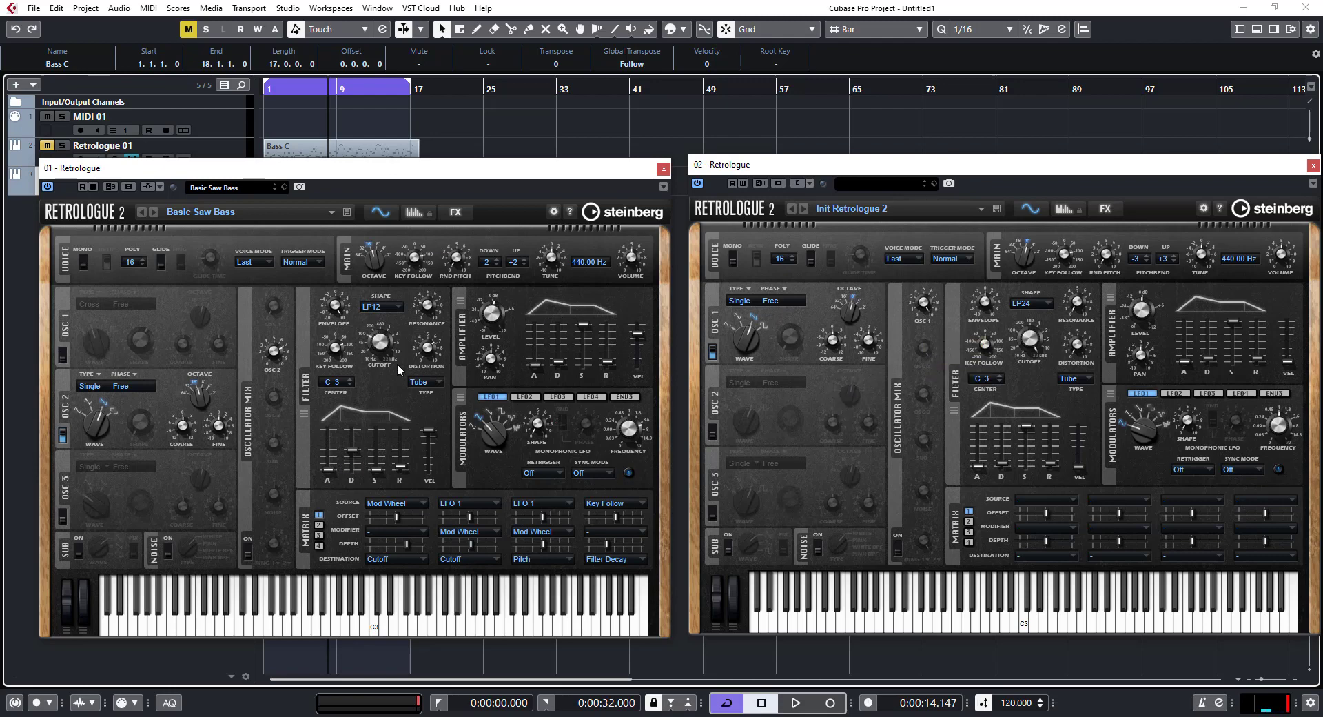
key("space")
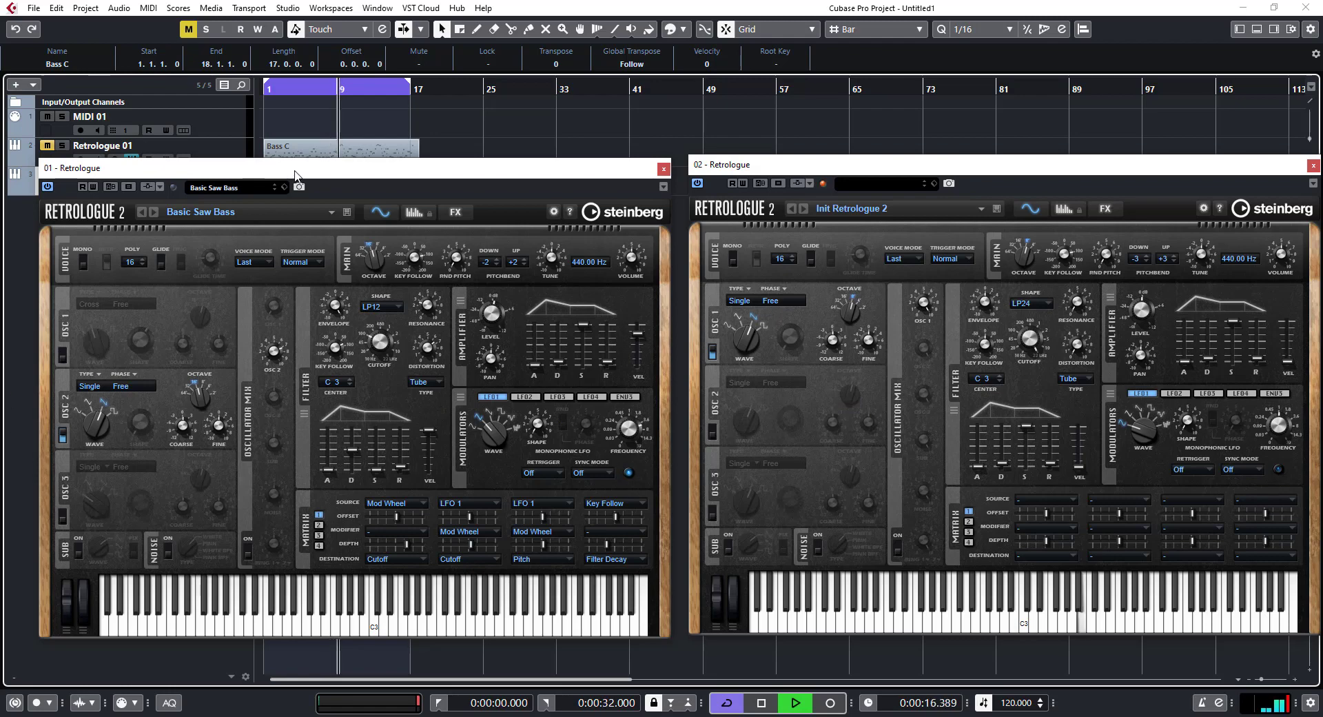
left_click(713, 353)
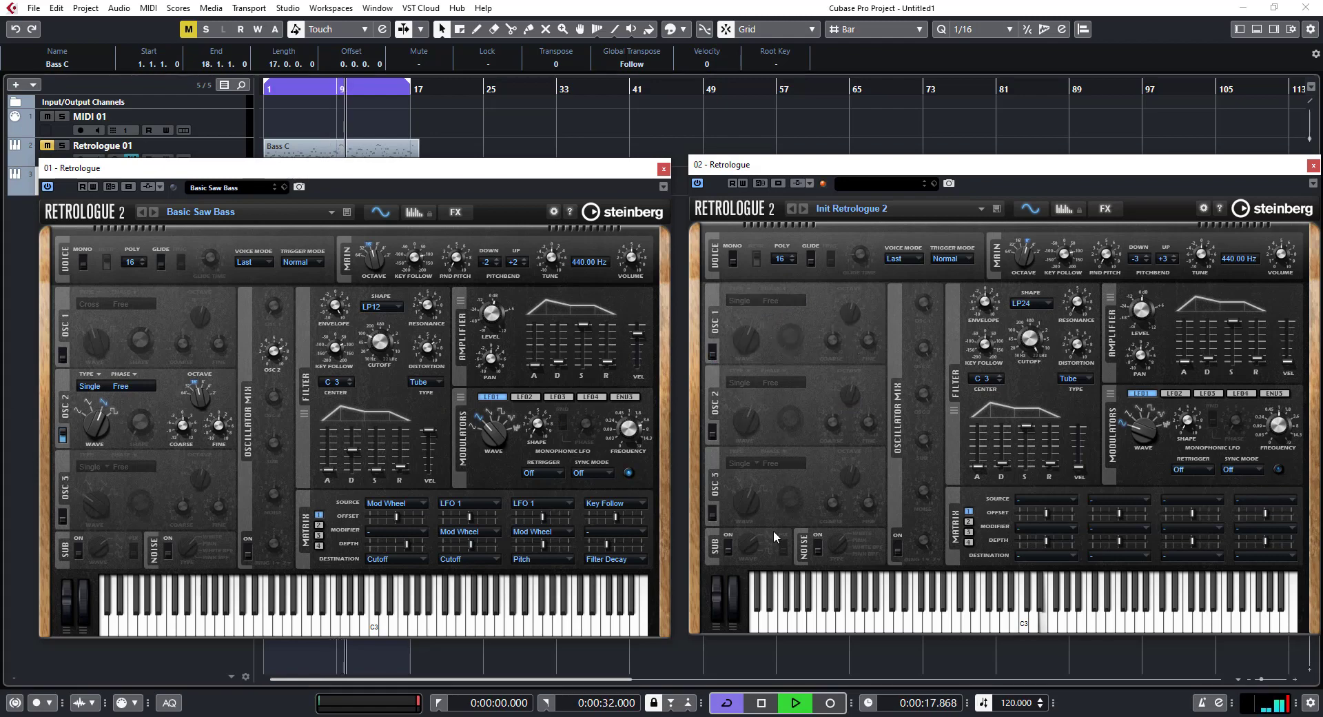
left_click(712, 432)
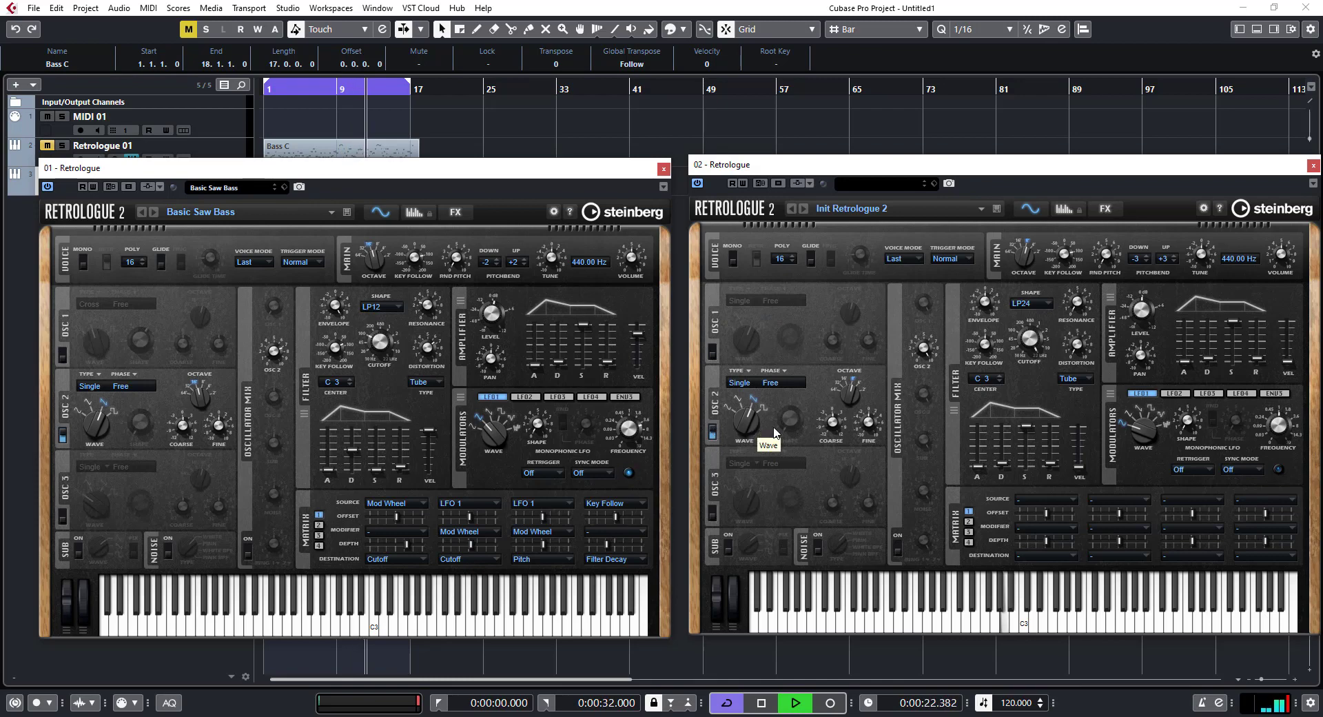
mouse_move(836, 432)
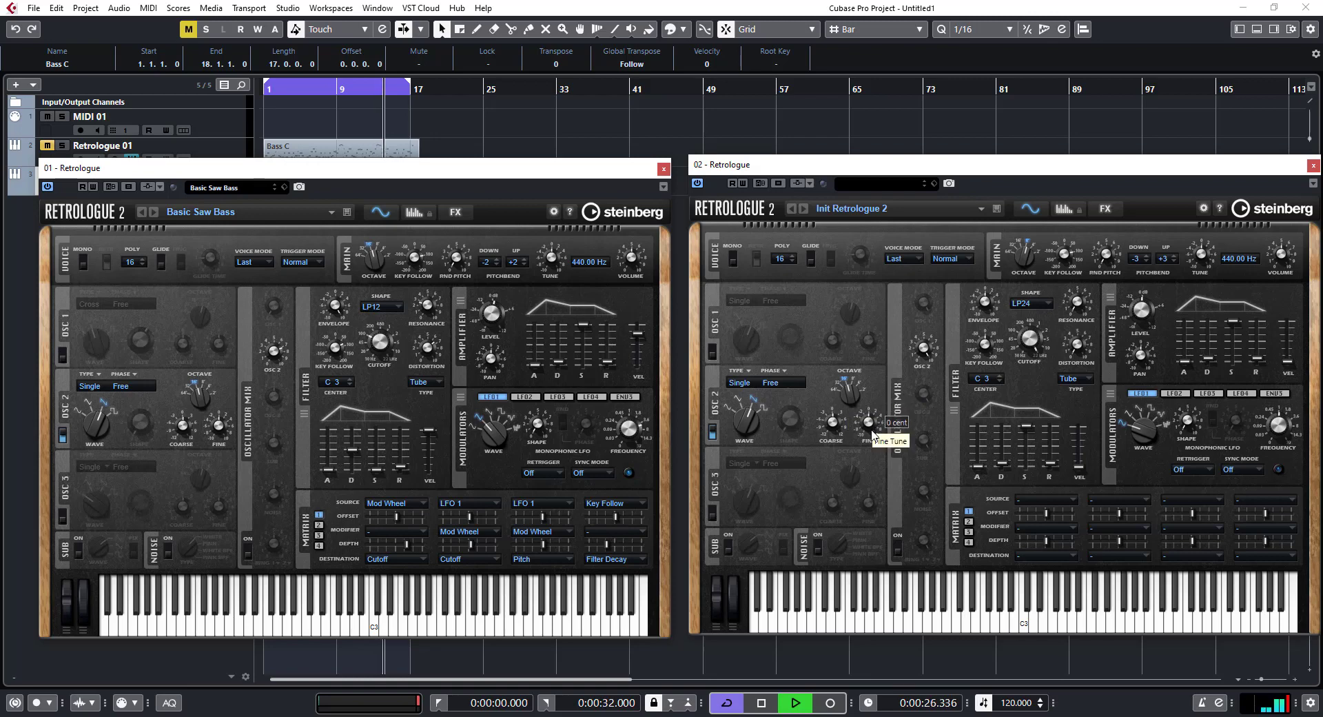
mouse_move(928, 348)
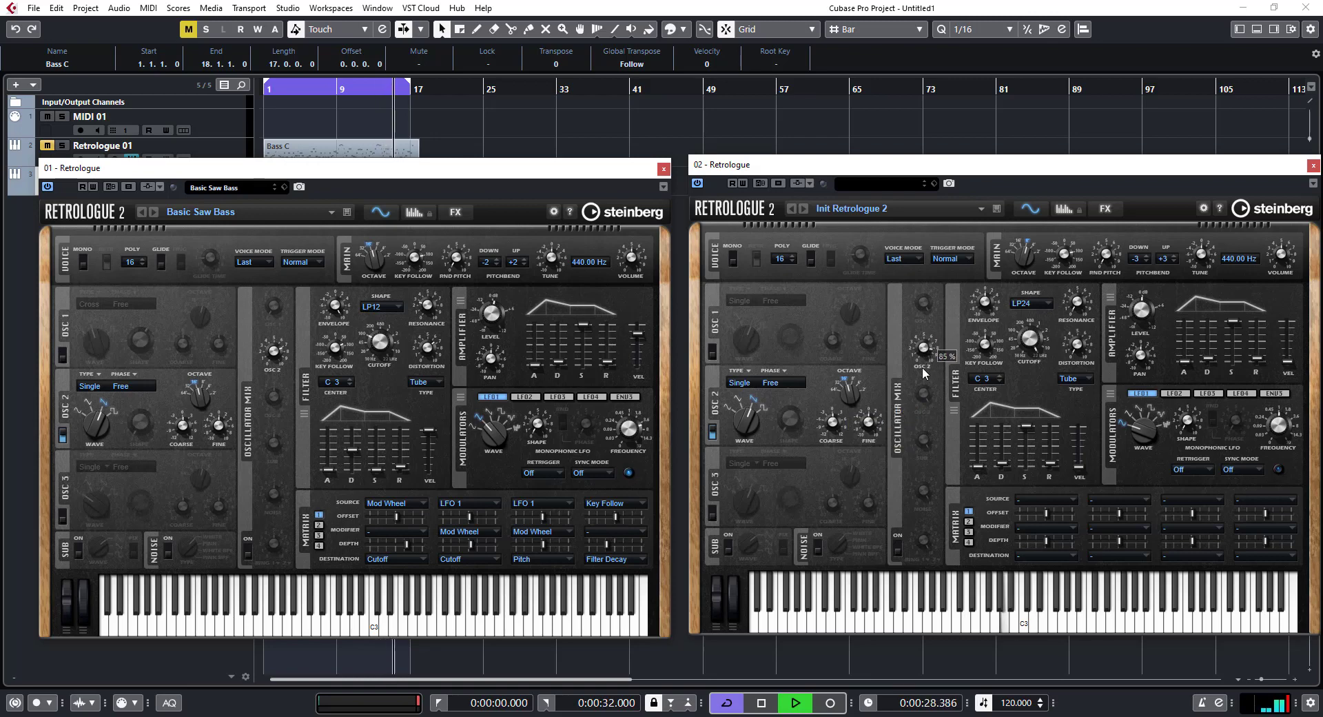
mouse_move(919, 386)
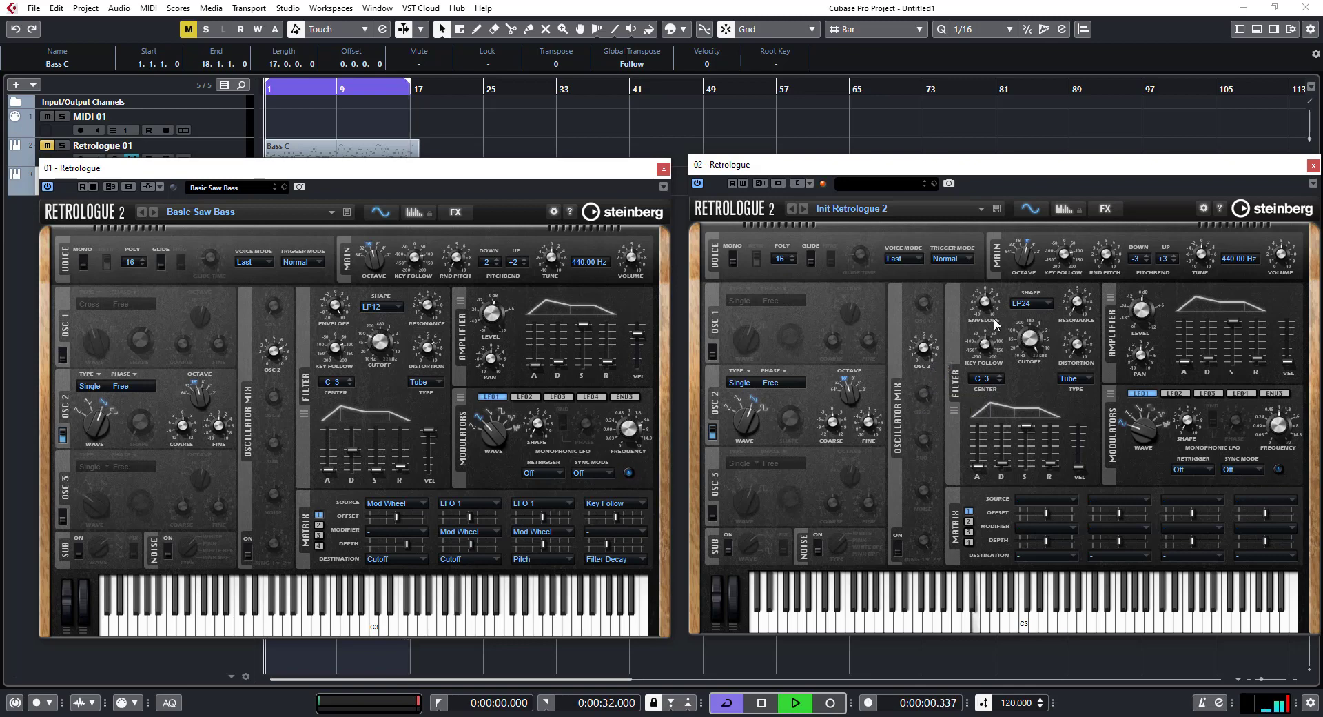
Set the second Retrologue's filter envelope amount to 100 % and its pitch-bend range to -2 down and +2 up.
left_click_drag(986, 302, 992, 205)
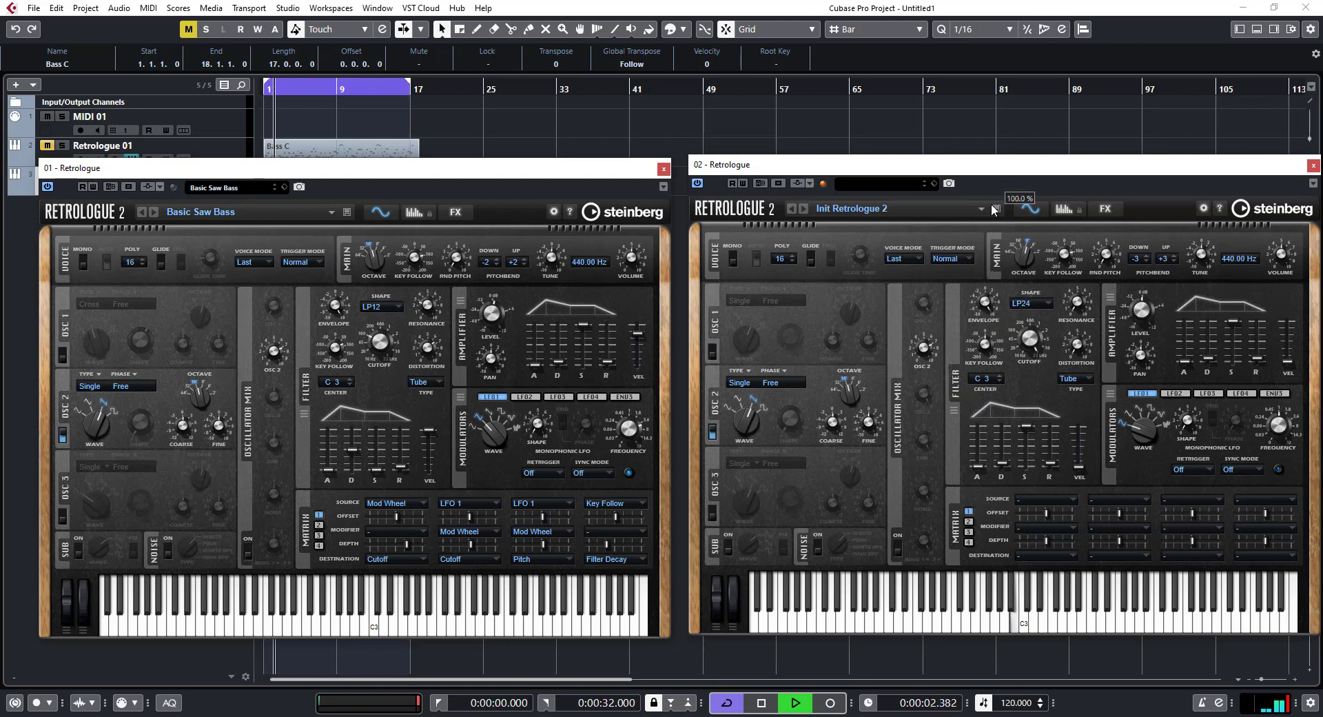
mouse_move(1022, 269)
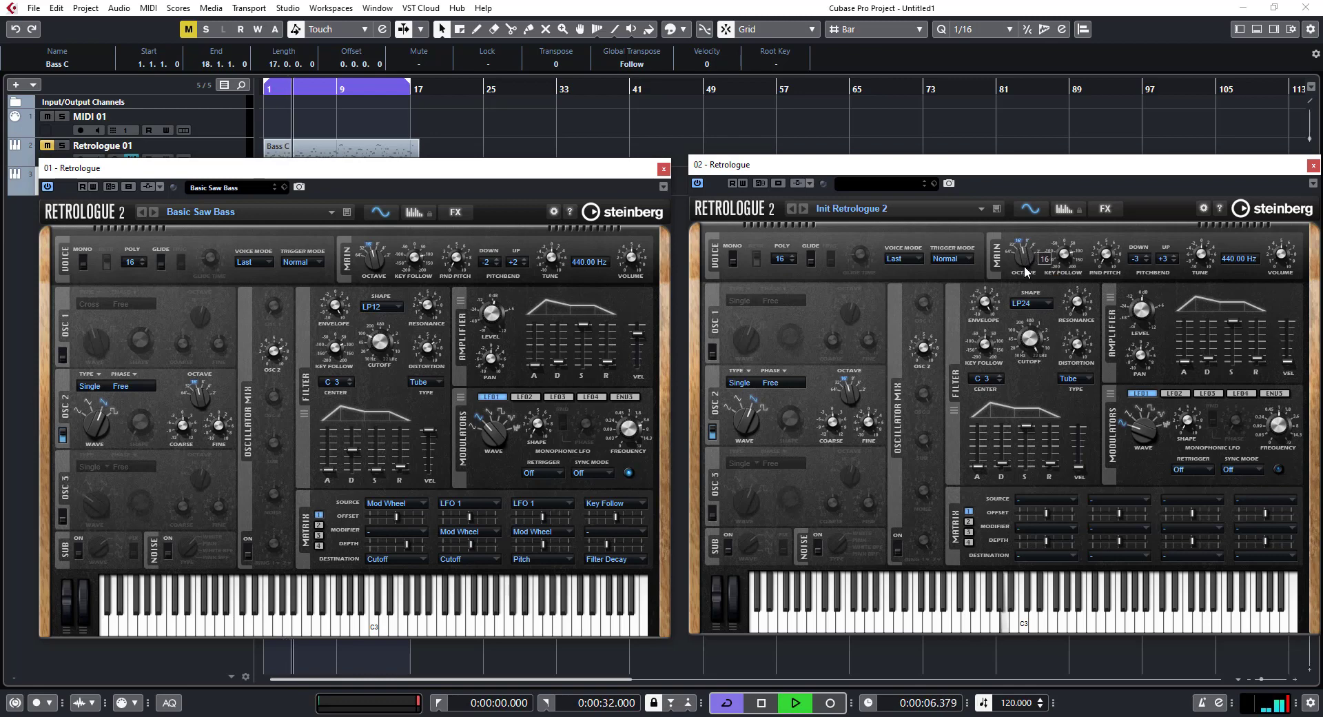
mouse_move(1114, 263)
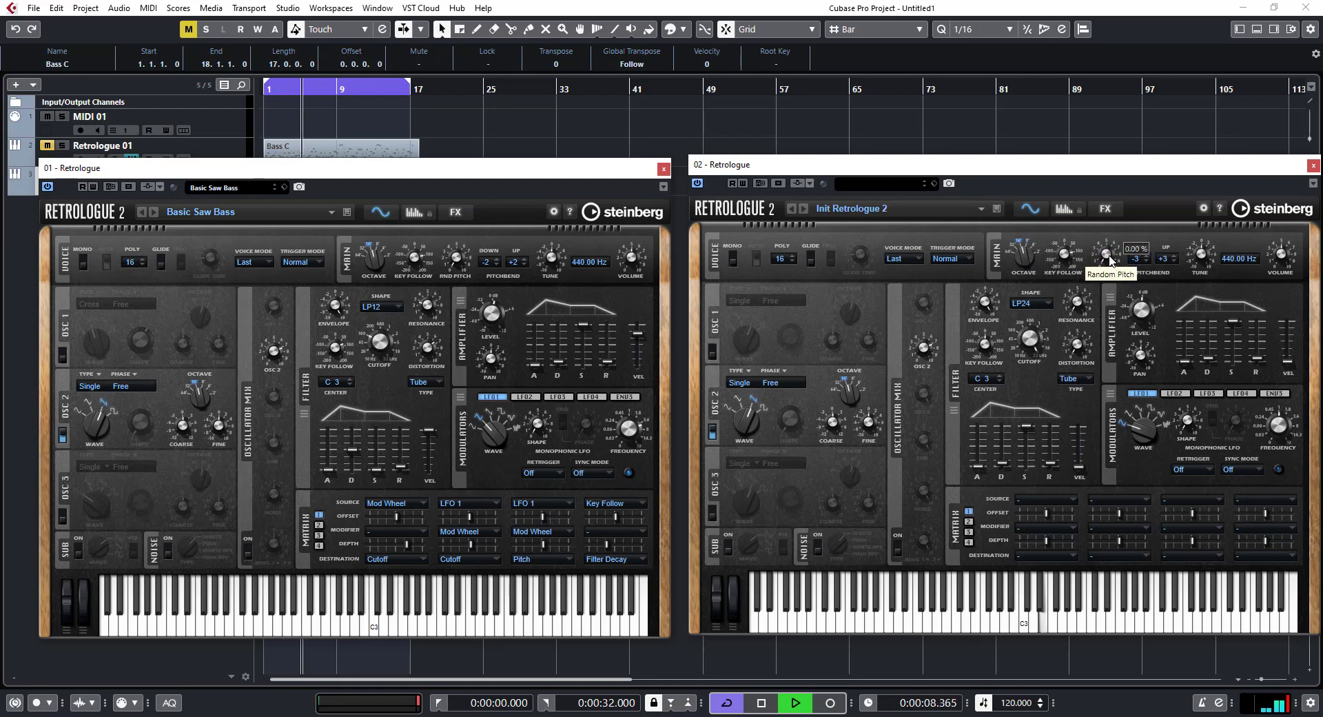
left_click(1146, 257)
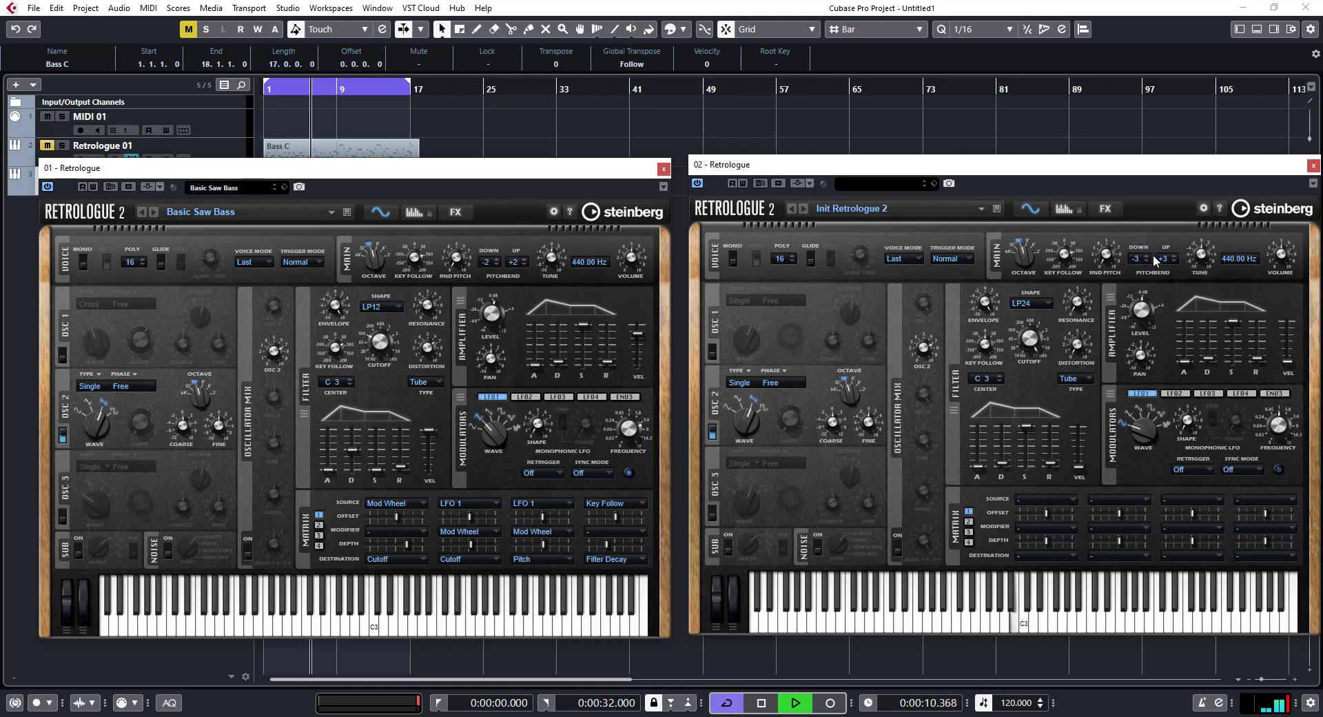
left_click(1175, 262)
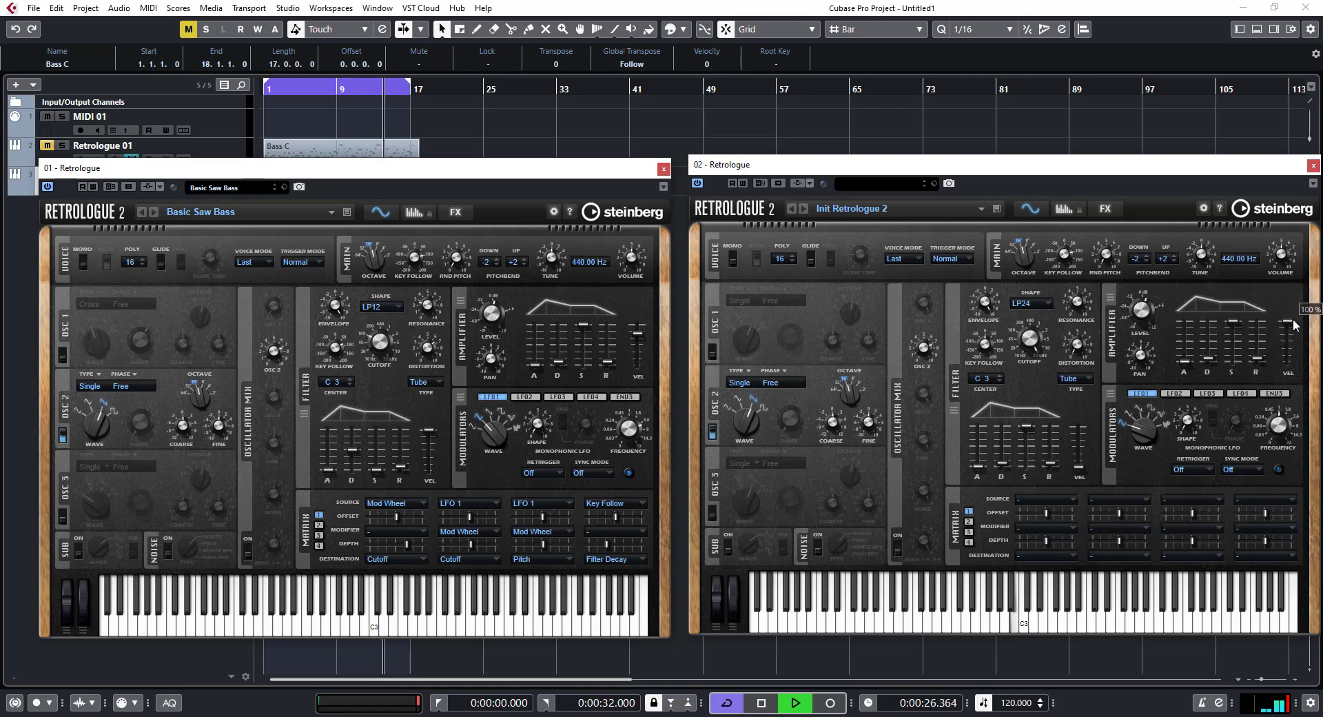
Lower the second Retrologue's amplifier velocity slider to match the first synth and adjust the frequency of LFO 1.
left_click_drag(1286, 322, 1286, 331)
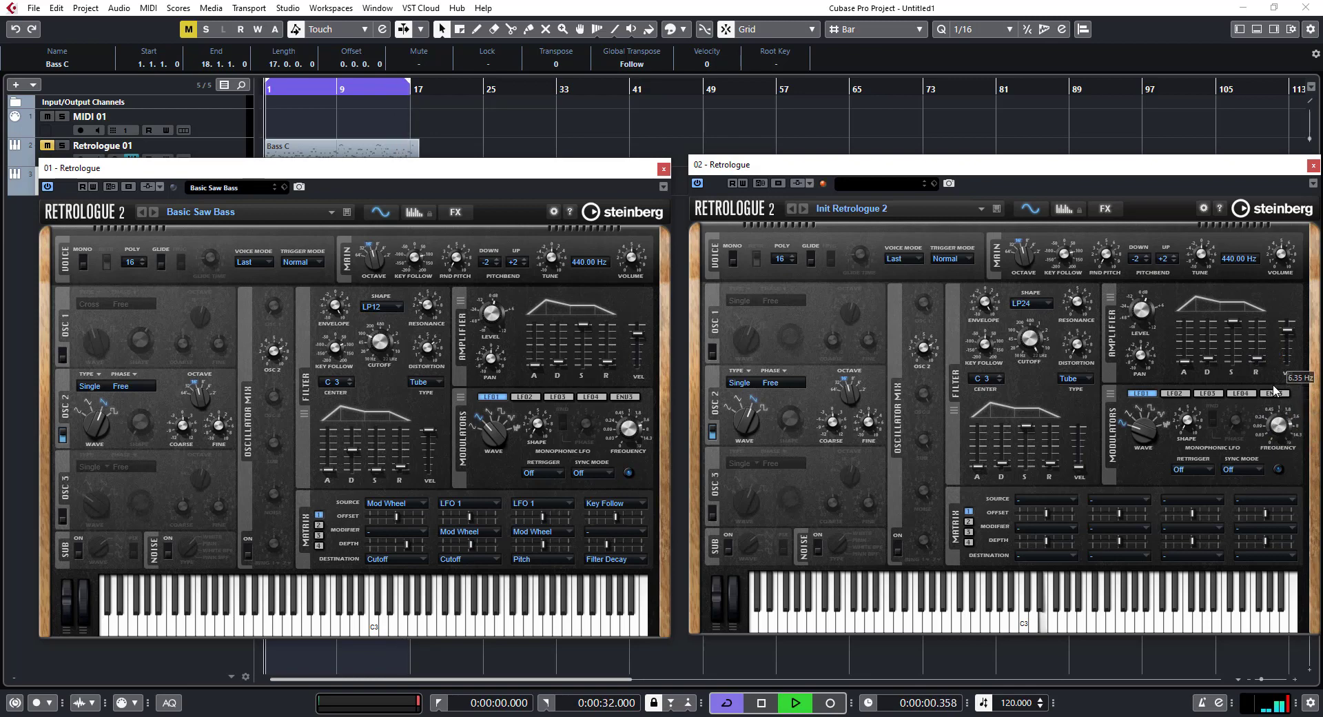
left_click_drag(1274, 385, 1273, 393)
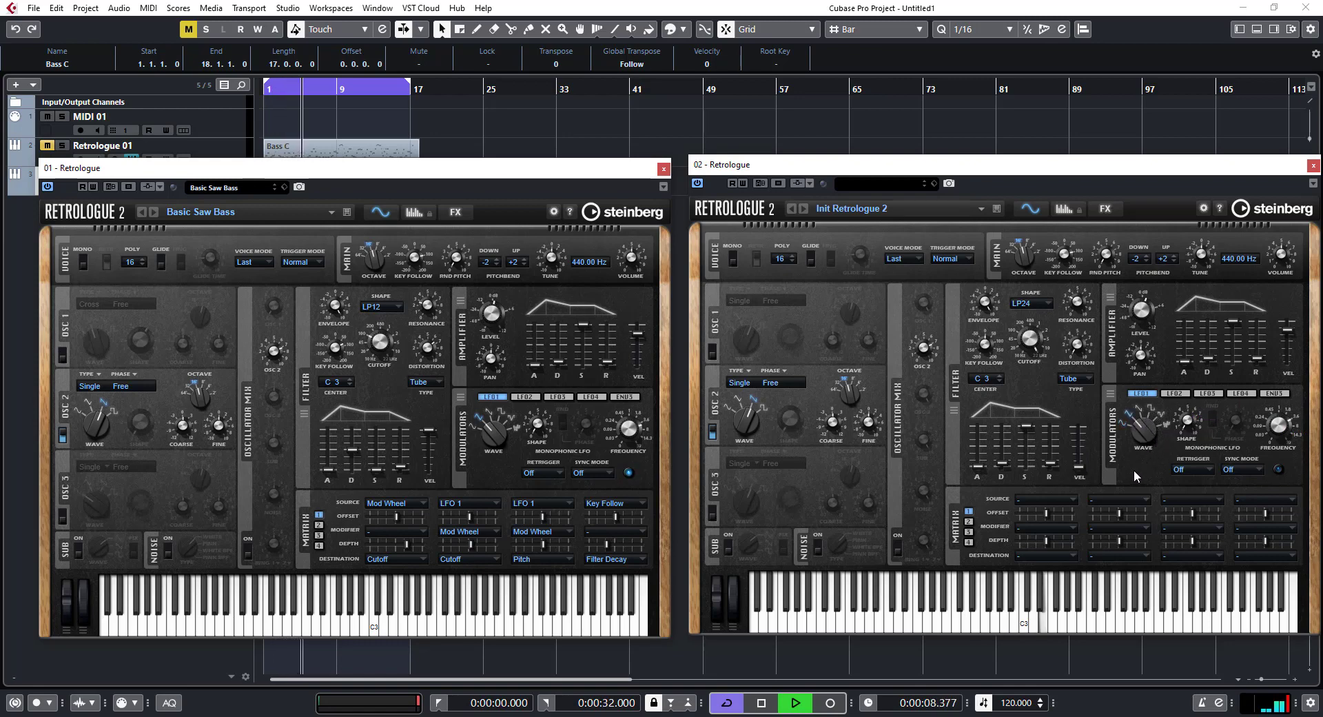
Set the second Retrologue's matrix sources, in slot order, to Mod Wheel, LFO 1, LFO 1 and Key Follow.
left_click(1058, 500)
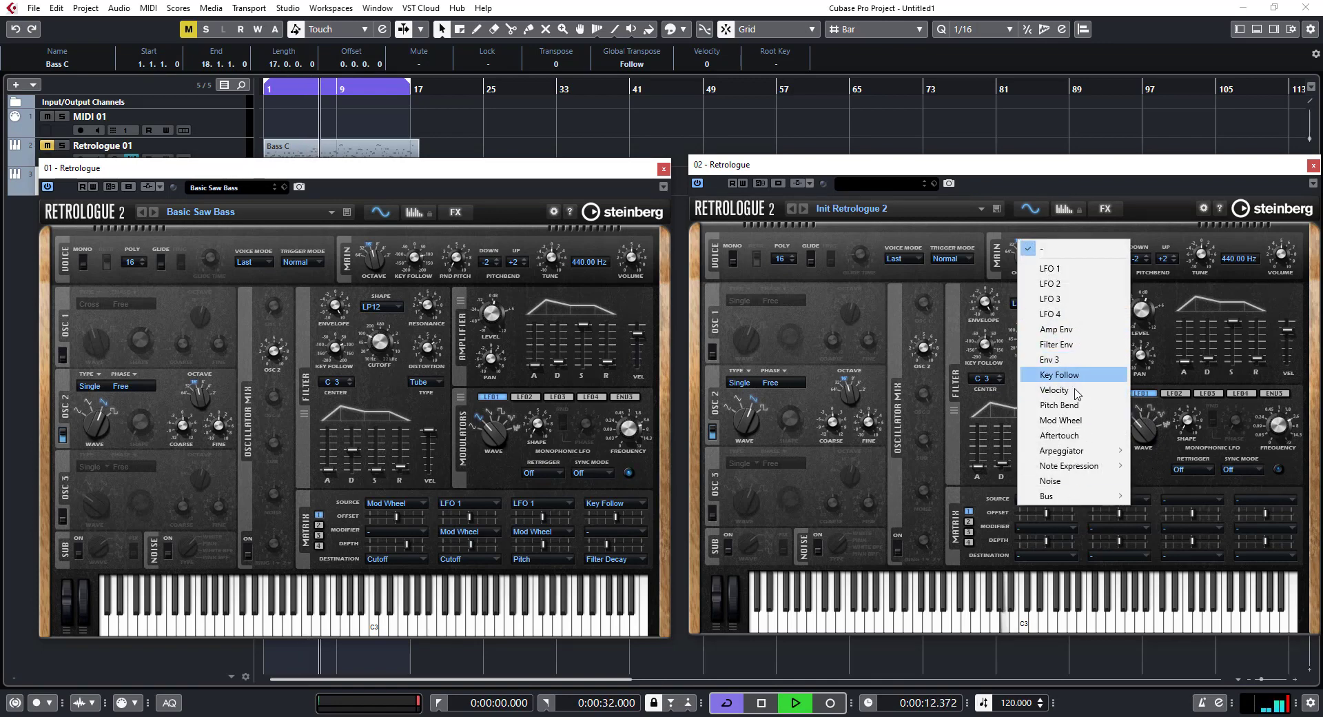
left_click(1095, 420)
left_click(1122, 498)
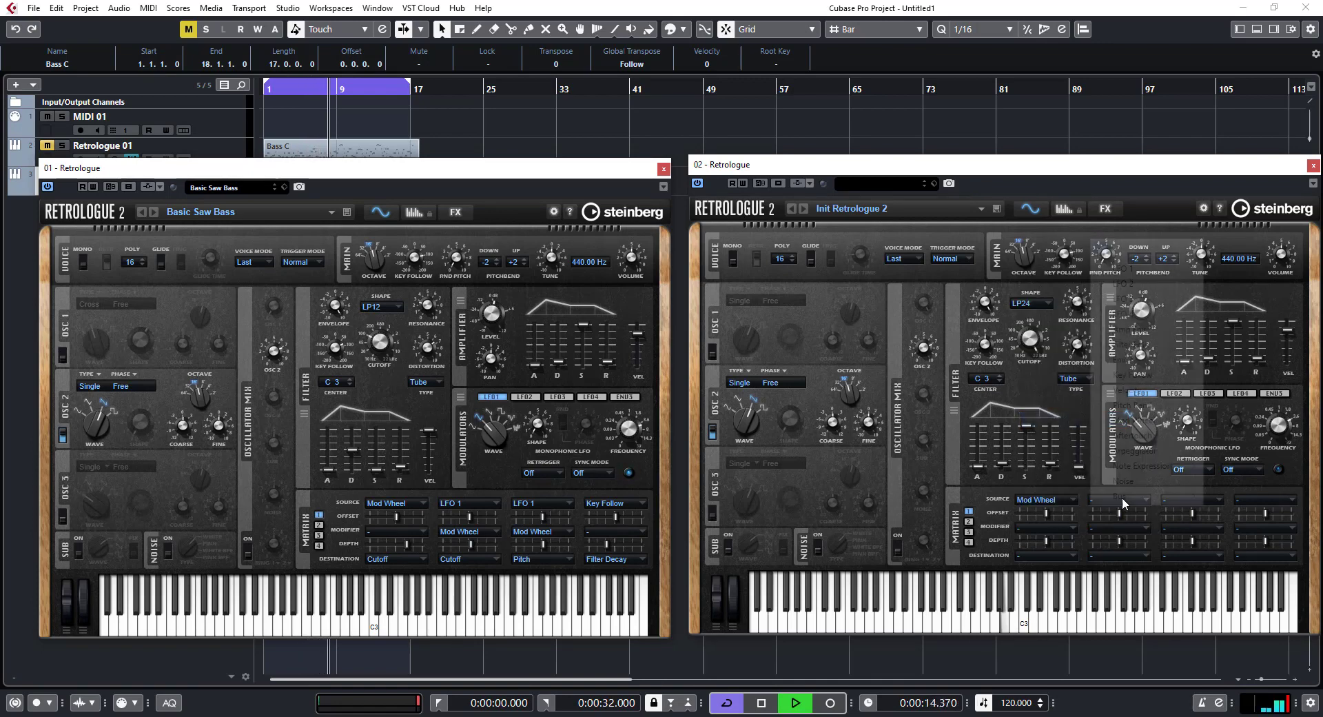
left_click(1144, 267)
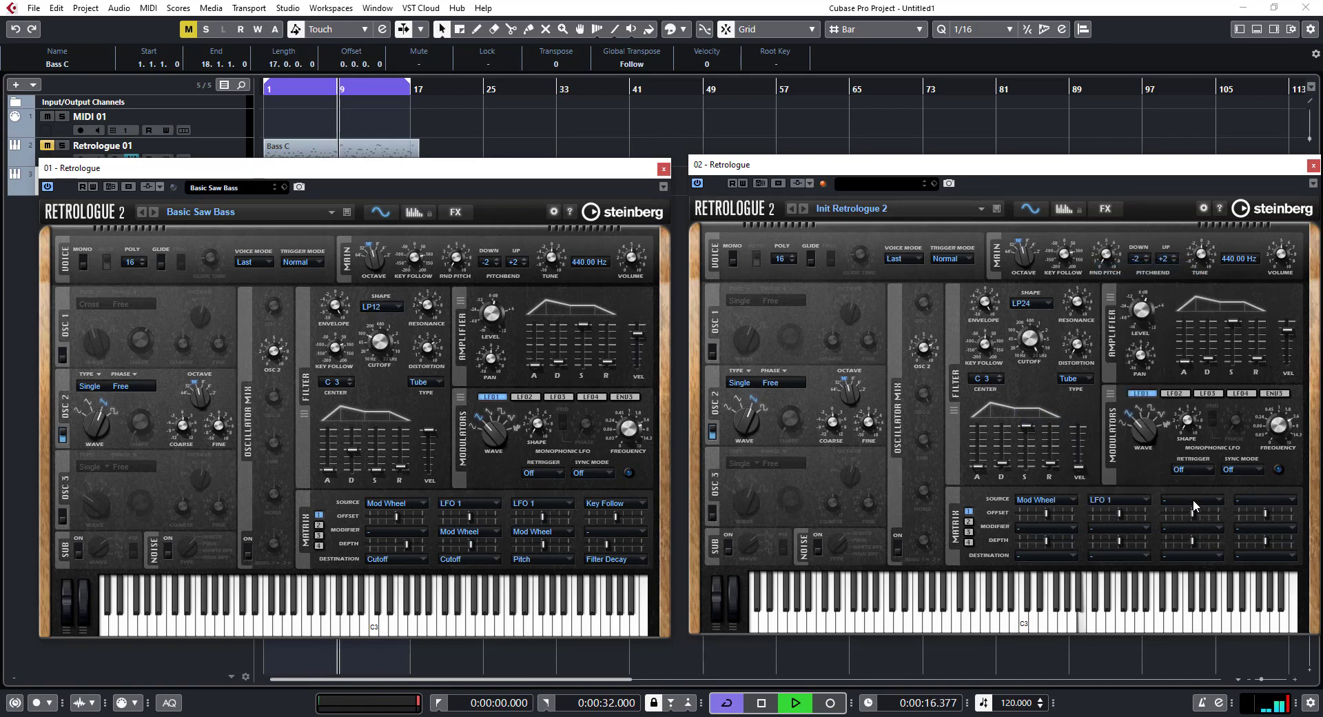
left_click(1193, 499)
left_click(1199, 269)
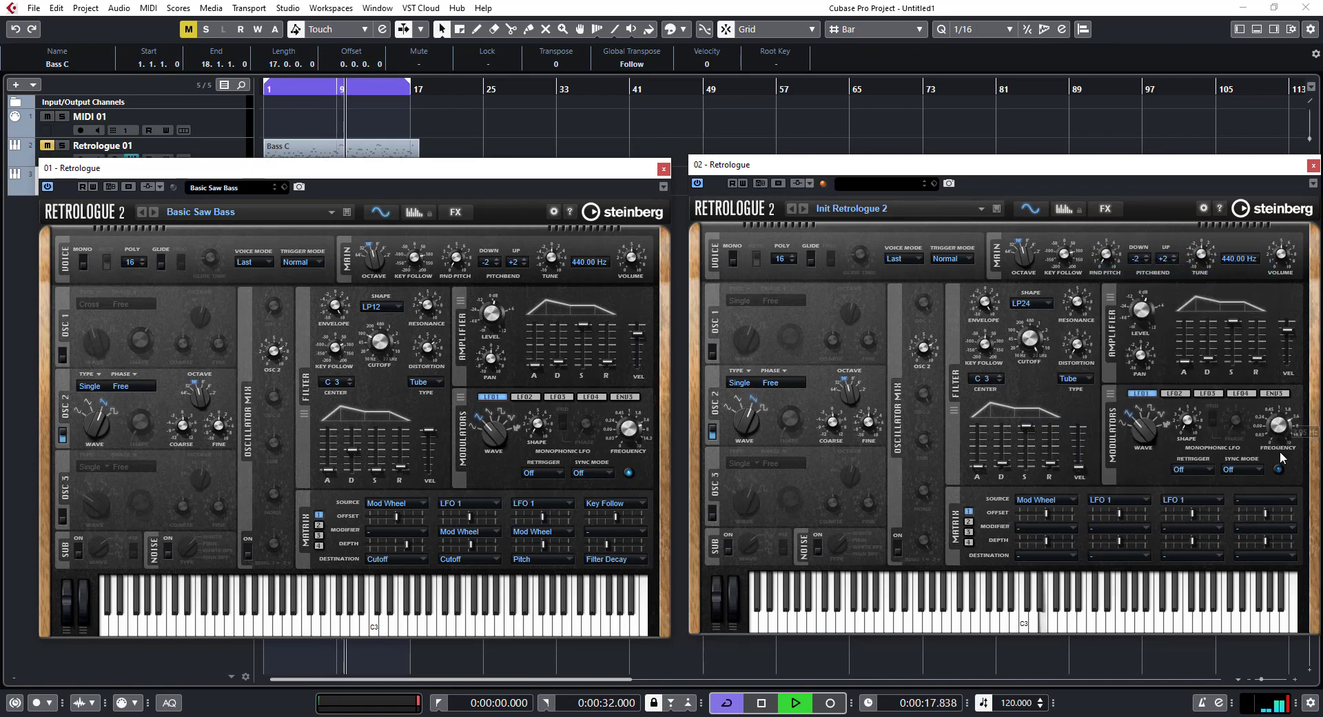
left_click(1279, 497)
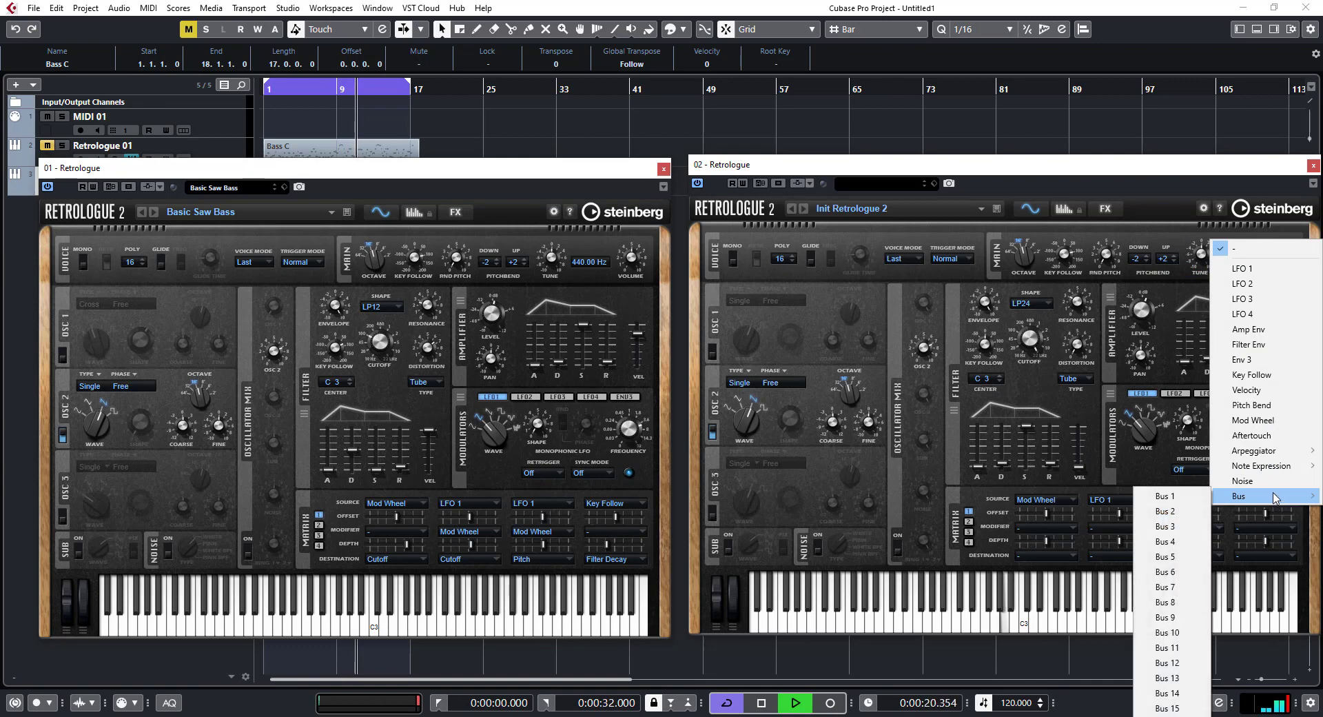
mouse_move(1272, 468)
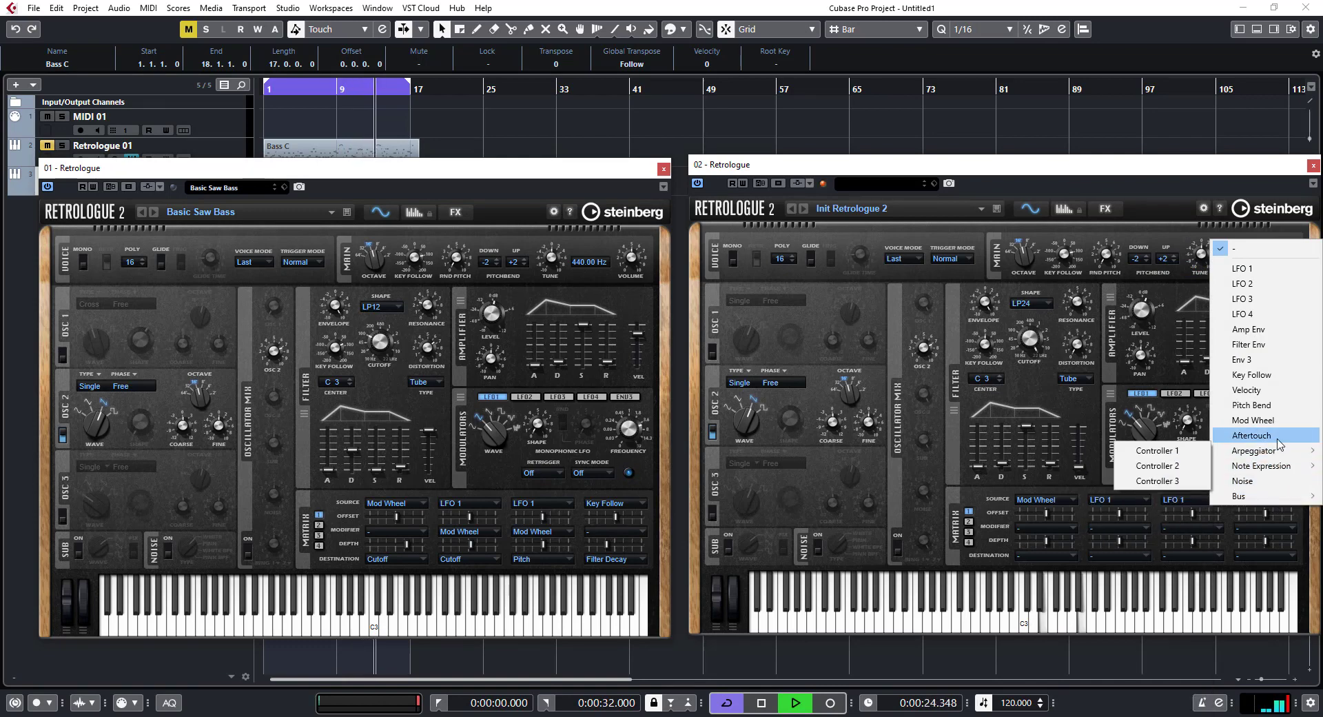
left_click(1252, 375)
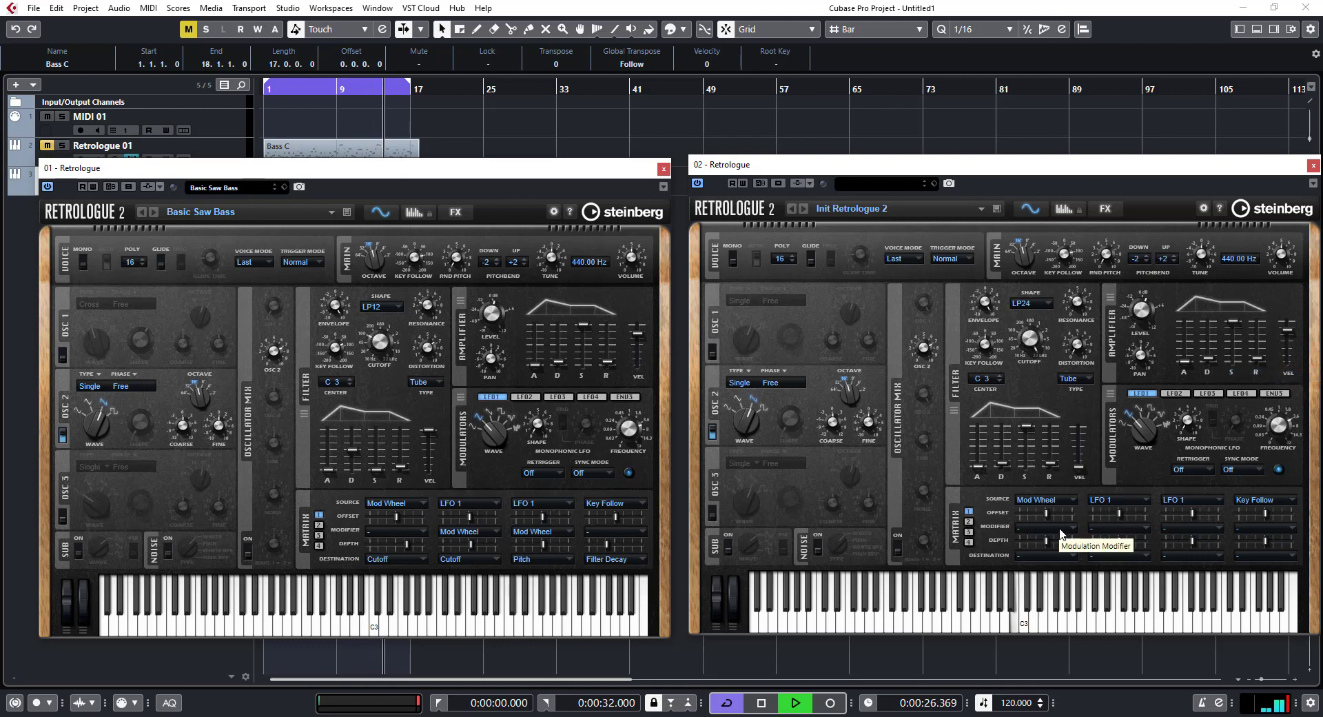
Assign Mod Wheel as the modifier for the second and third modulation slots of the second Retrologue.
left_click(1131, 528)
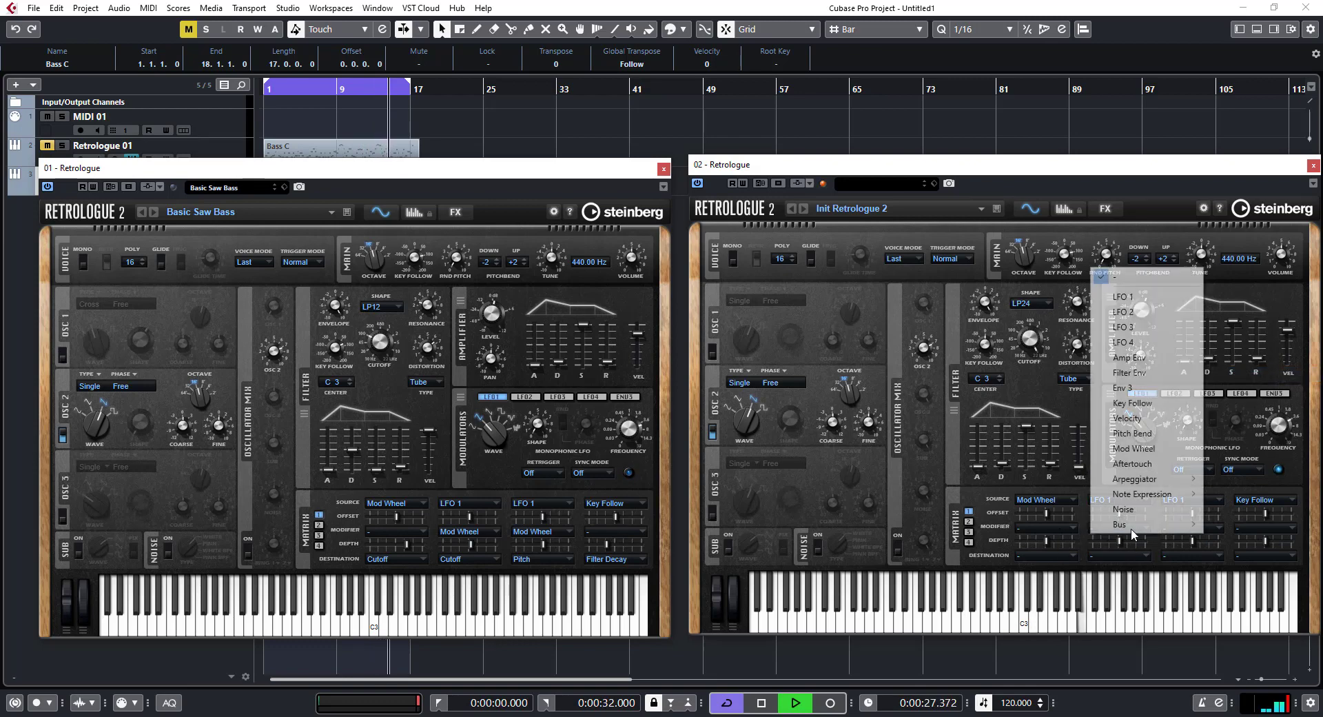
left_click(1152, 449)
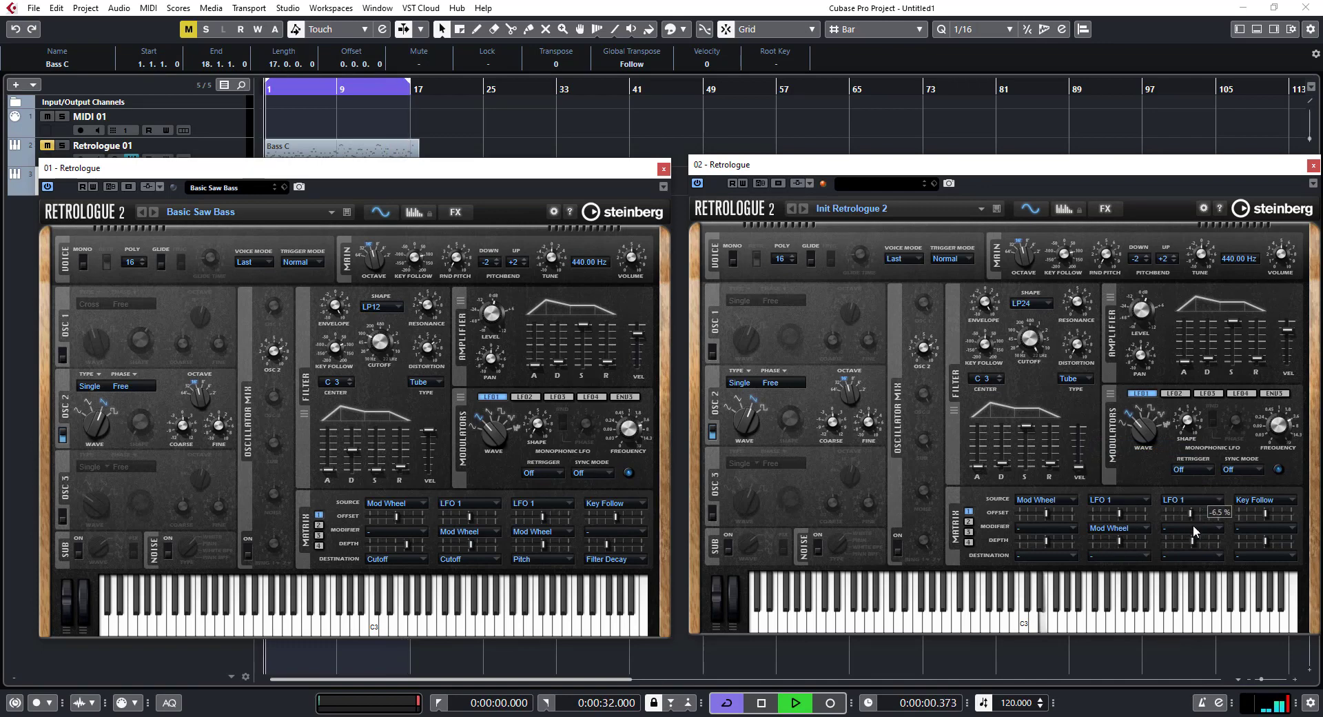
left_click(1192, 528)
left_click(1207, 448)
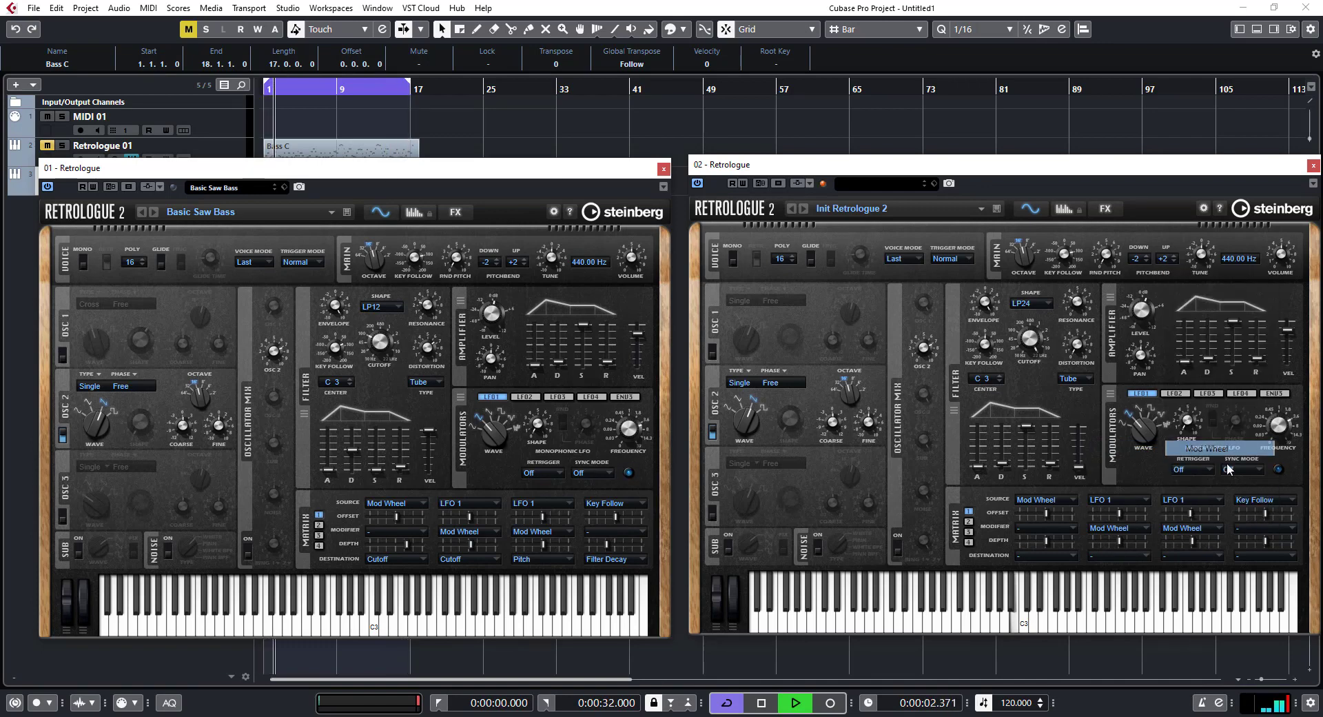
Set the second Retrologue's matrix destinations, in slot order, to Cutoff, Cutoff, Pitch and Filter Decay.
left_click(1047, 555)
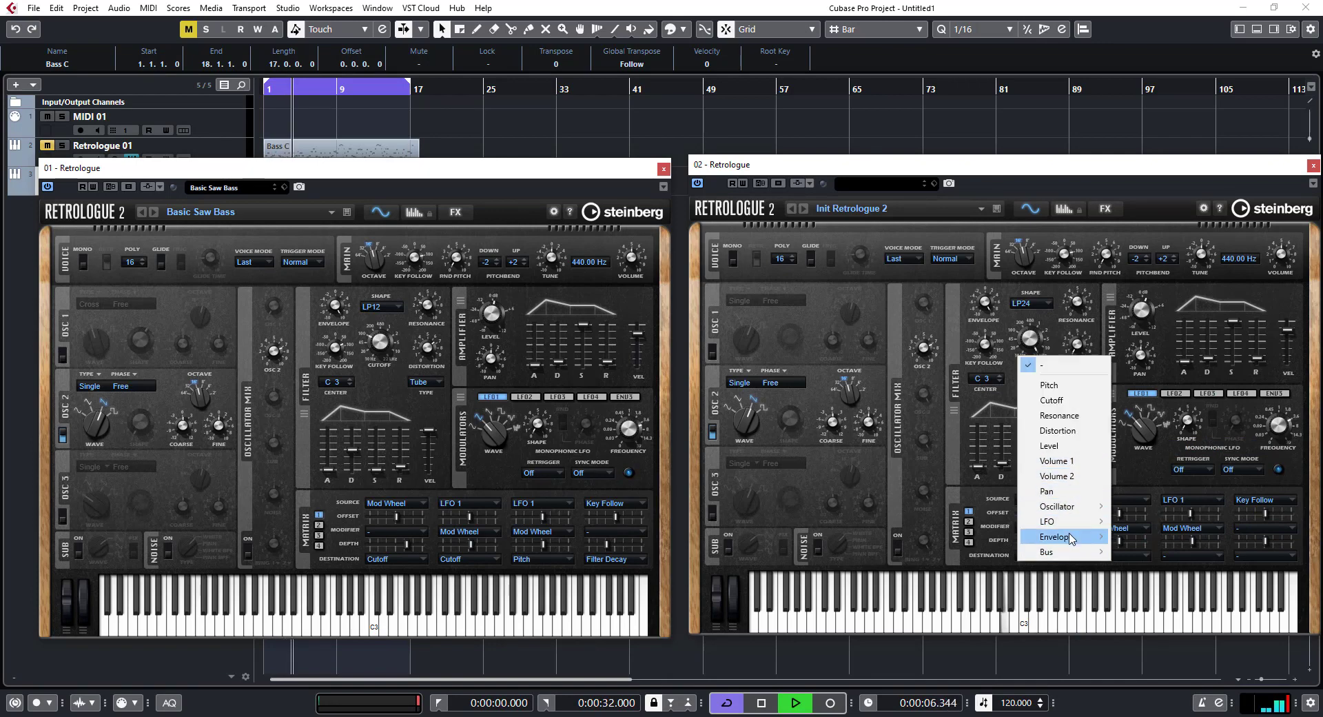
mouse_move(1070, 541)
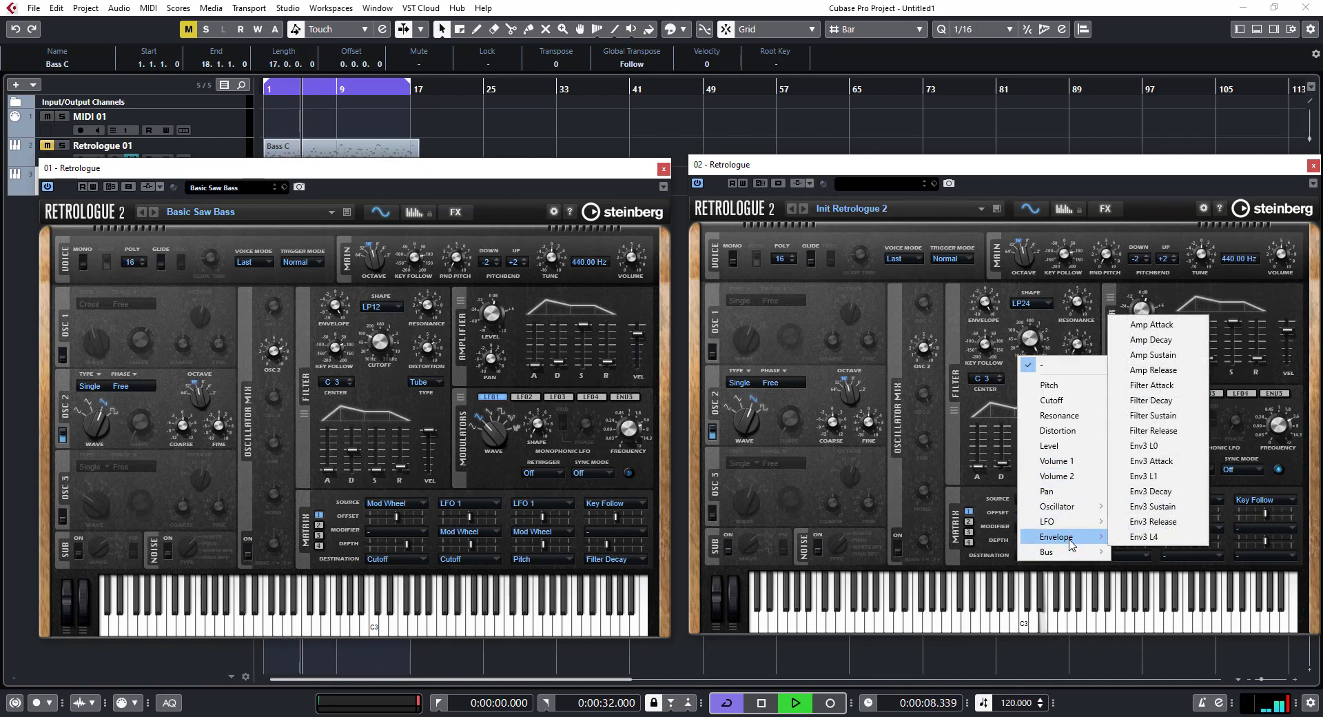
left_click(1053, 399)
left_click(1119, 556)
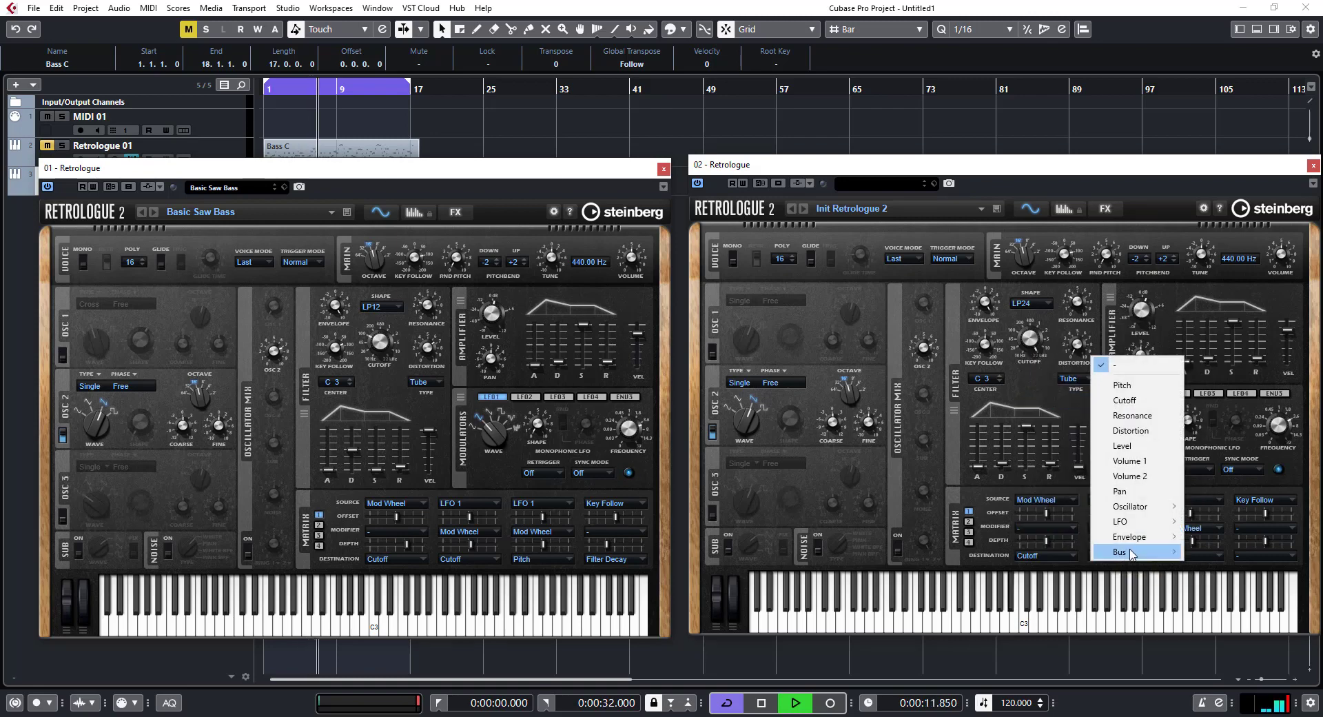
left_click(1130, 400)
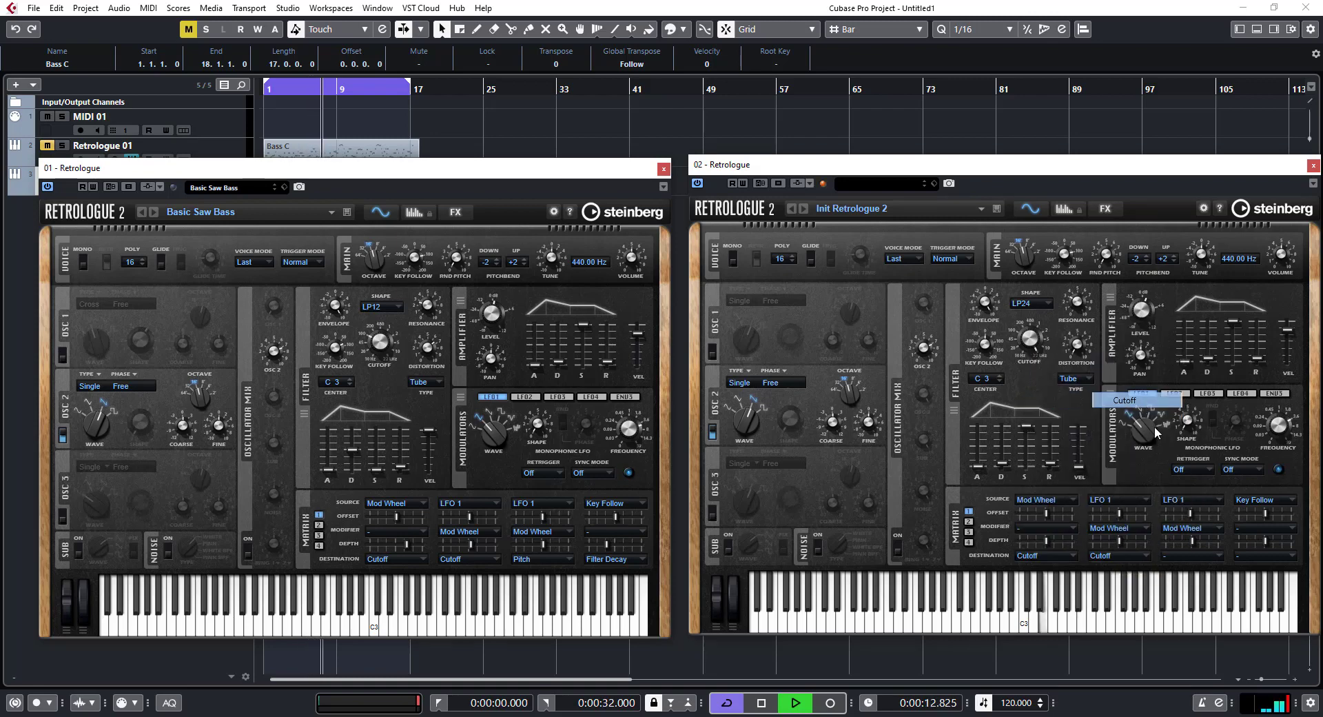
left_click(1203, 554)
left_click(1206, 381)
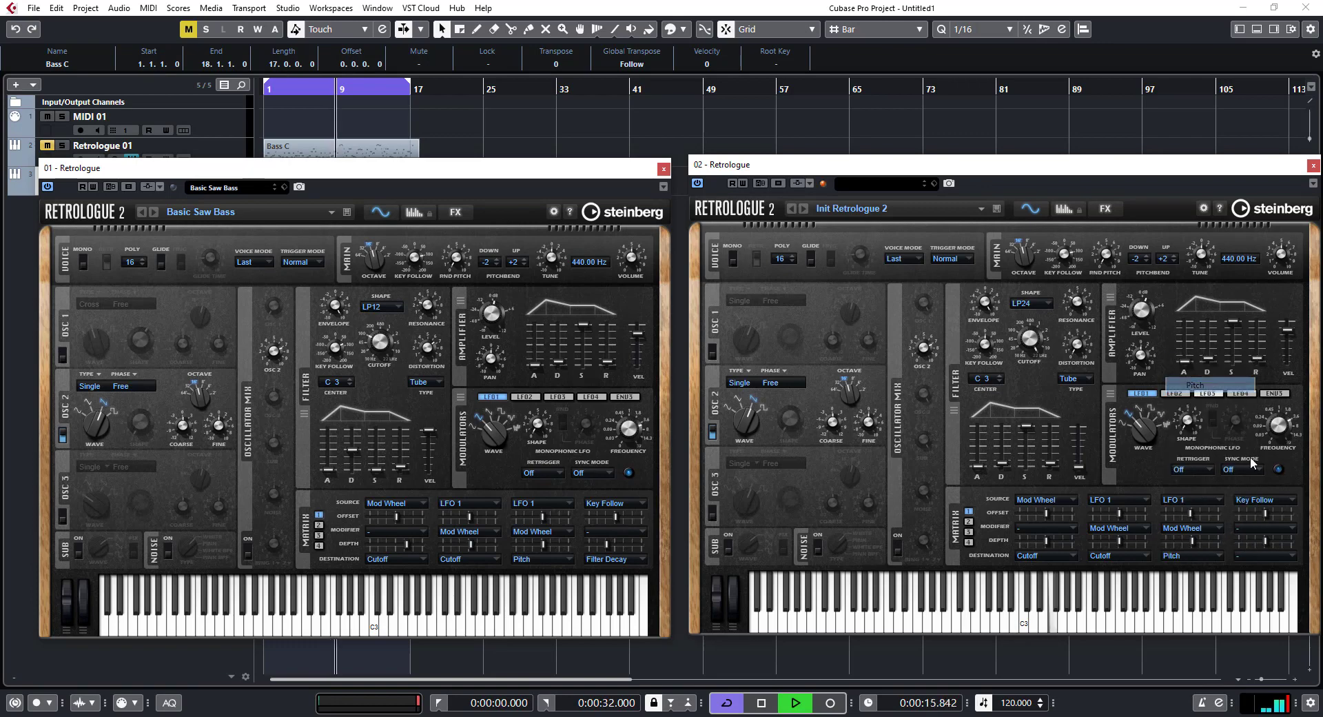
left_click(1291, 560)
mouse_move(1289, 535)
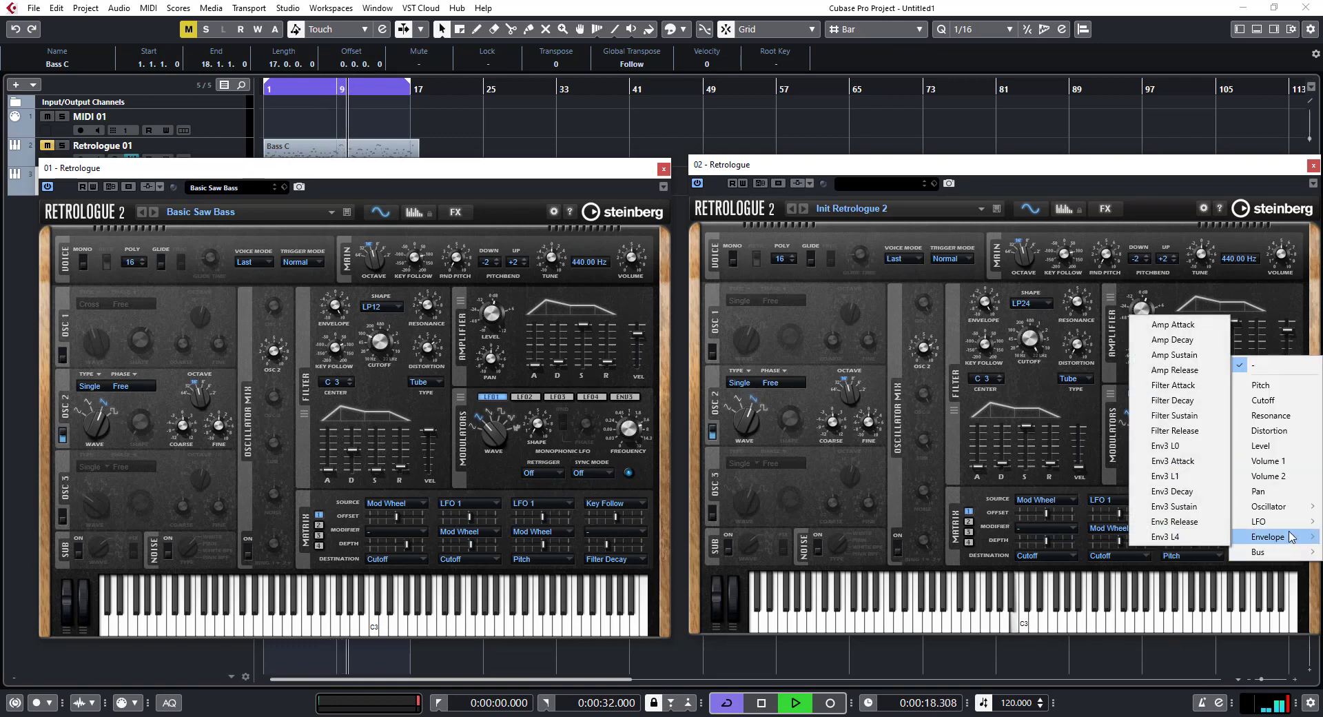
left_click(1175, 400)
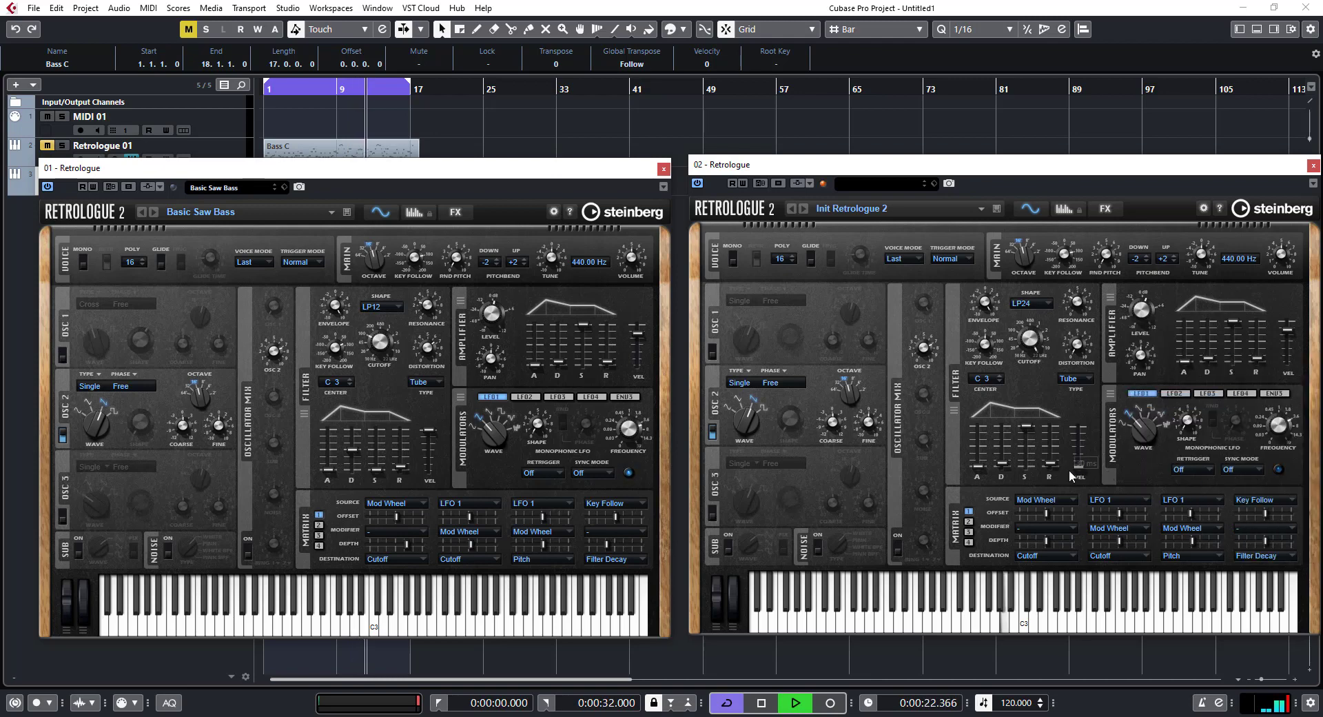
Match the second Retrologue's filter envelope to the first by raising velocity, lowering sustain to 0 % and lengthening the decay.
left_click_drag(1079, 469, 1029, 478)
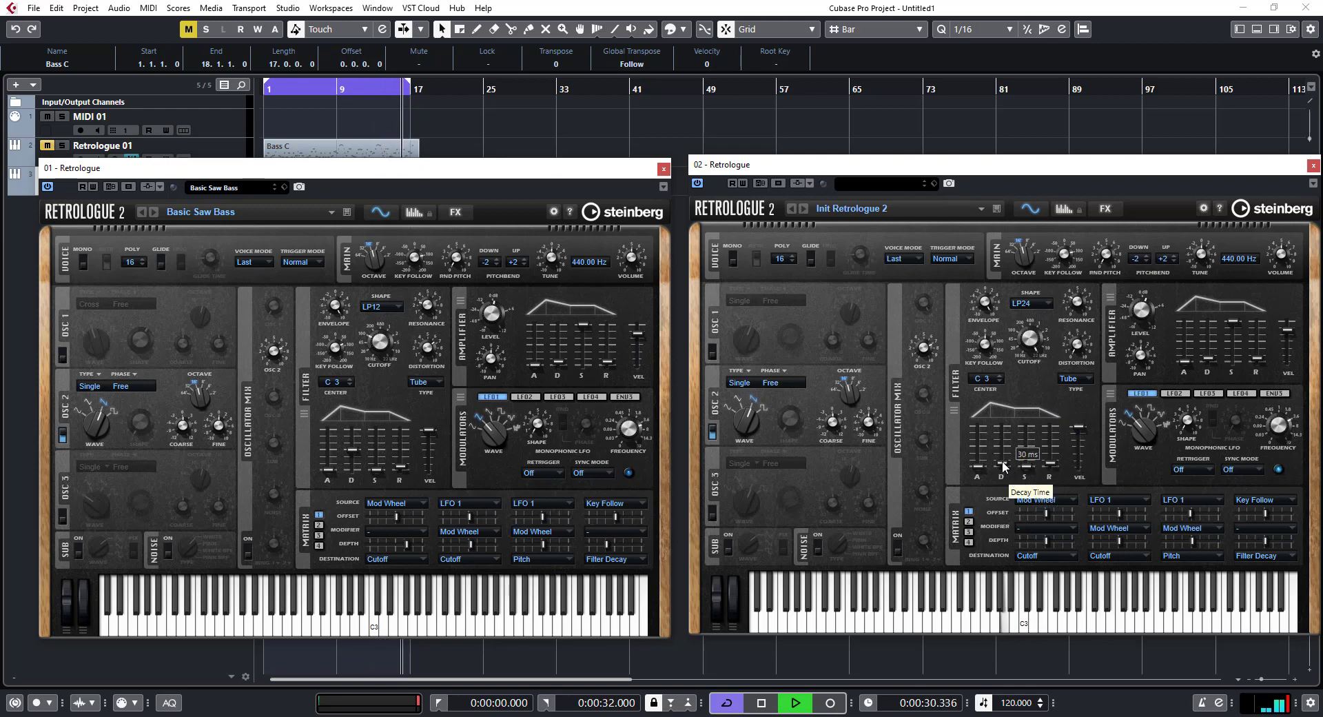
left_click_drag(1004, 466, 1006, 446)
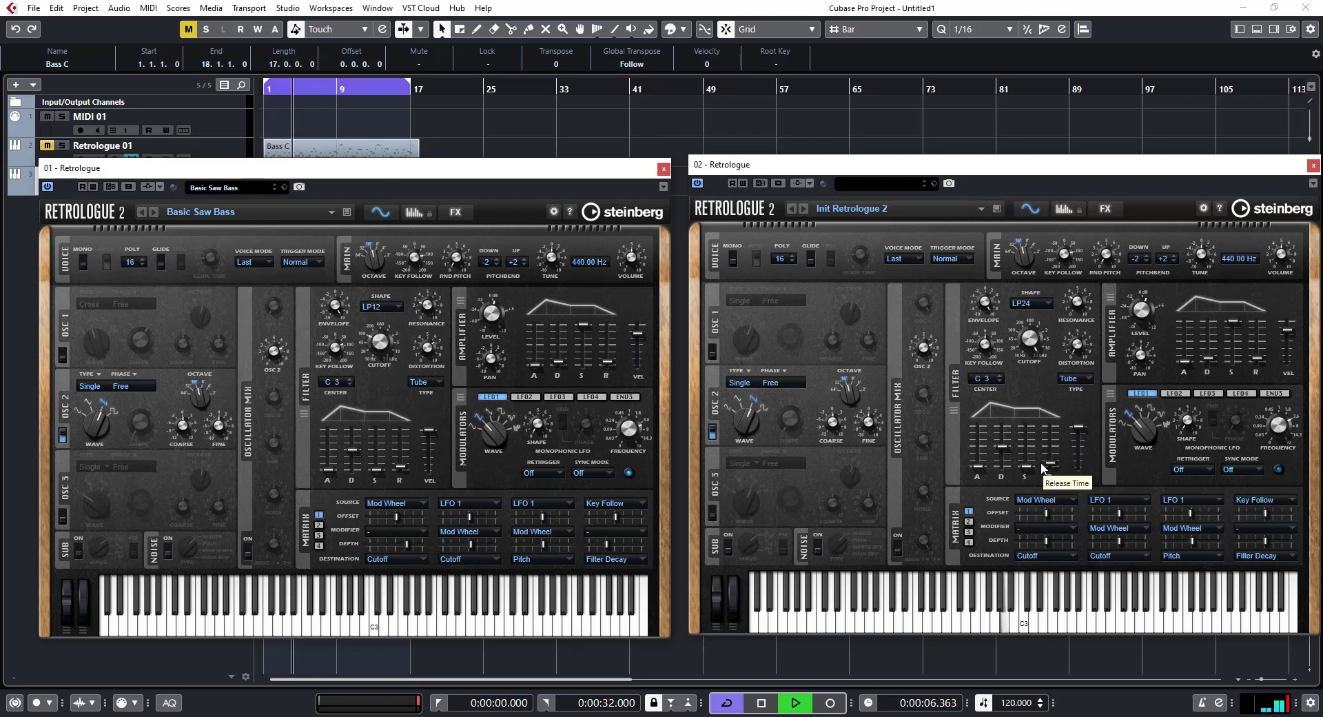
mouse_move(1024, 444)
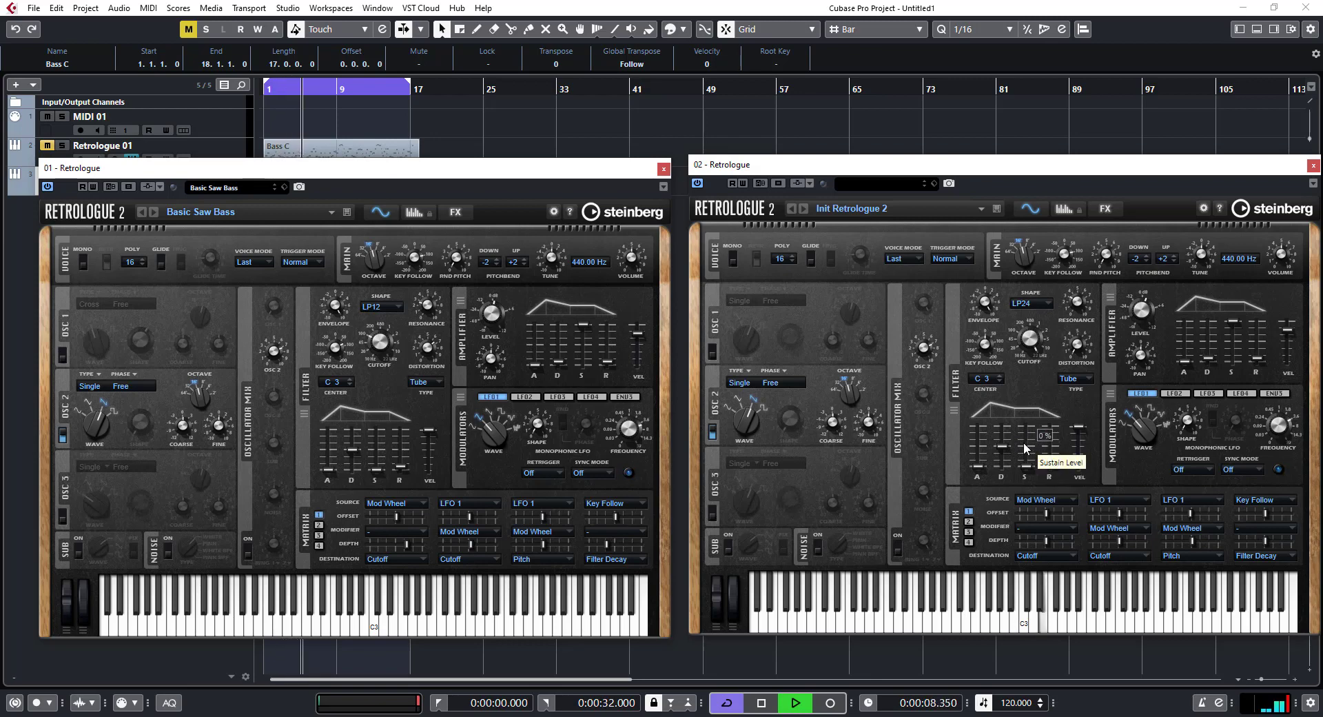
Compare both synths during loop playback by soloing and unsoloing the Retrologue 01 track, and stop playback.
key("space")
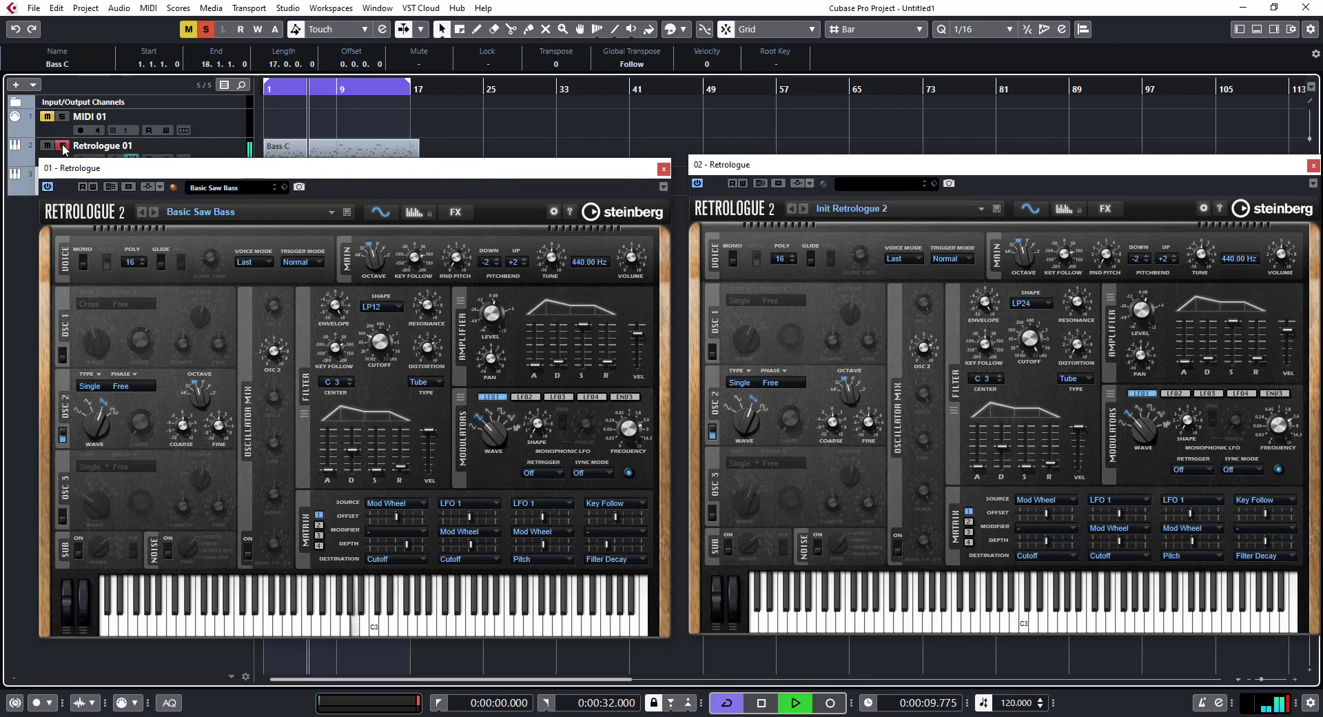
left_click(63, 145)
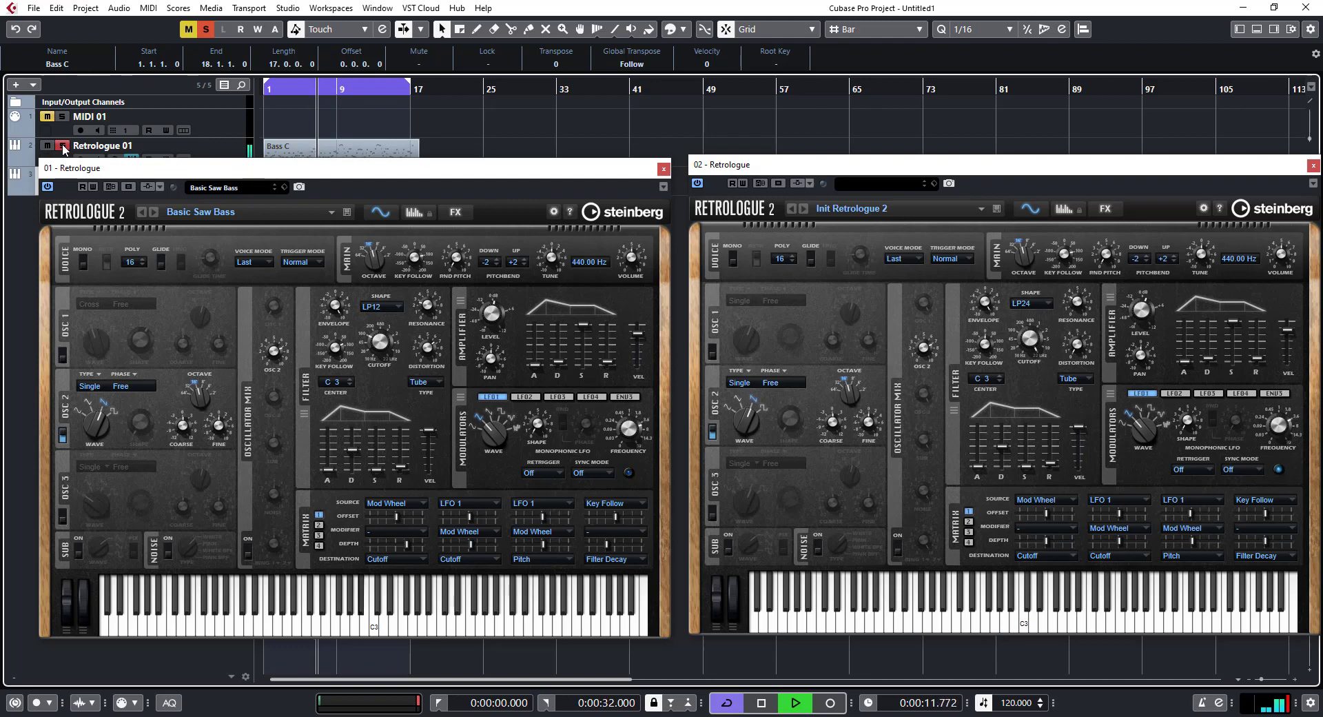
left_click(63, 145)
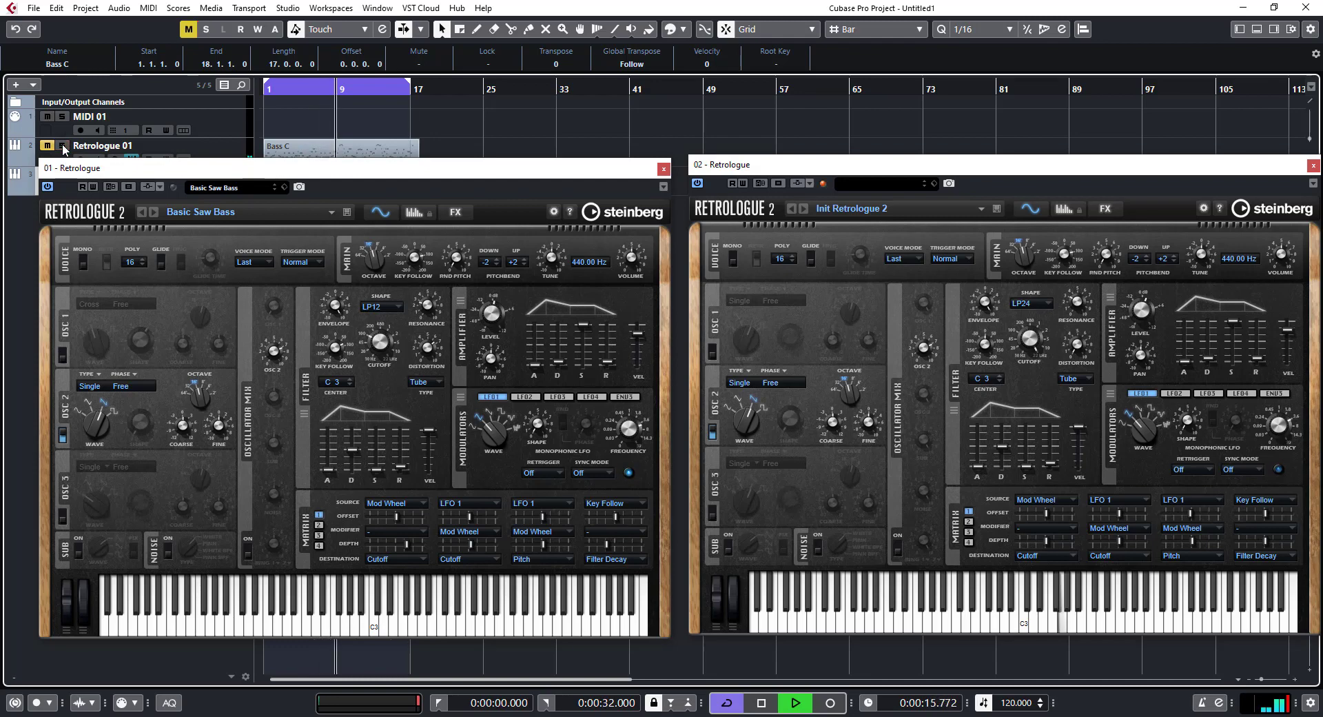
key("space")
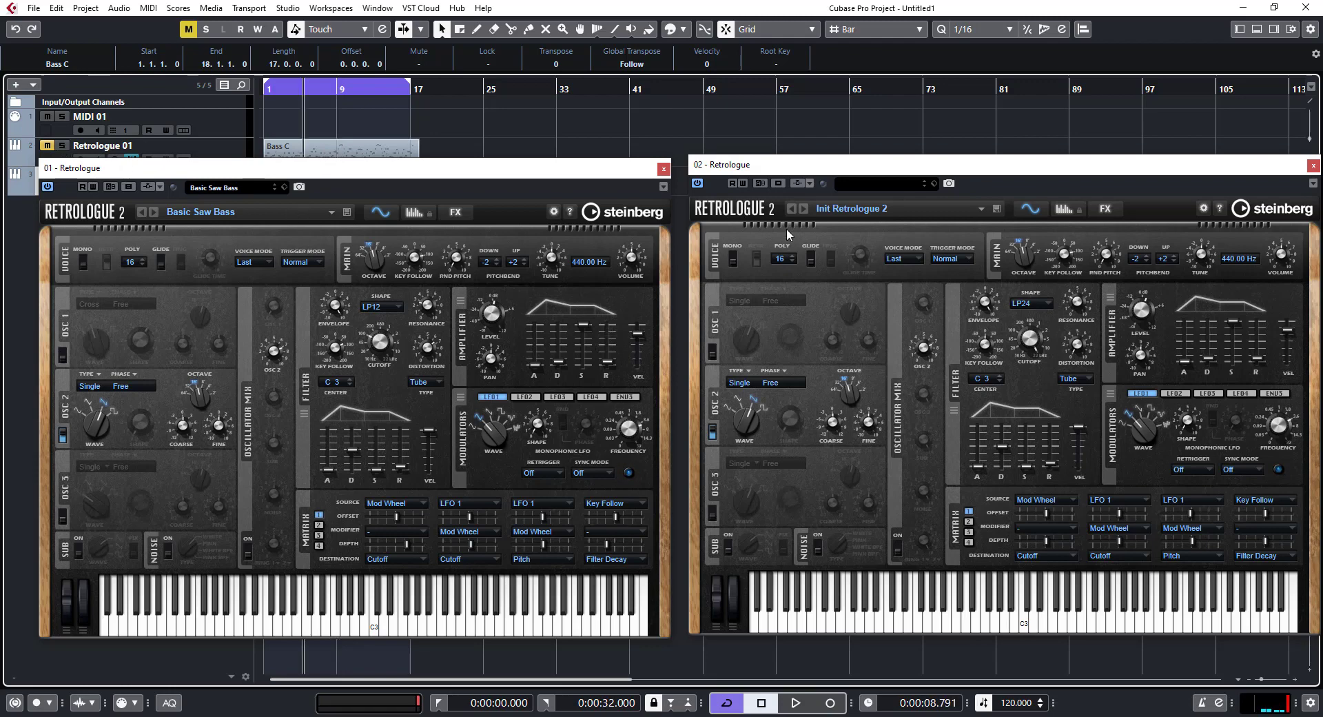
Adjust the second Retrologue's filter cutoff, random pitch and filter envelope amount while the loop plays, and stop playback.
key("space")
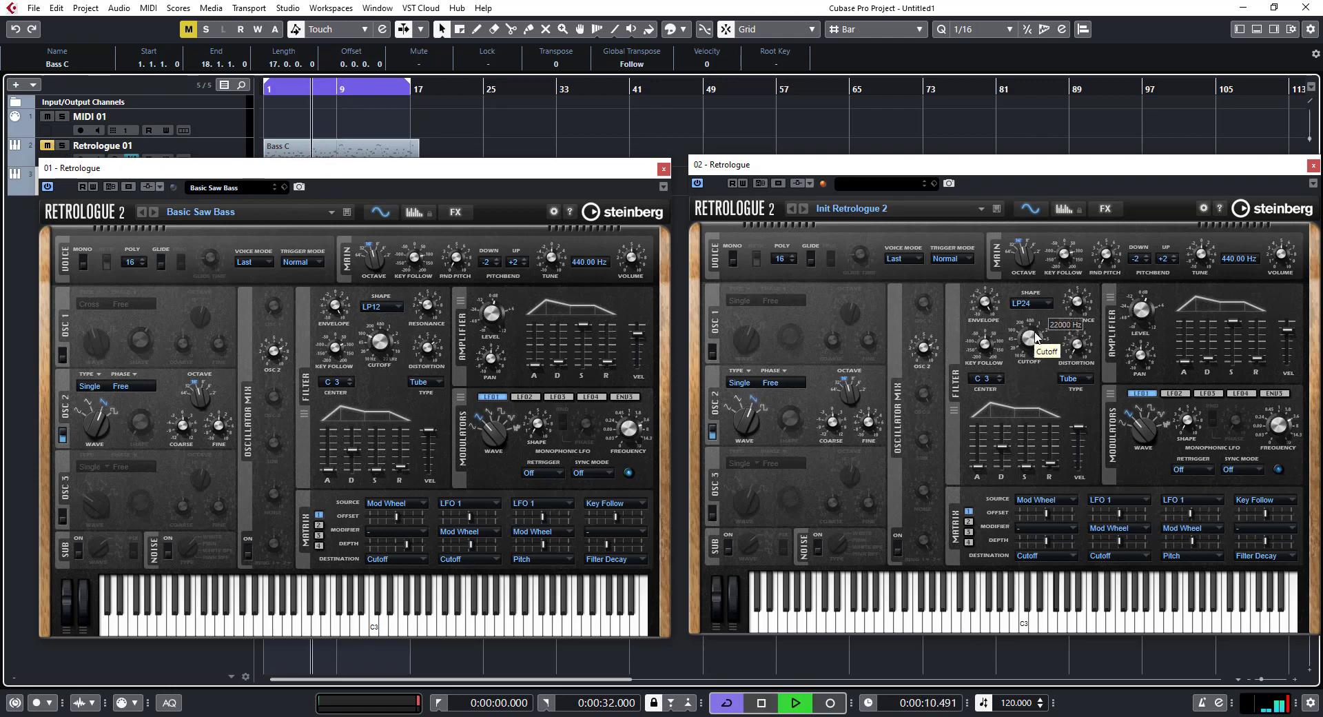
left_click_drag(1036, 336, 1018, 407)
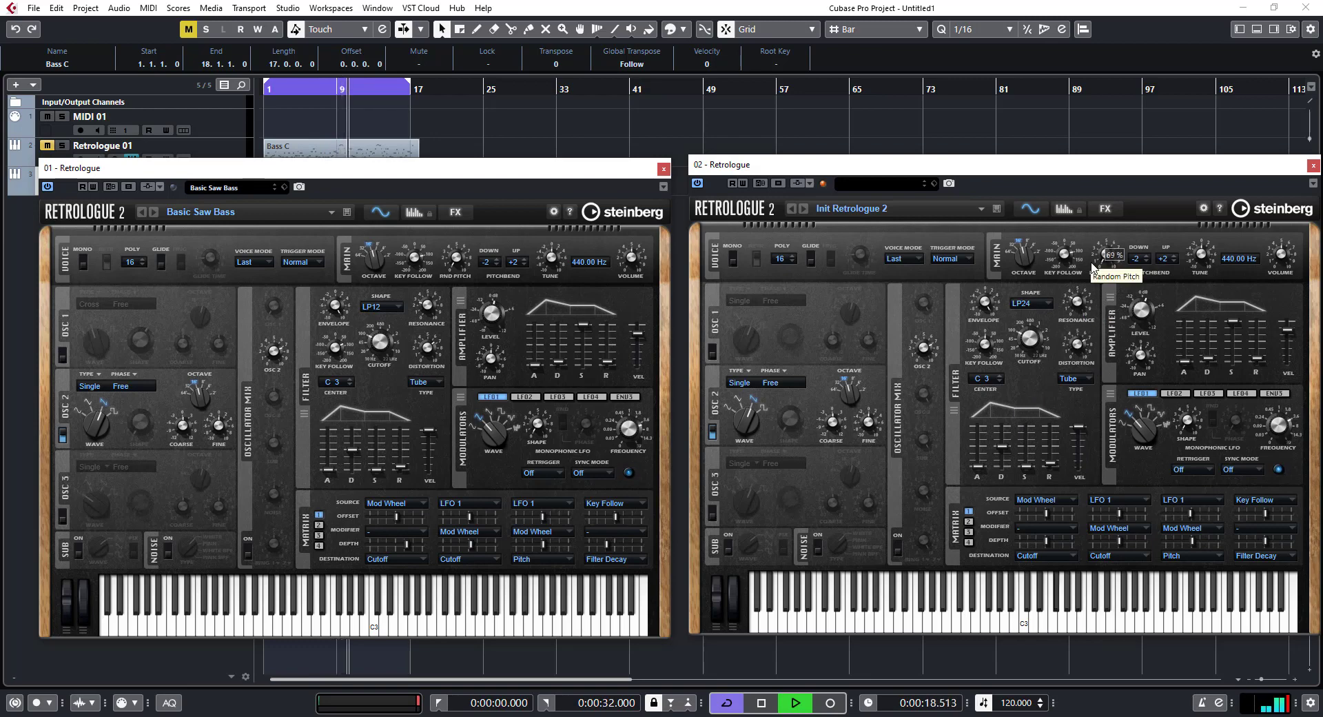
left_click_drag(1093, 269, 1095, 273)
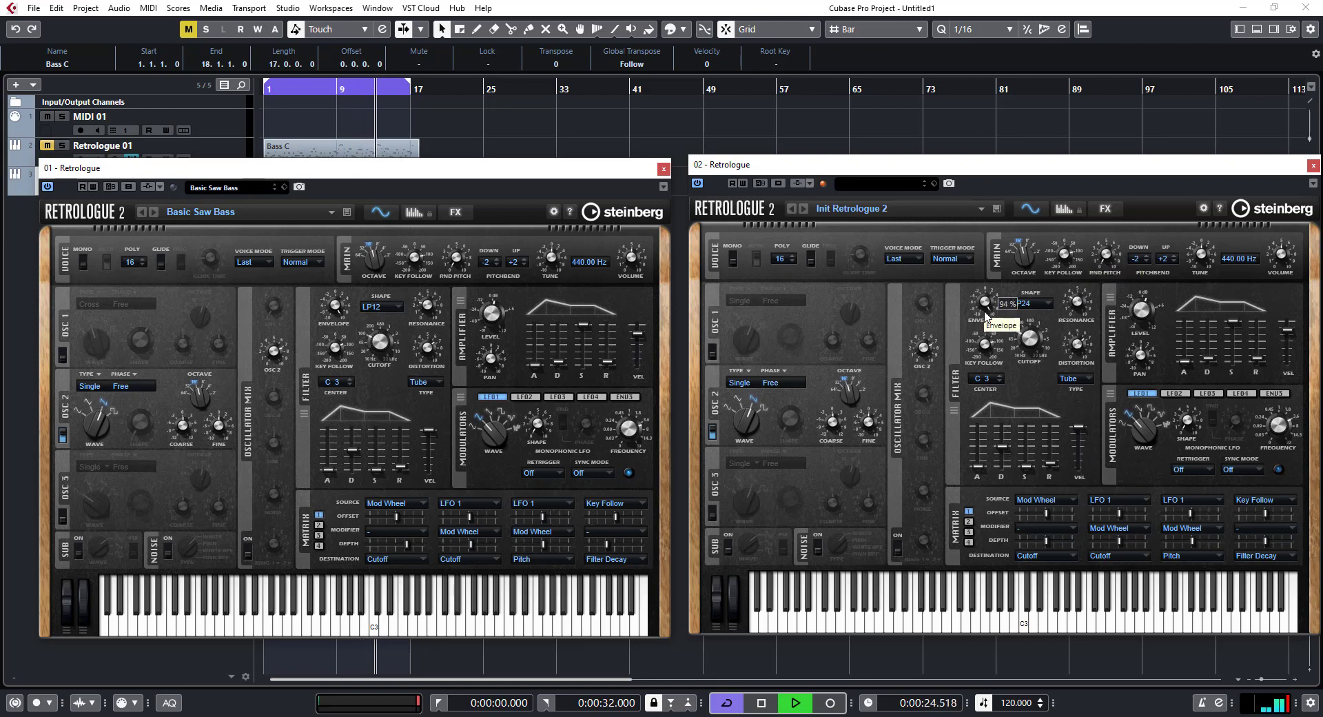
left_click_drag(985, 315, 988, 319)
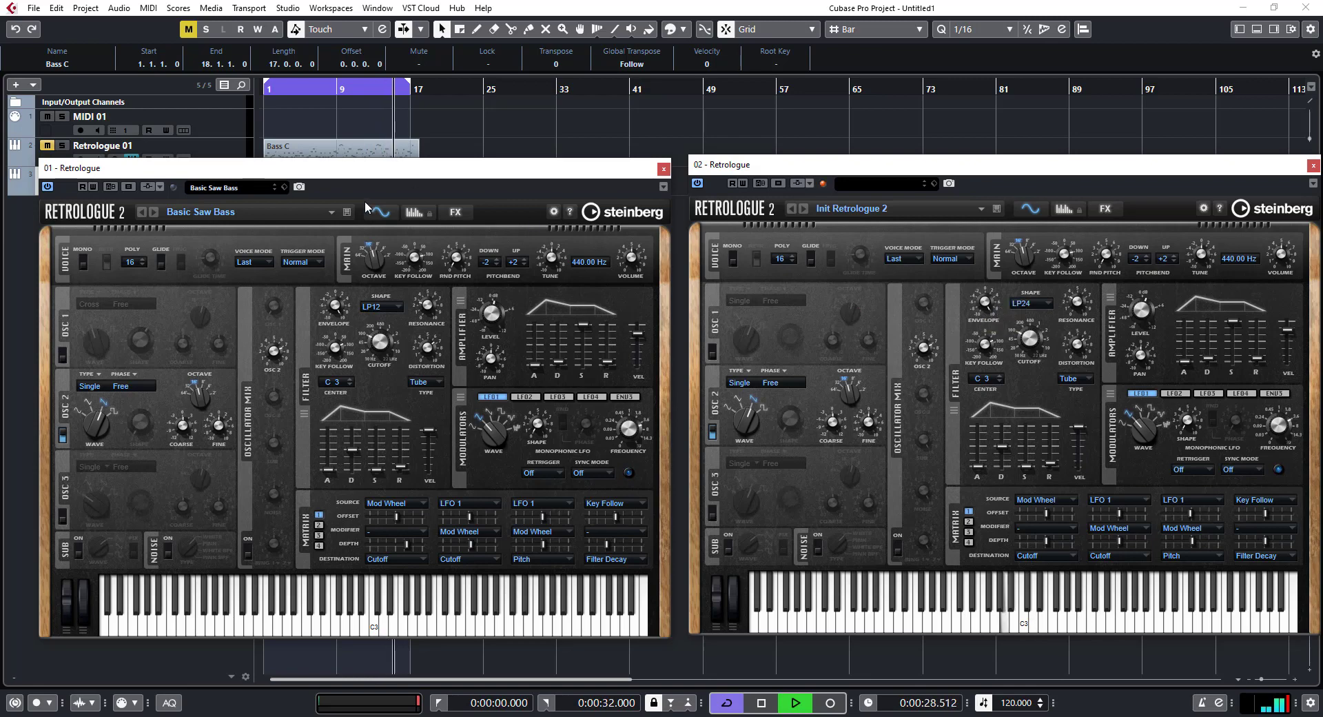
key("space")
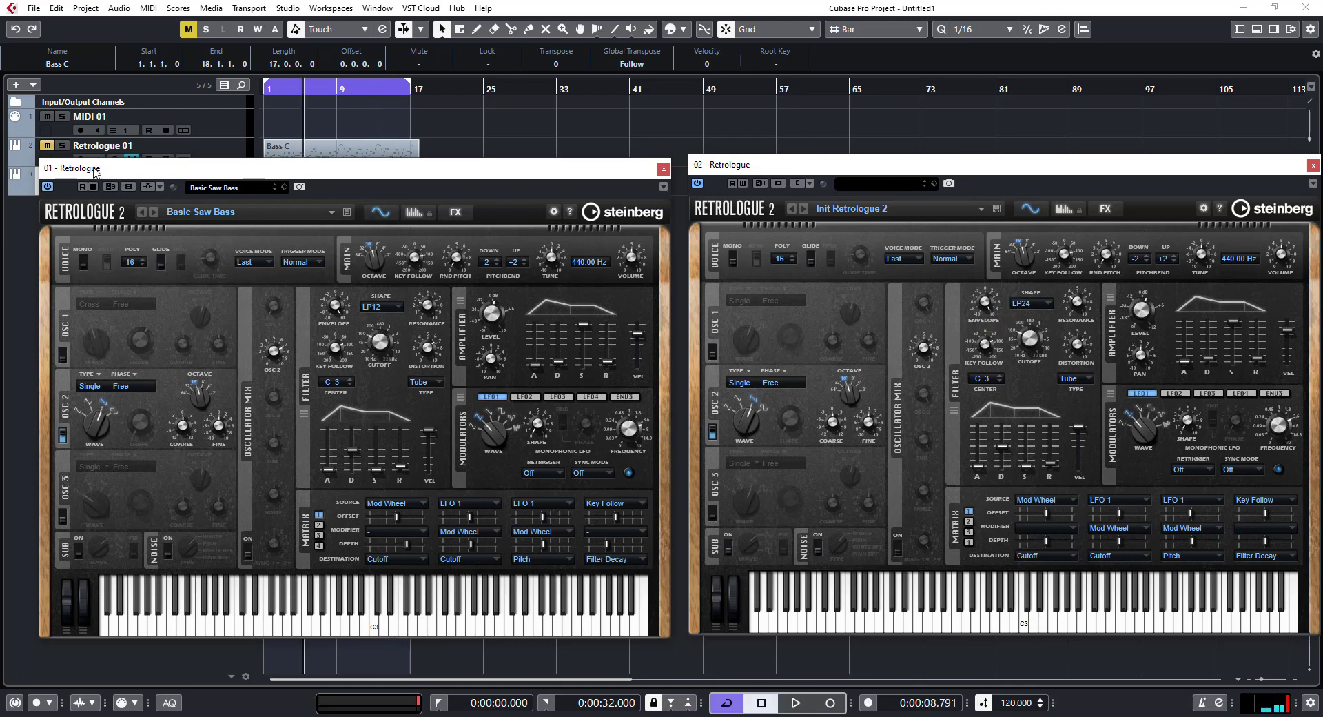
Toggle solo on the Retrologue 01 track and replay the bass line to check the rebuilt sound against the original.
left_click(62, 145)
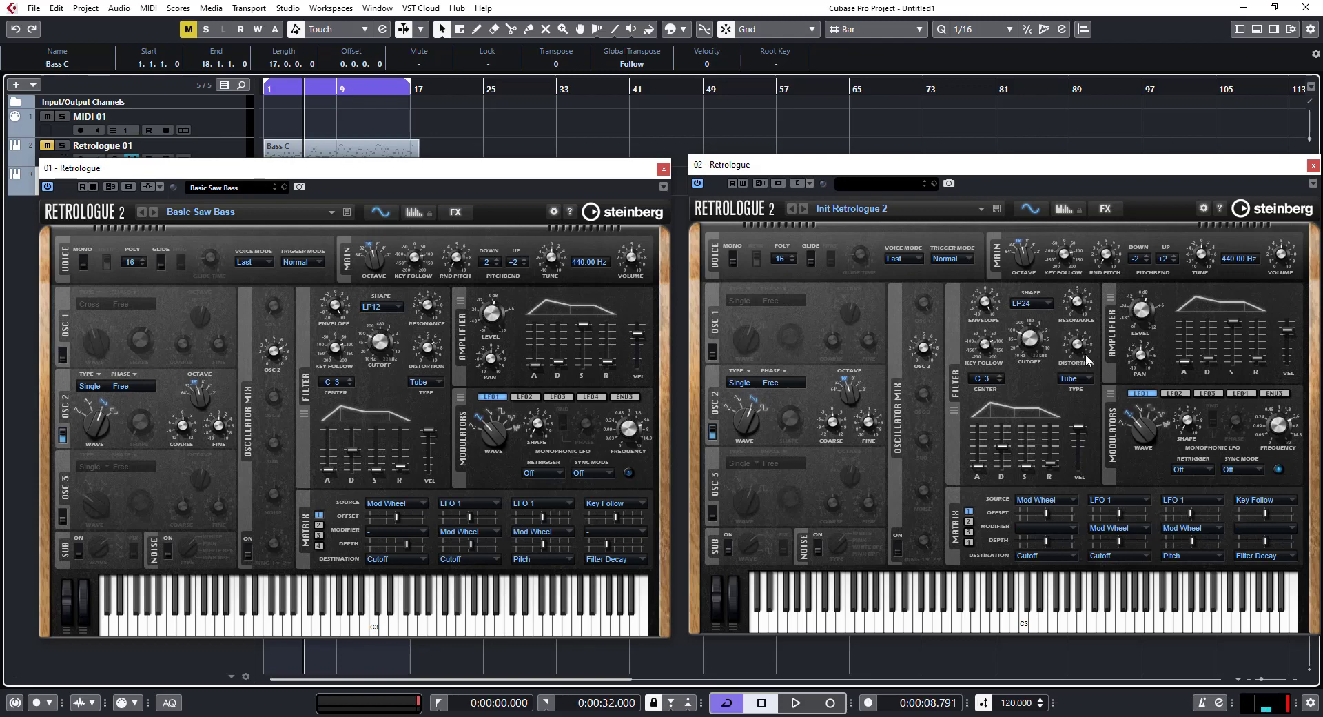
left_click(62, 146)
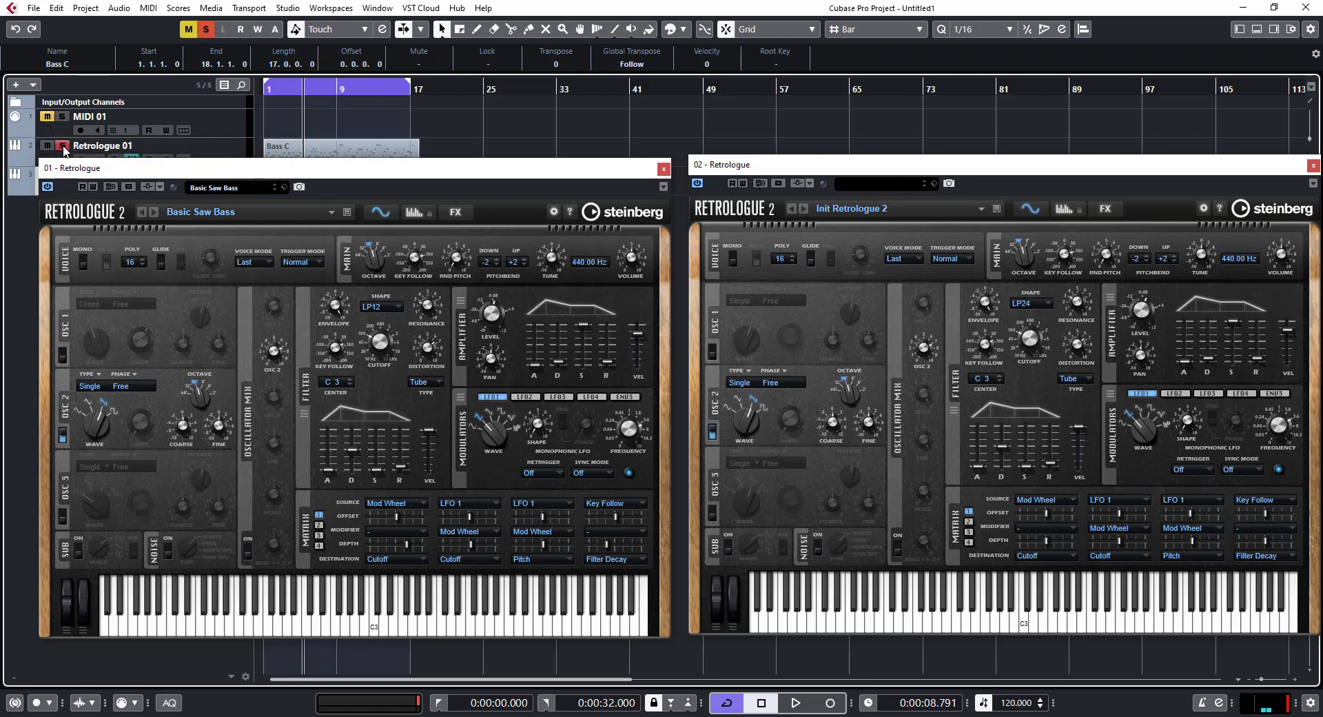
key("space")
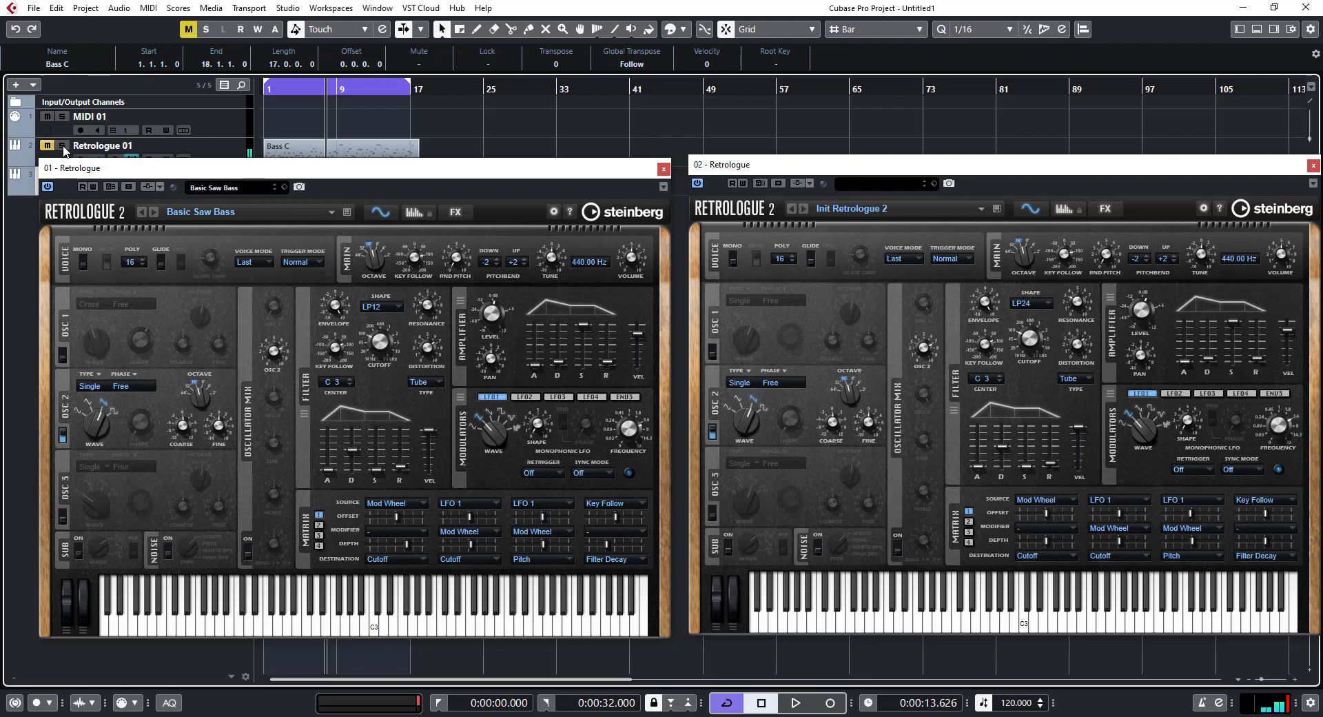
key("space")
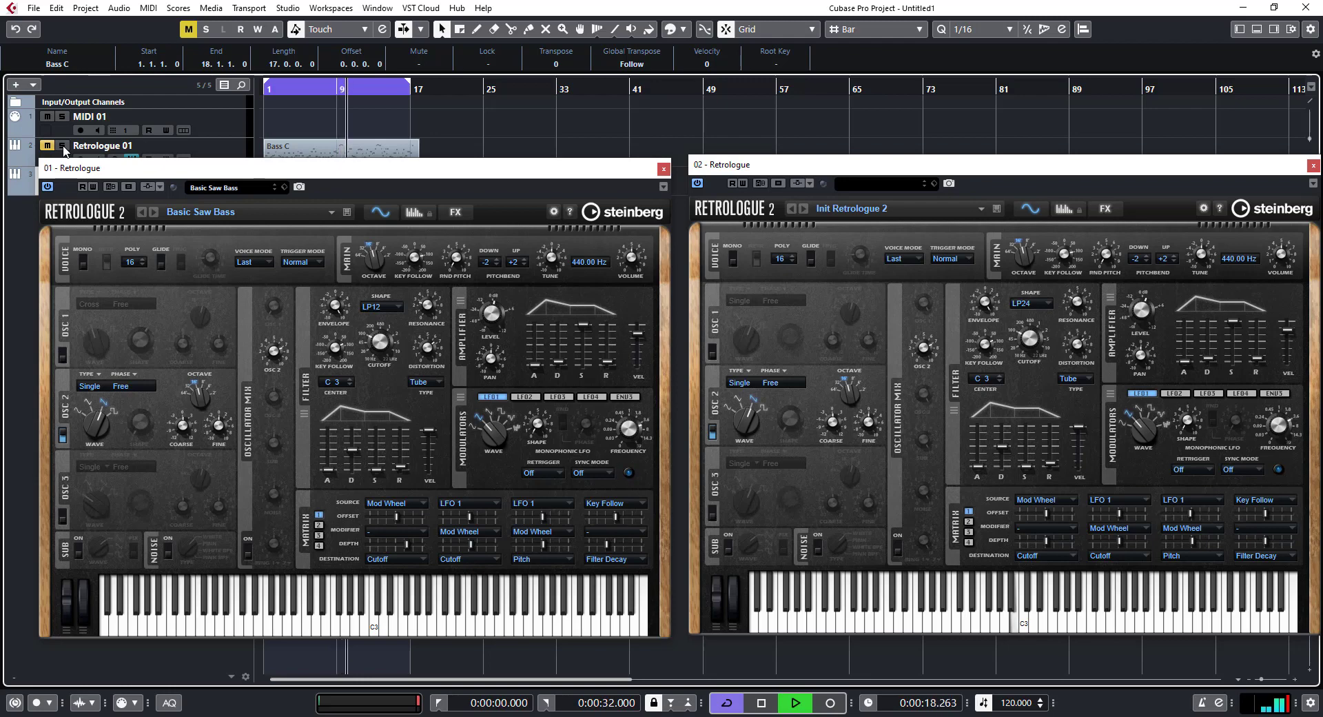
key("space")
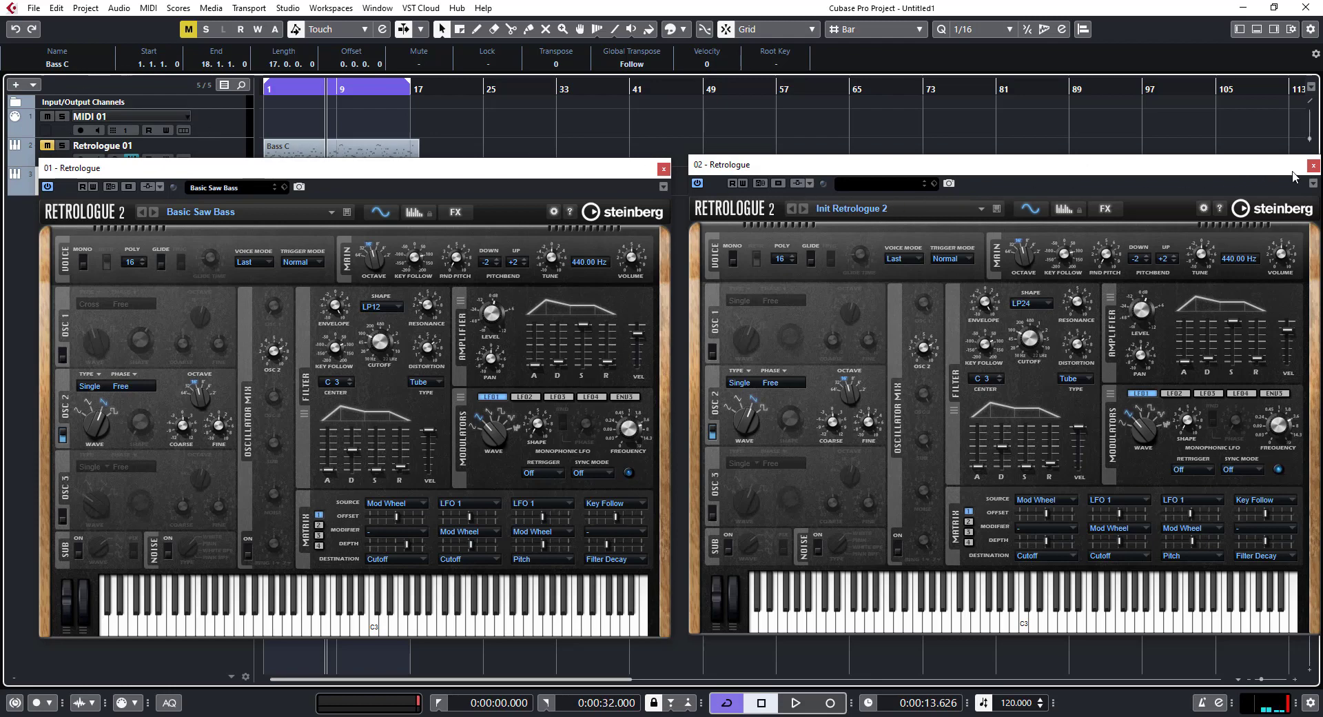
left_click(882, 179)
left_click(883, 182)
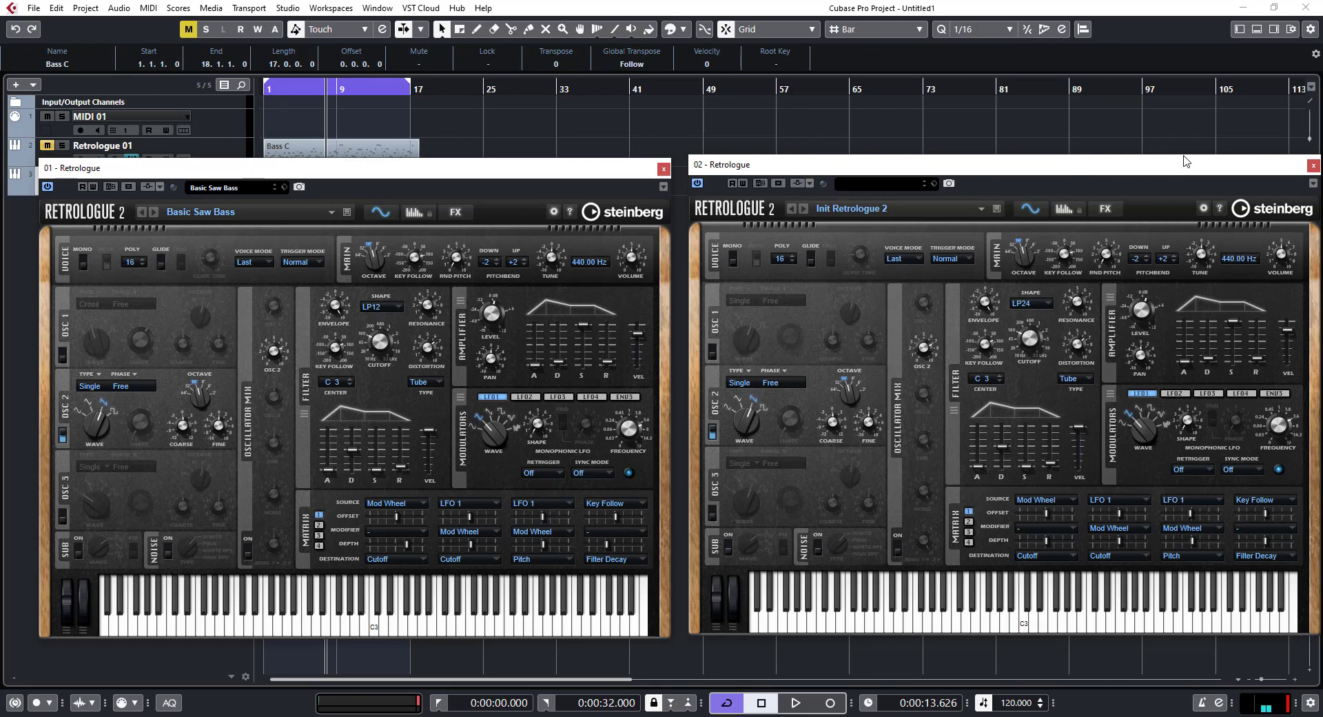
Close the editor window of the original Retrologue and move the second Retrologue's window toward the centre of the project.
left_click_drag(1147, 173, 1136, 181)
left_click(664, 171)
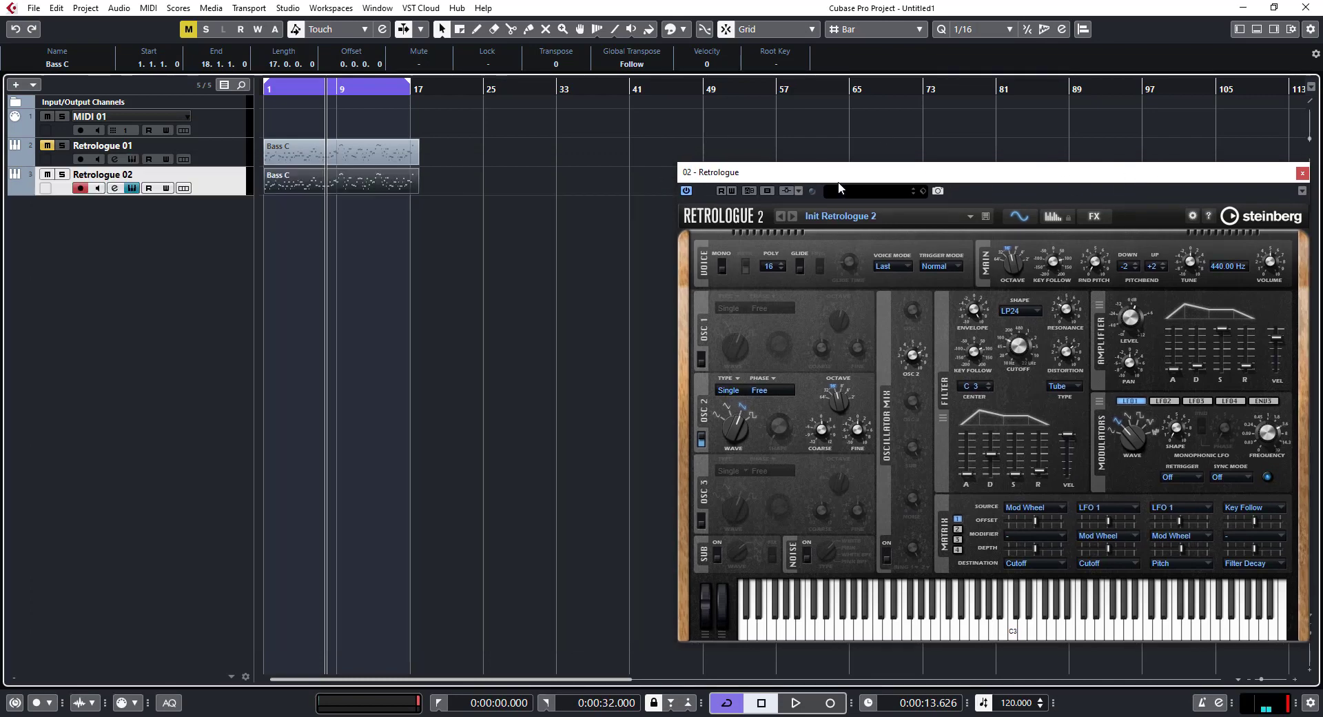
left_click_drag(837, 181, 658, 146)
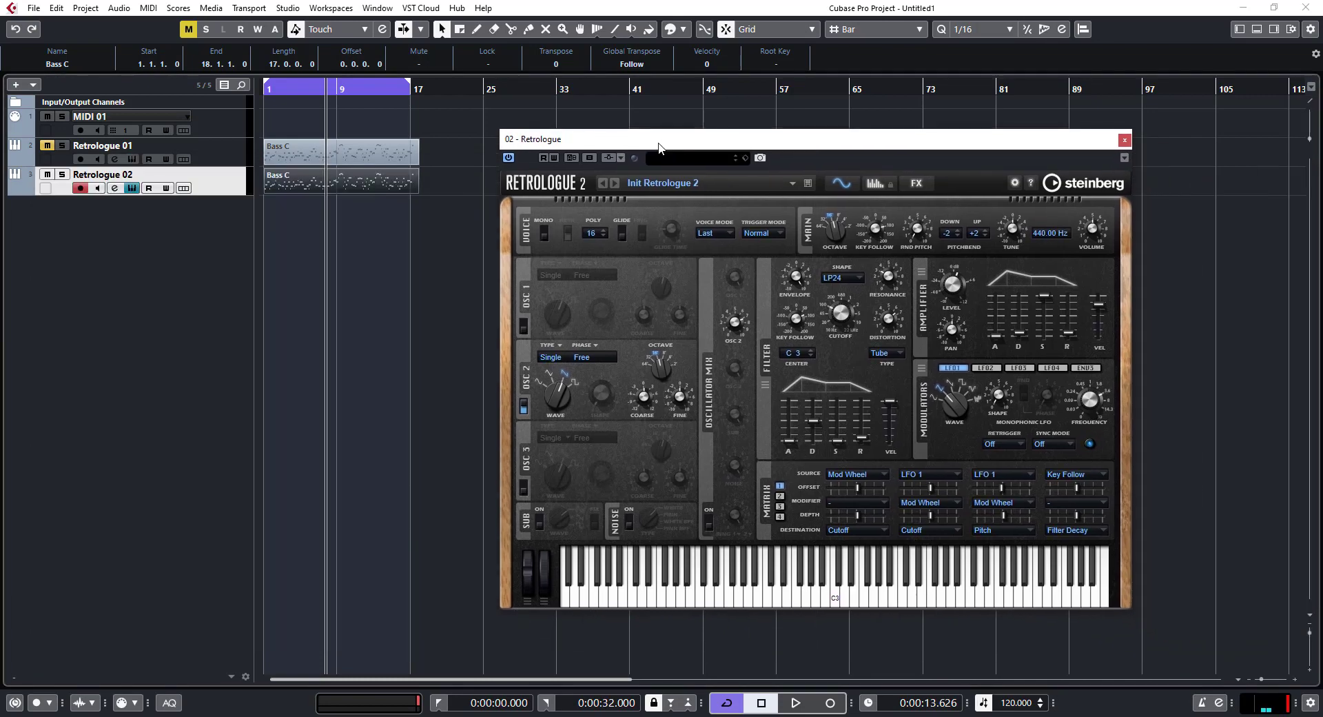
Reload the Retrologue instrument on the Retrologue 02 track, discarding all changes, to start from a fresh patch.
left_click(1239, 29)
left_click(64, 239)
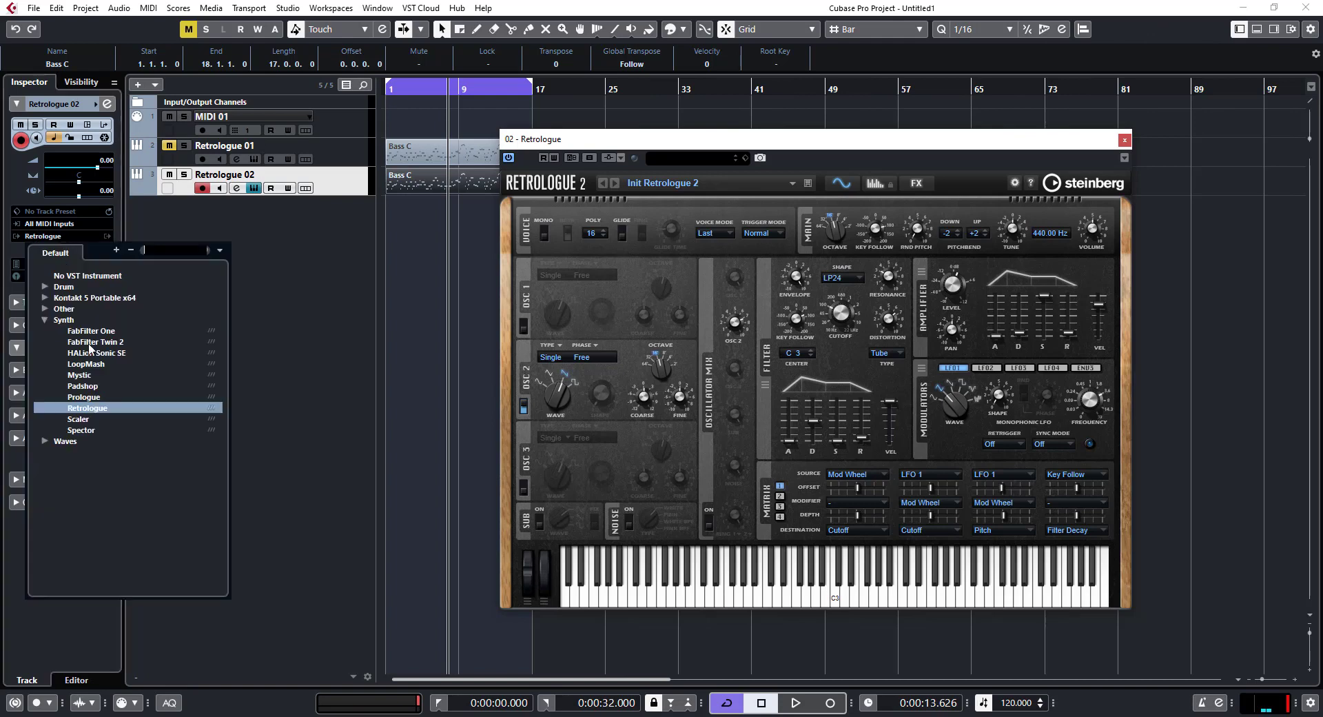
left_click(90, 409)
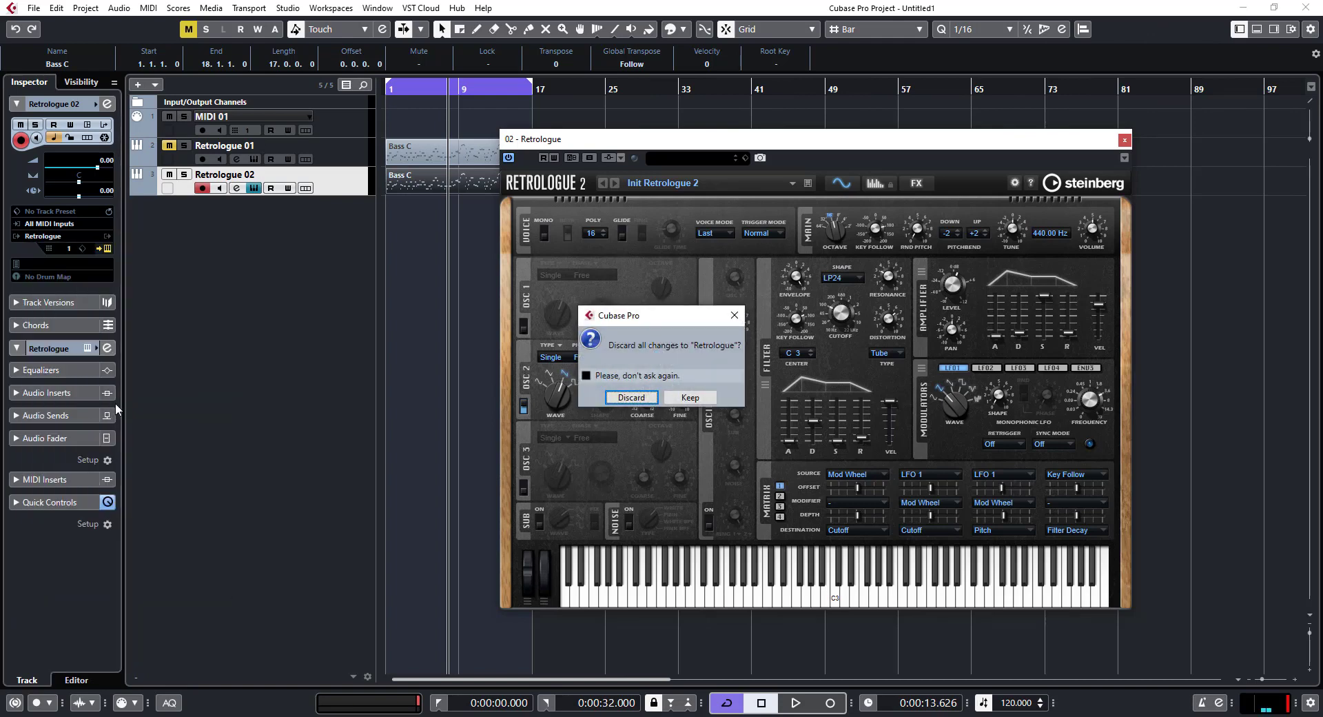
left_click(631, 398)
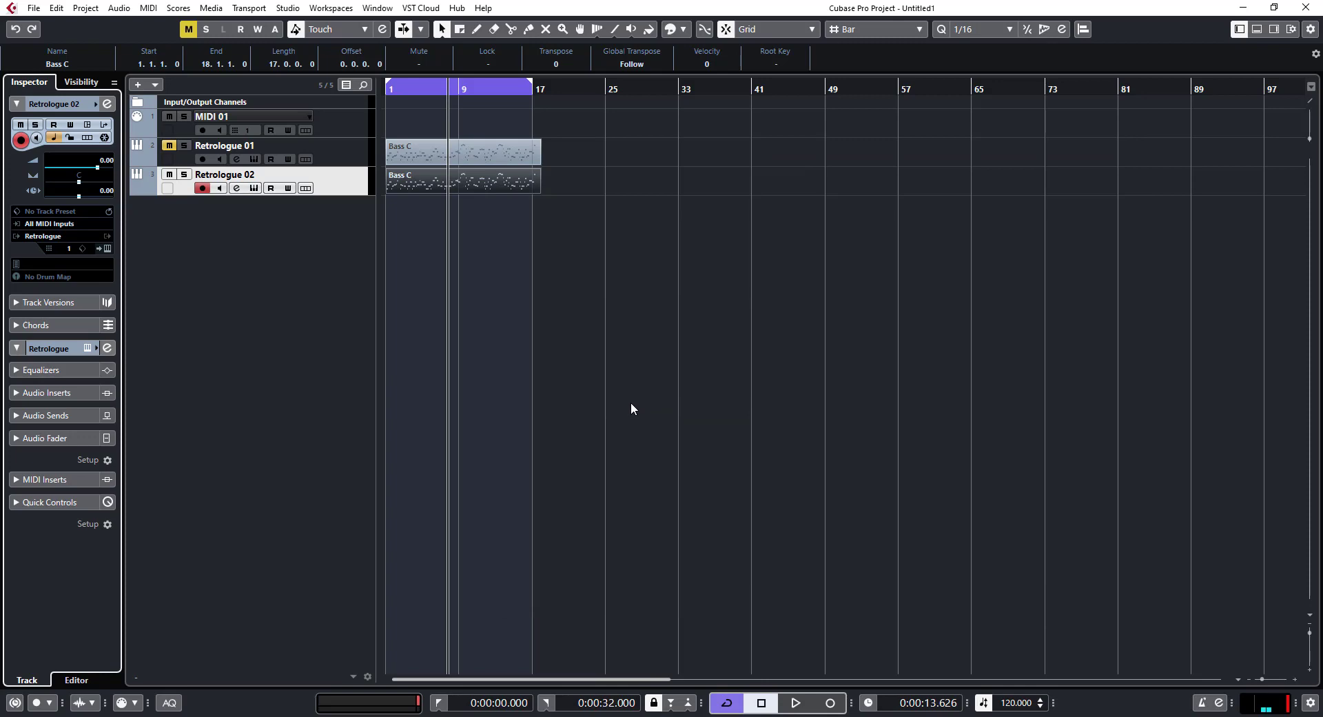
Open the editor of the freshly loaded Retrologue on the Retrologue 02 track, leaving the Retrologue 01 editor closed.
left_click(254, 159)
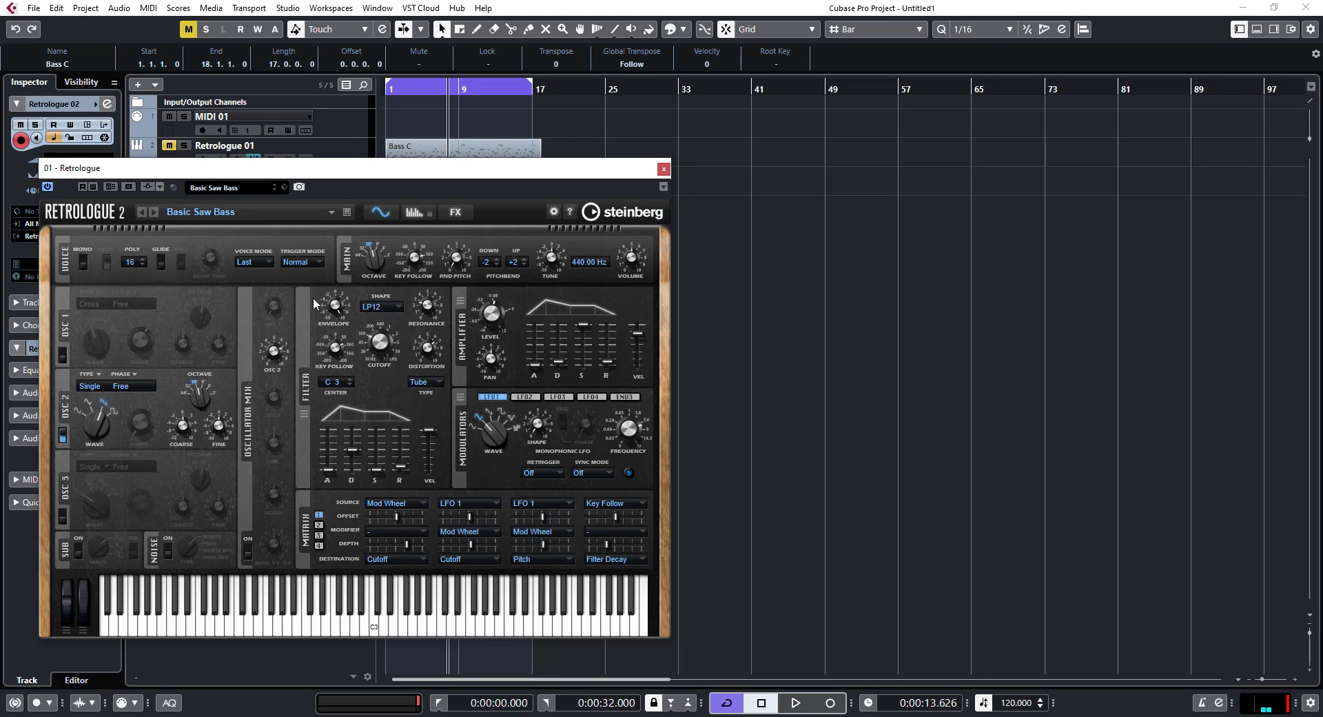
left_click(663, 169)
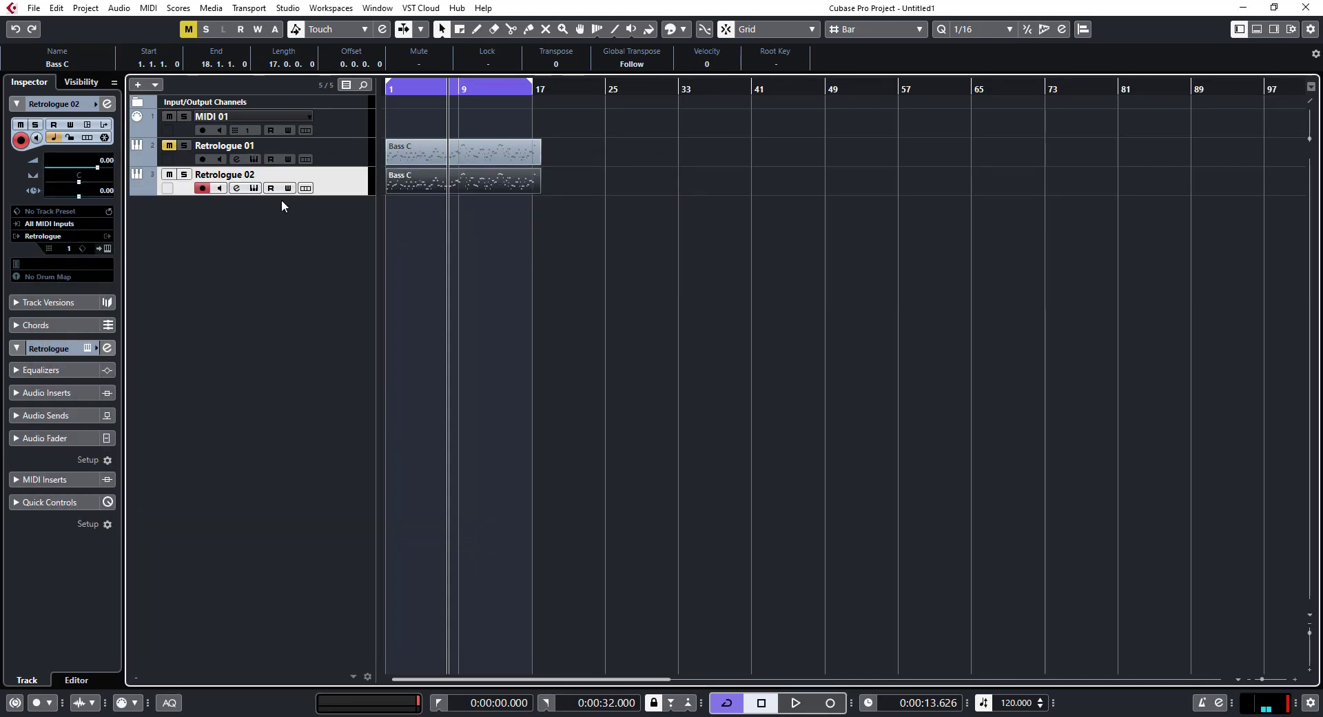
left_click(107, 248)
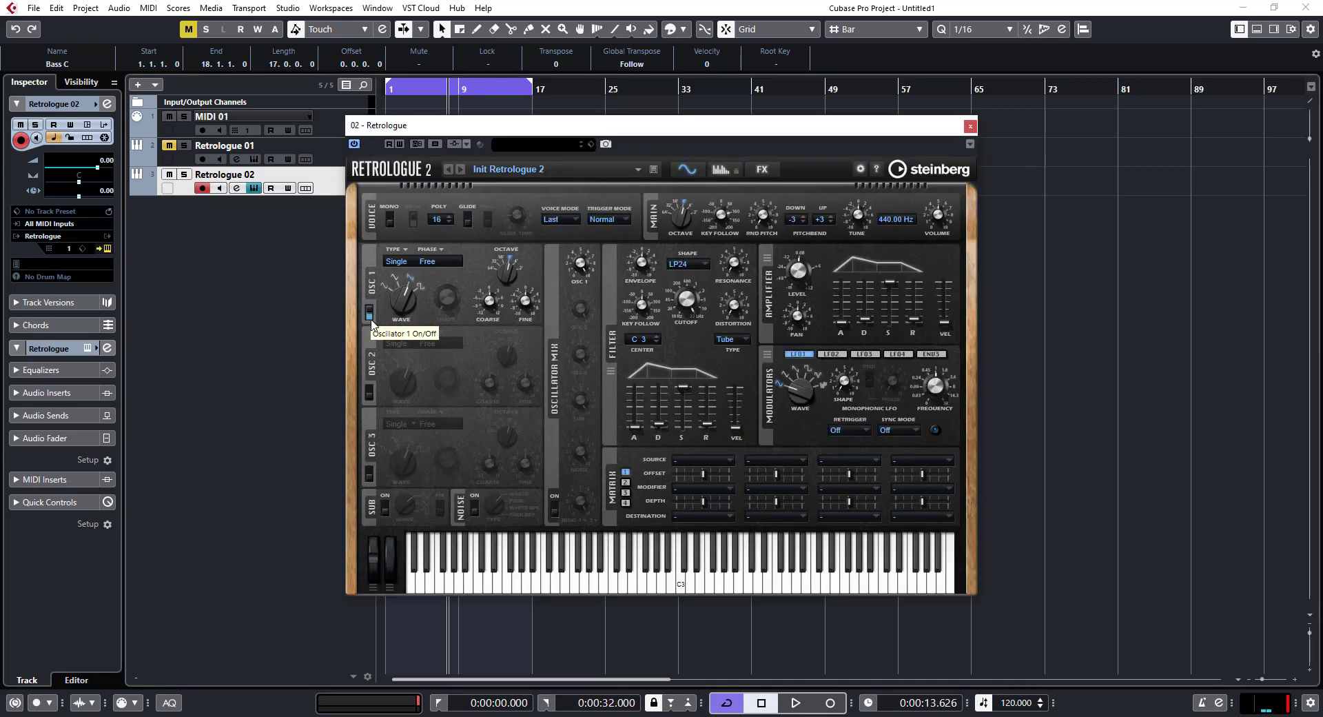
Start playback of the bass line, turn oscillator 1 off and turn oscillator 2 on.
key("space")
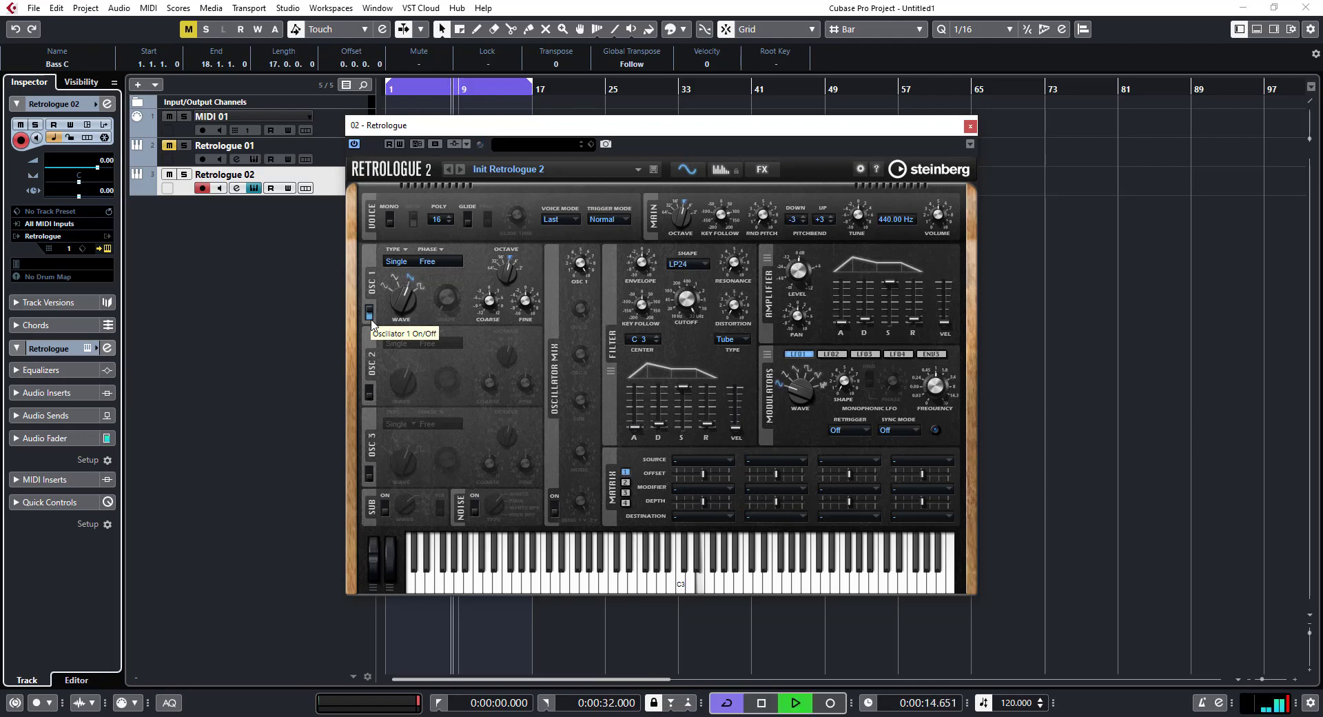
left_click(368, 315)
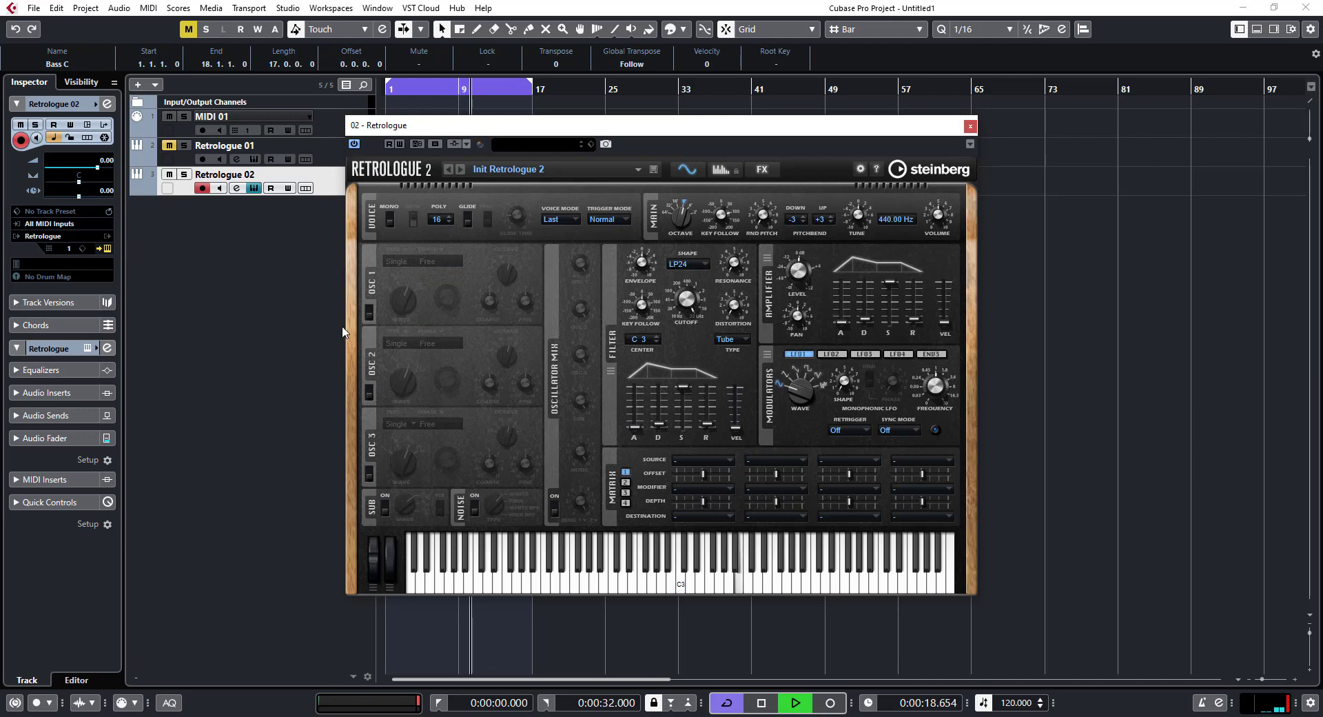
left_click(370, 391)
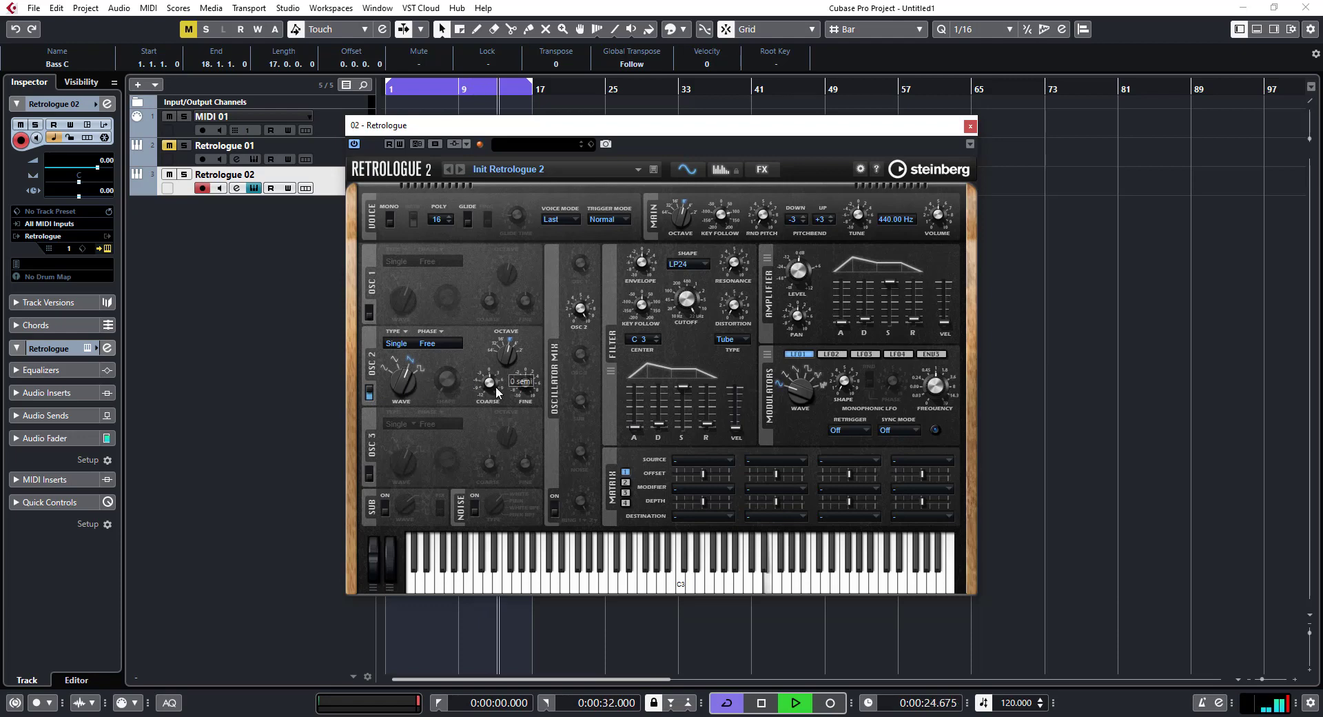
Lower oscillator 2's octave and the main octave, and set the pitchbend range to -2 down and +2 up.
left_click_drag(506, 361, 505, 368)
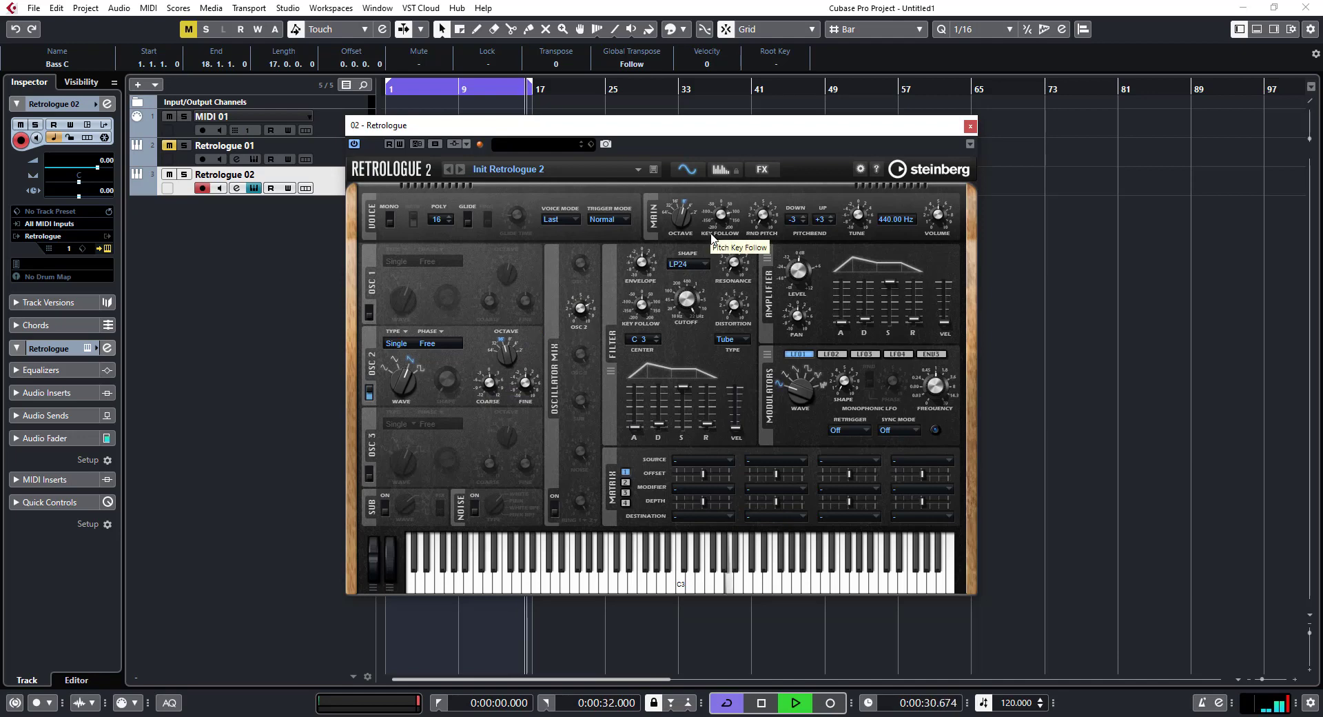
left_click_drag(675, 213, 709, 233)
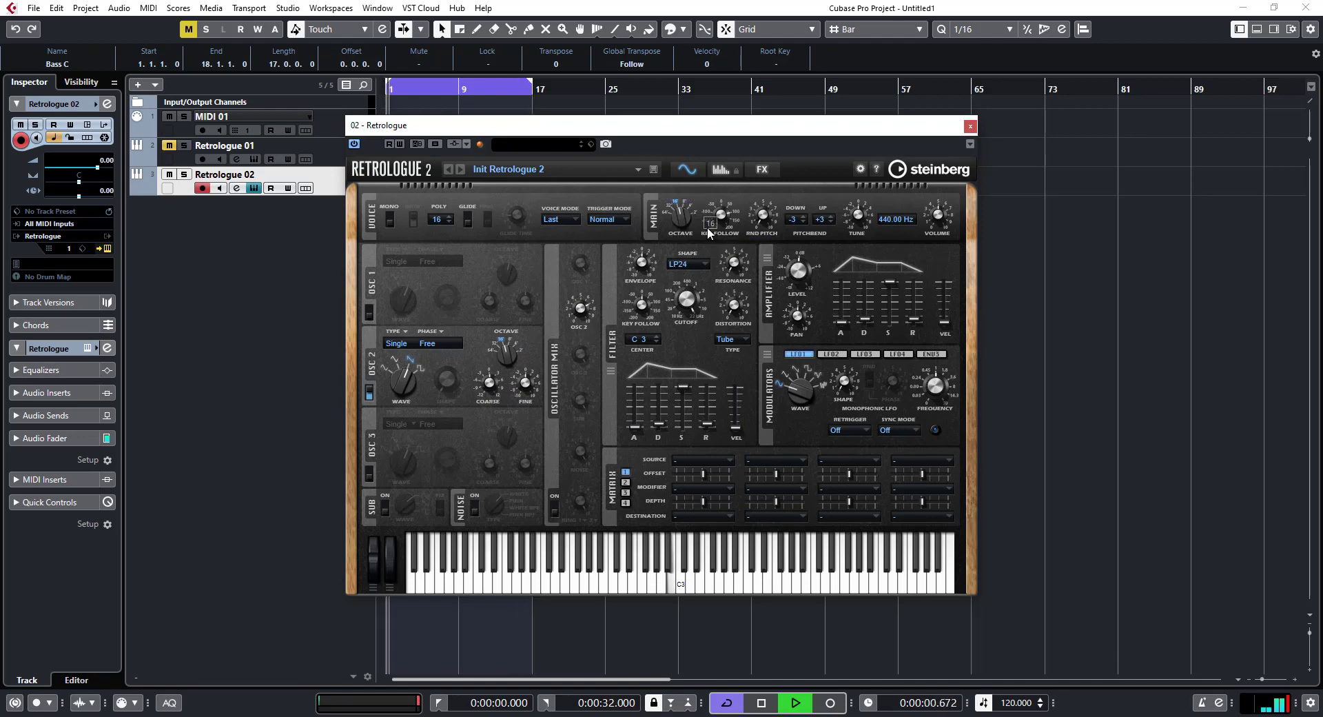
left_click(804, 216)
left_click(831, 222)
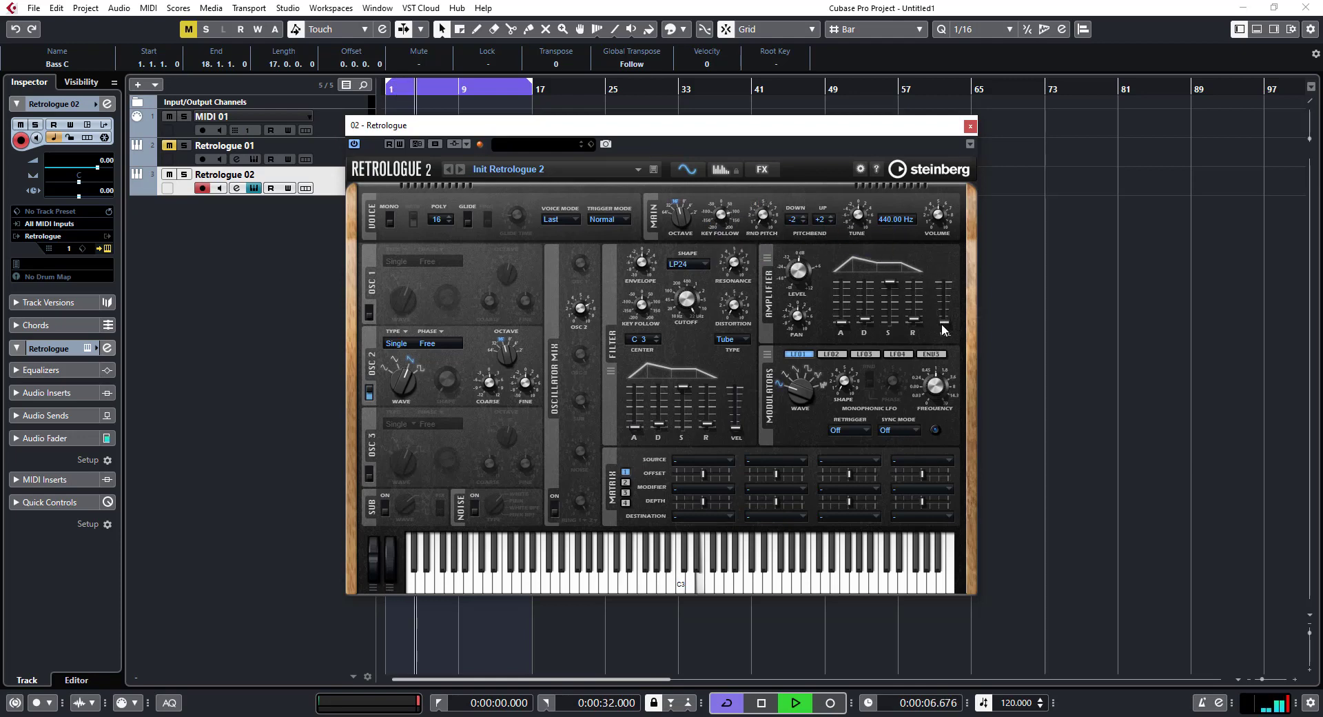
Raise the amplifier and filter envelopes' velocity amounts, lower the filter envelope's sustain to minimum and lengthen its decay.
left_click_drag(944, 322, 944, 293)
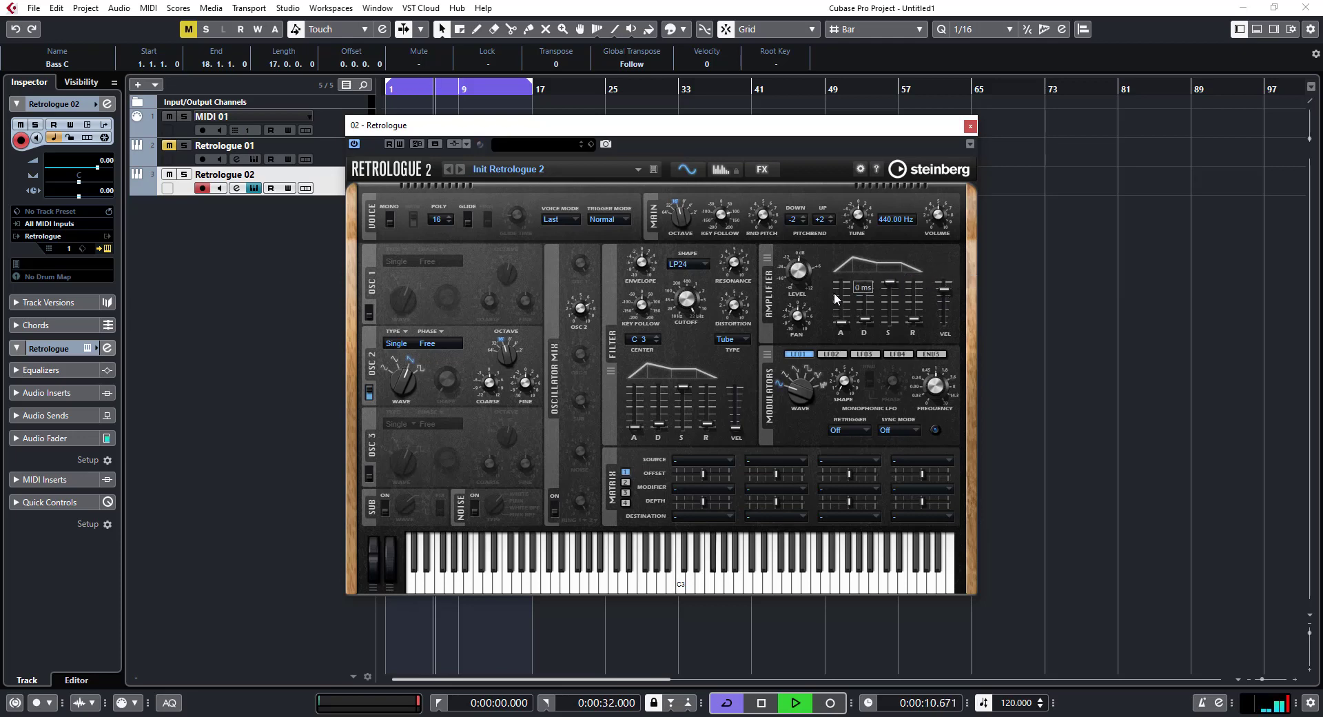
mouse_move(801, 267)
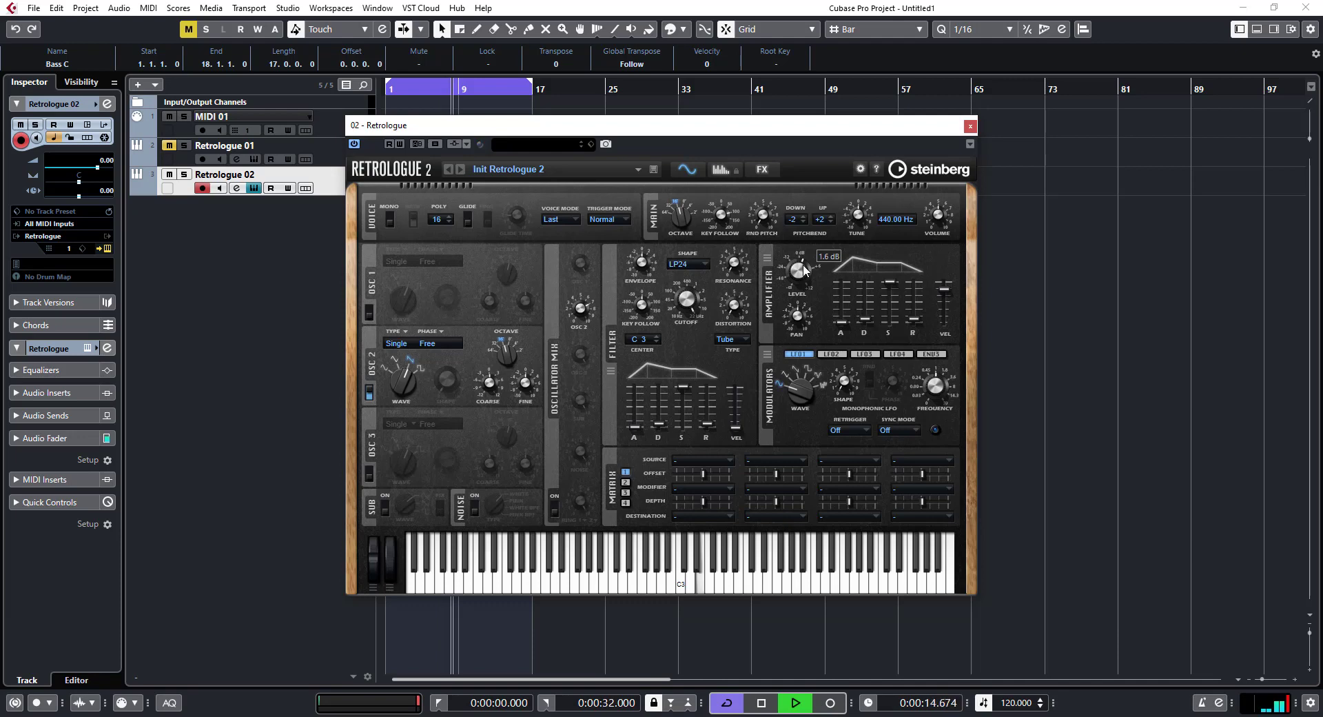
mouse_move(742, 224)
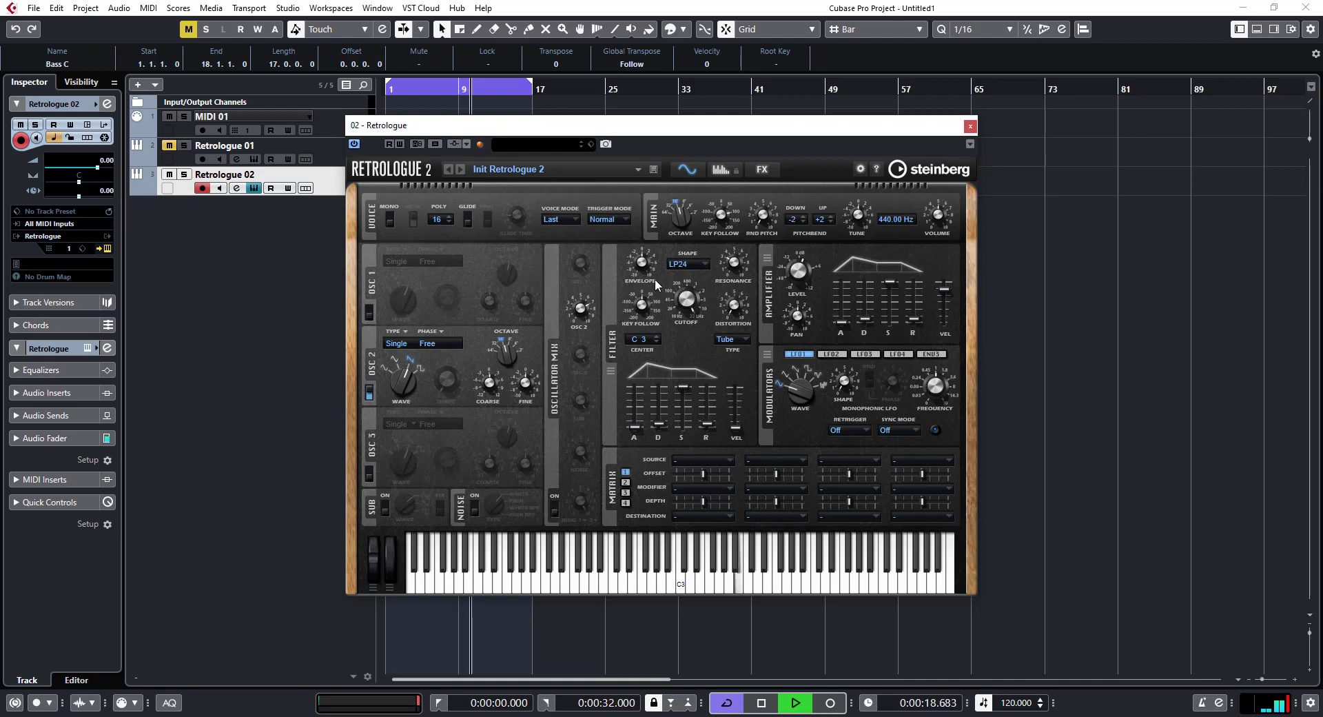
mouse_move(642, 314)
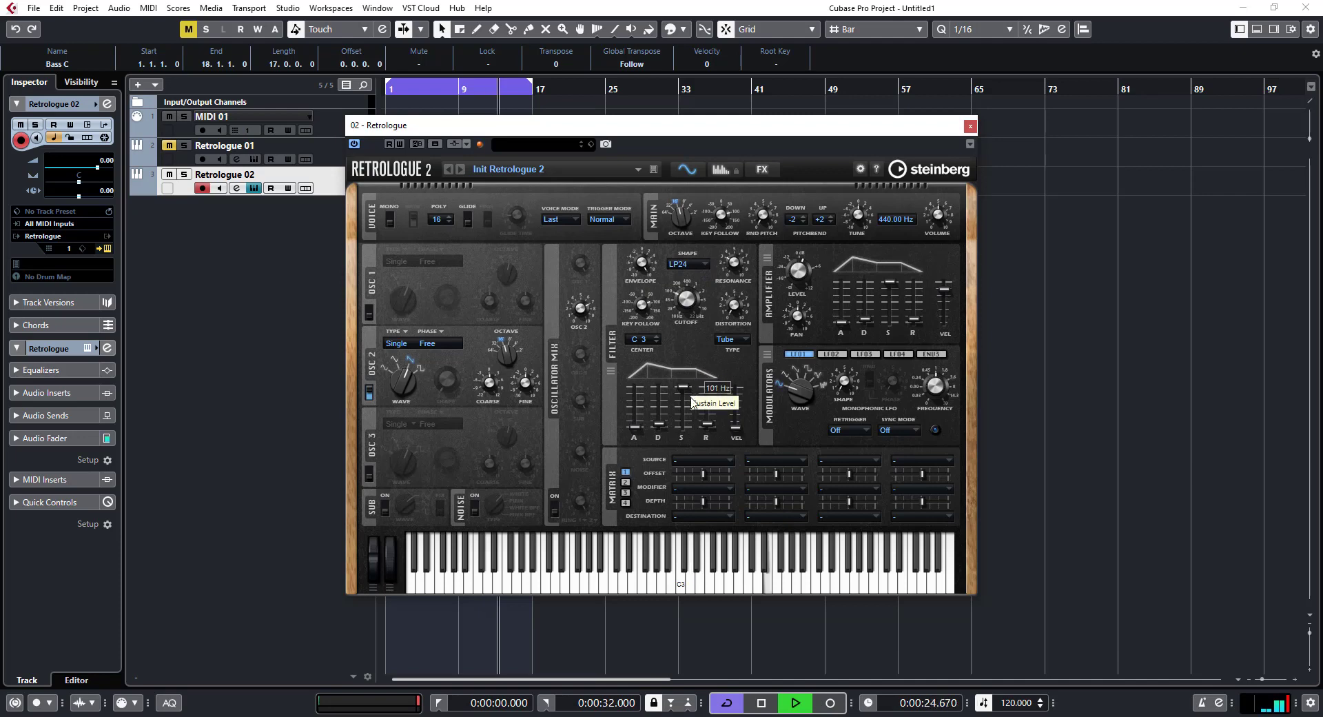
mouse_move(734, 307)
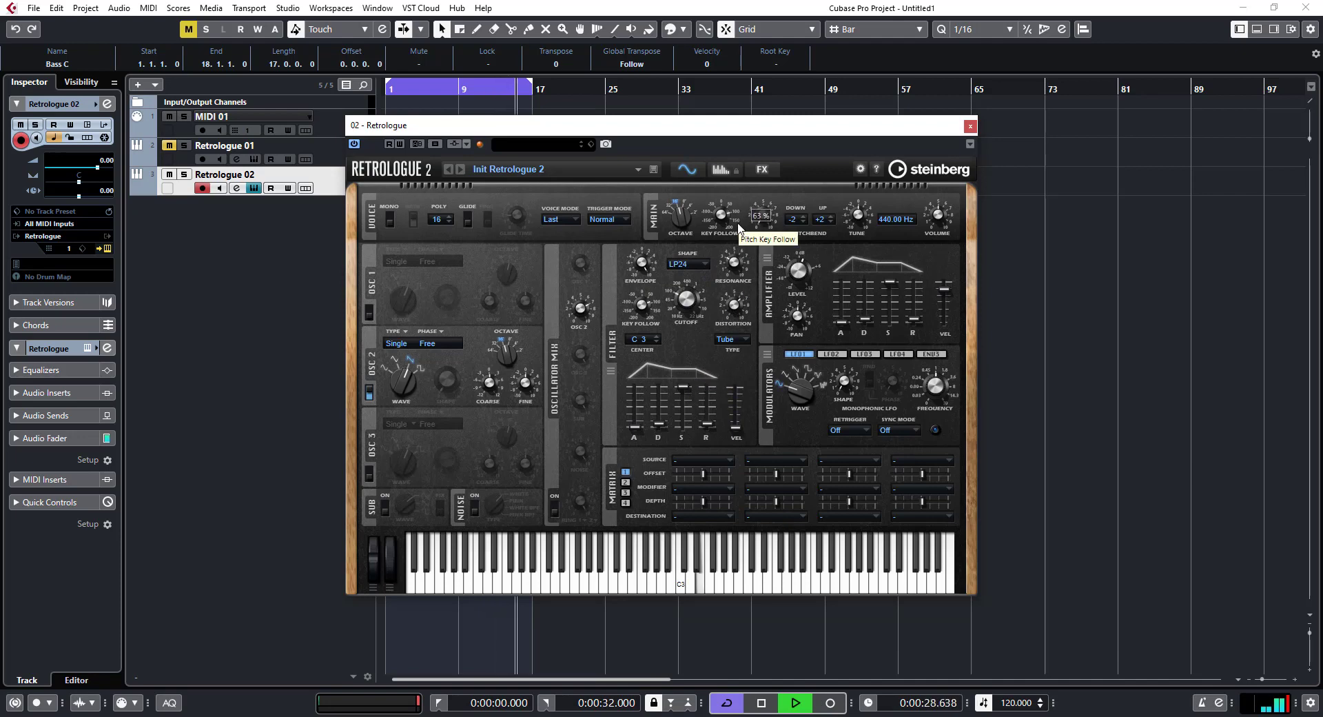
left_click_drag(732, 422, 737, 391)
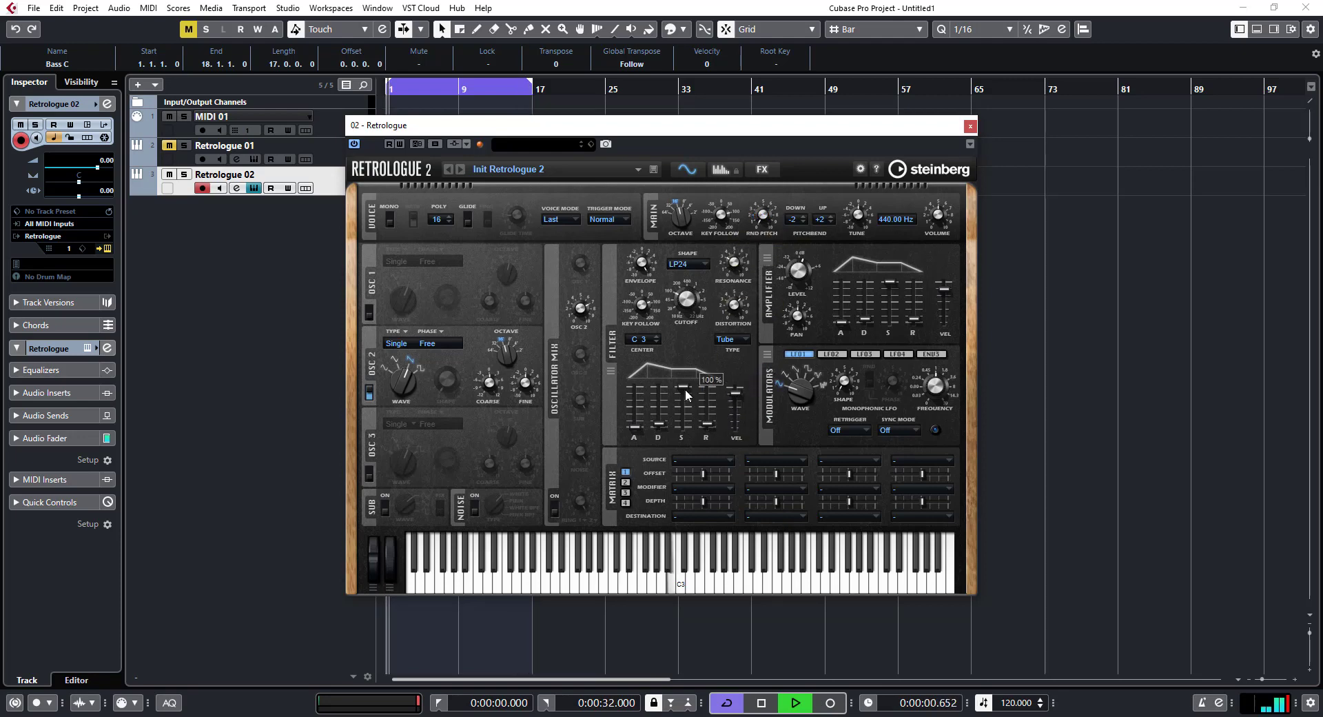
left_click_drag(658, 423, 661, 408)
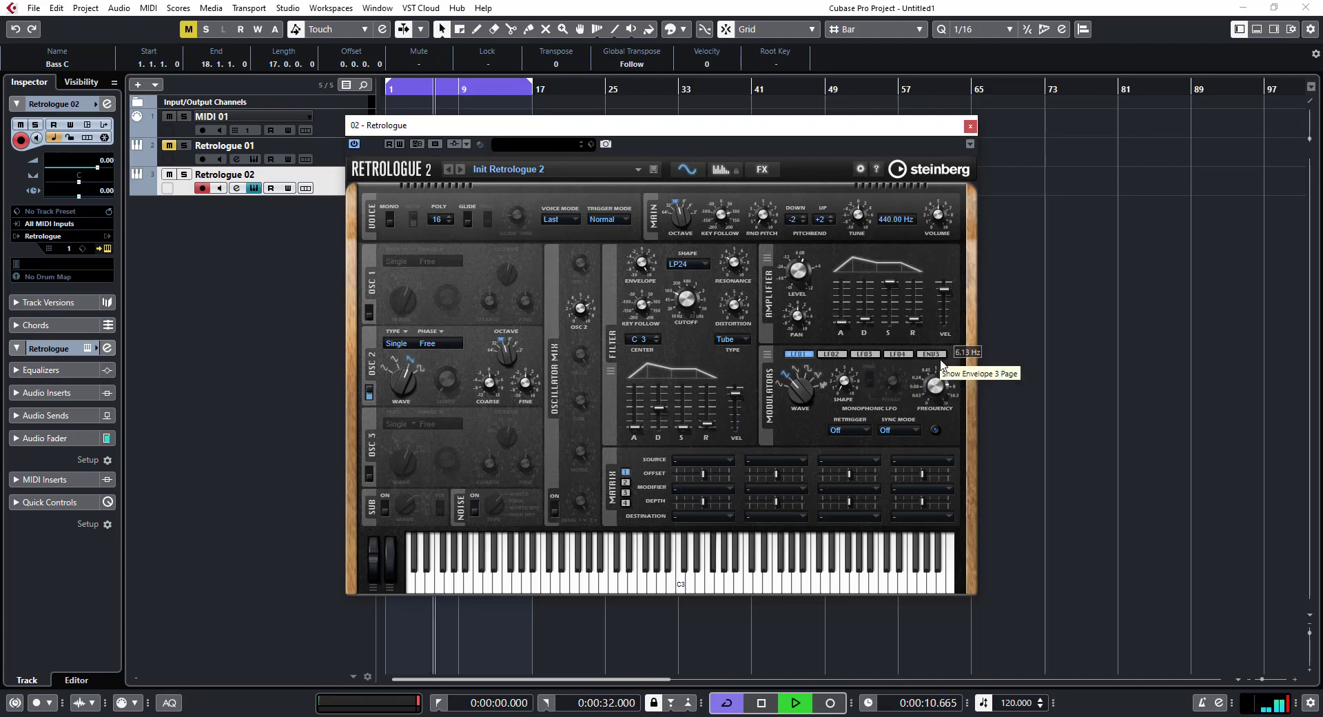
Set the LFO 1 frequency to about 4.22 Hz while the loop plays.
left_click_drag(941, 365, 939, 373)
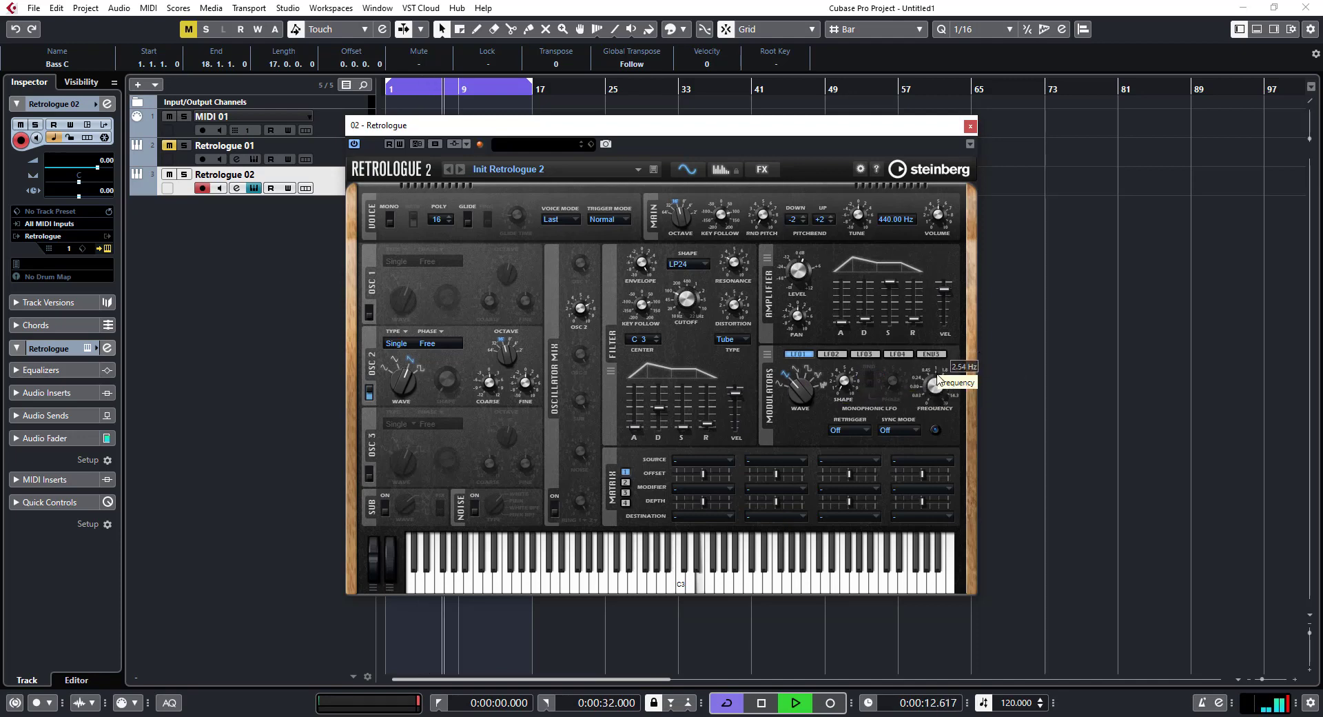
left_click_drag(939, 373, 935, 387)
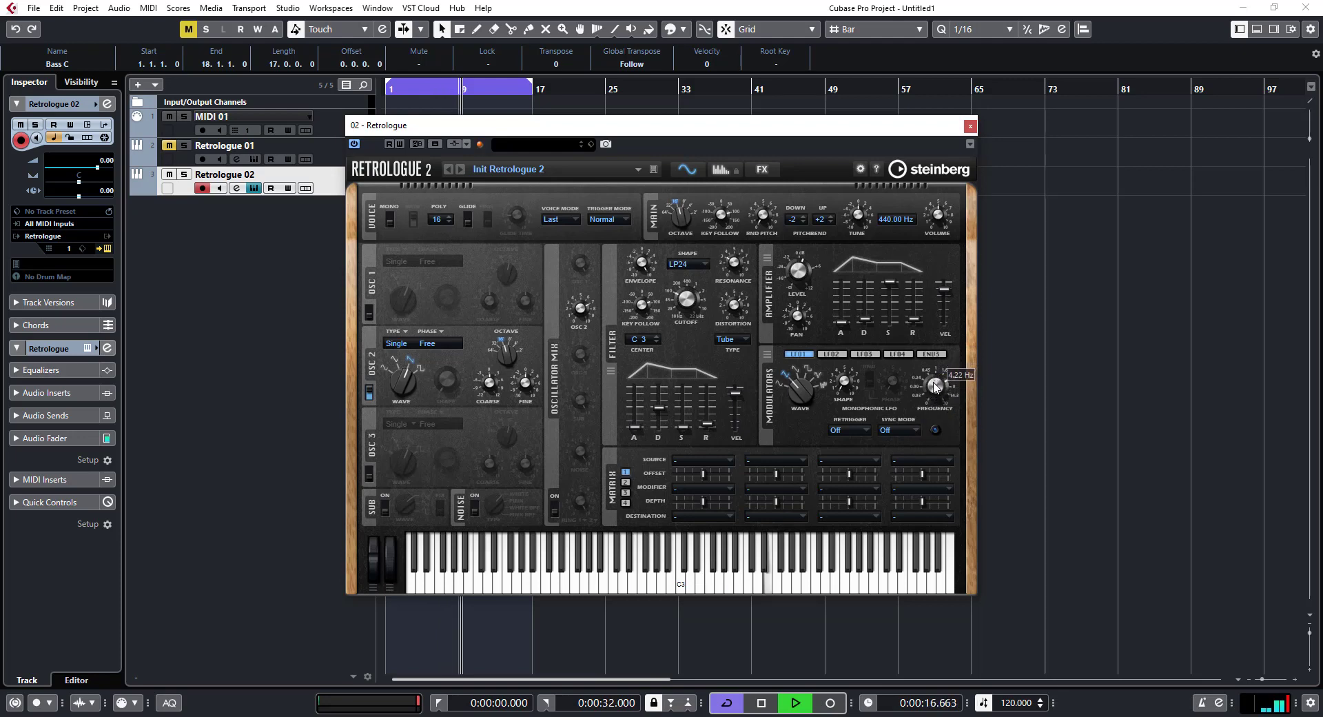
Assign the four modulation matrix sources in order as Mod Wheel, LFO 1, LFO 1 and Key Follow.
left_click(717, 459)
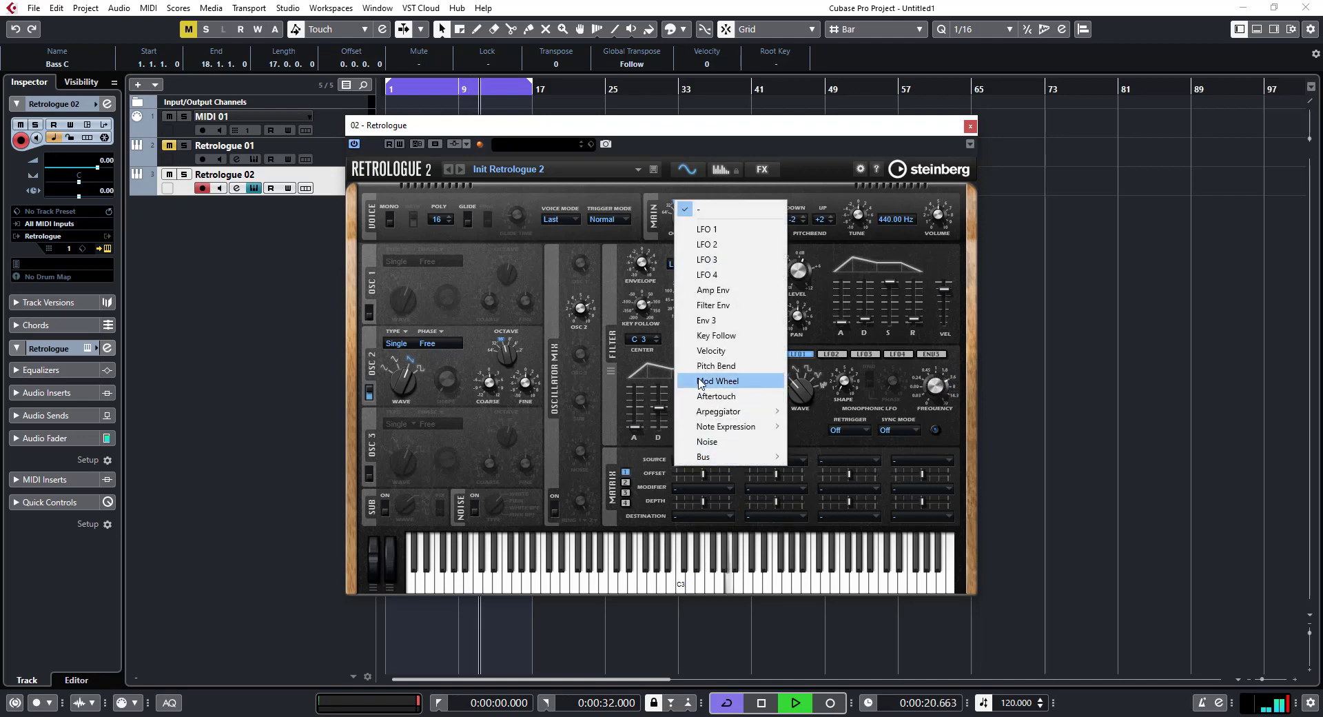
left_click(724, 380)
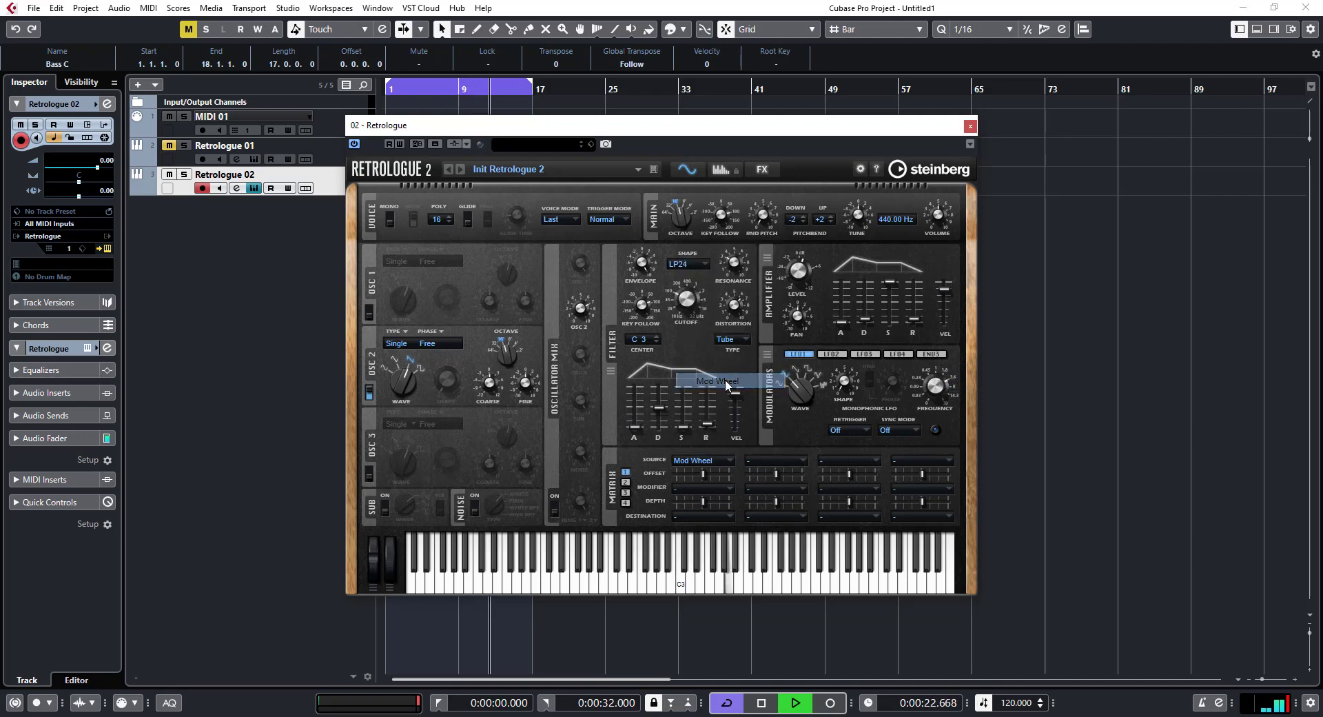
left_click(792, 460)
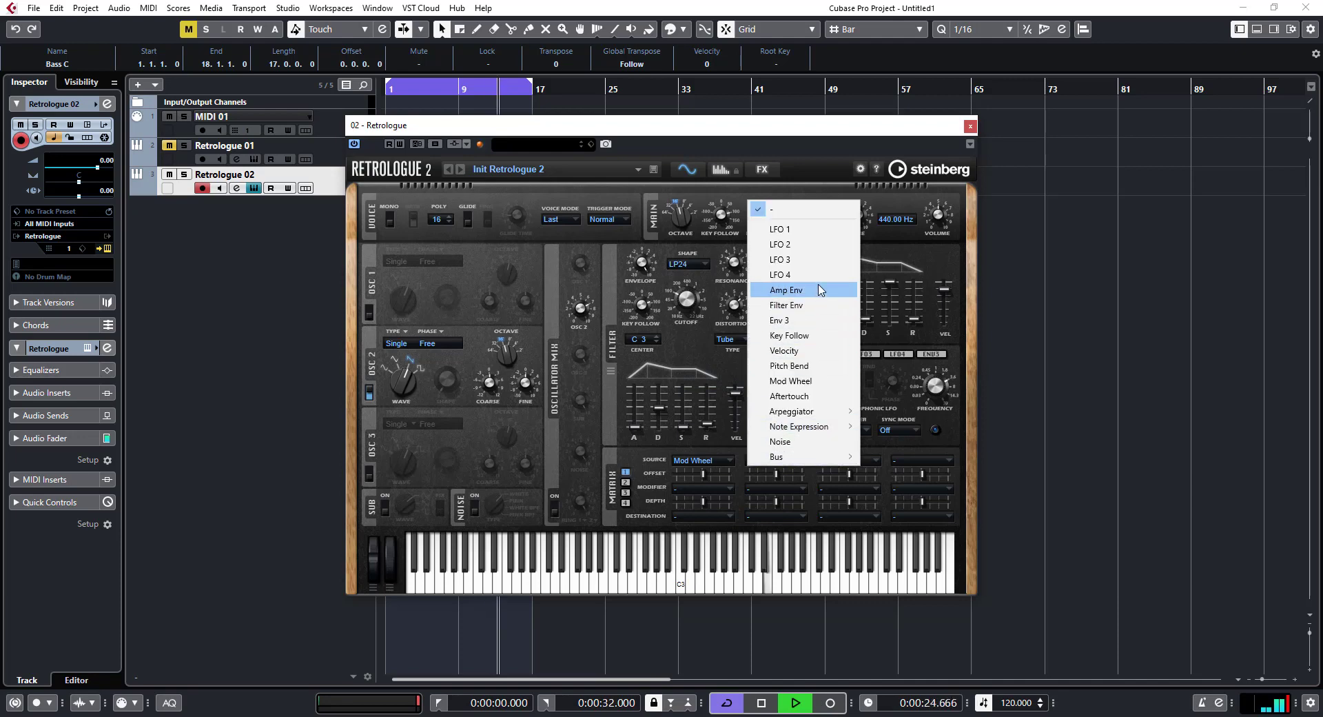
left_click(815, 232)
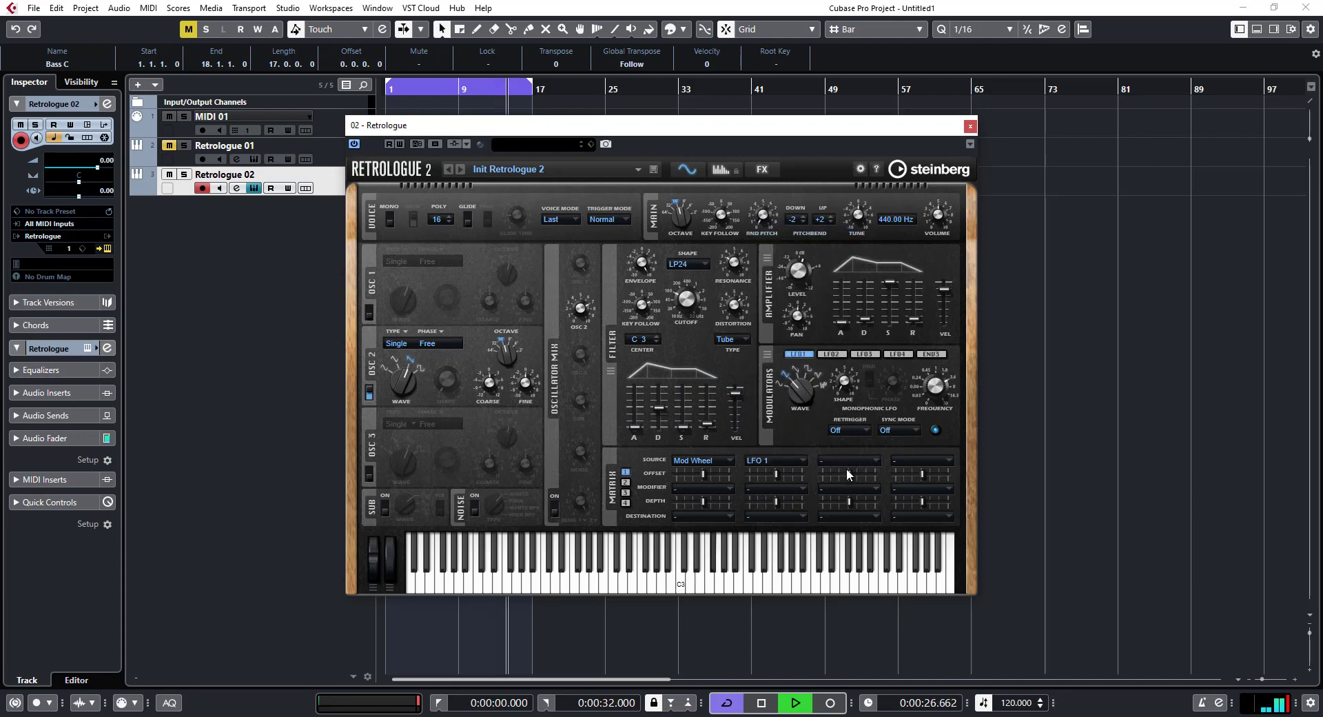
left_click(857, 459)
left_click(886, 233)
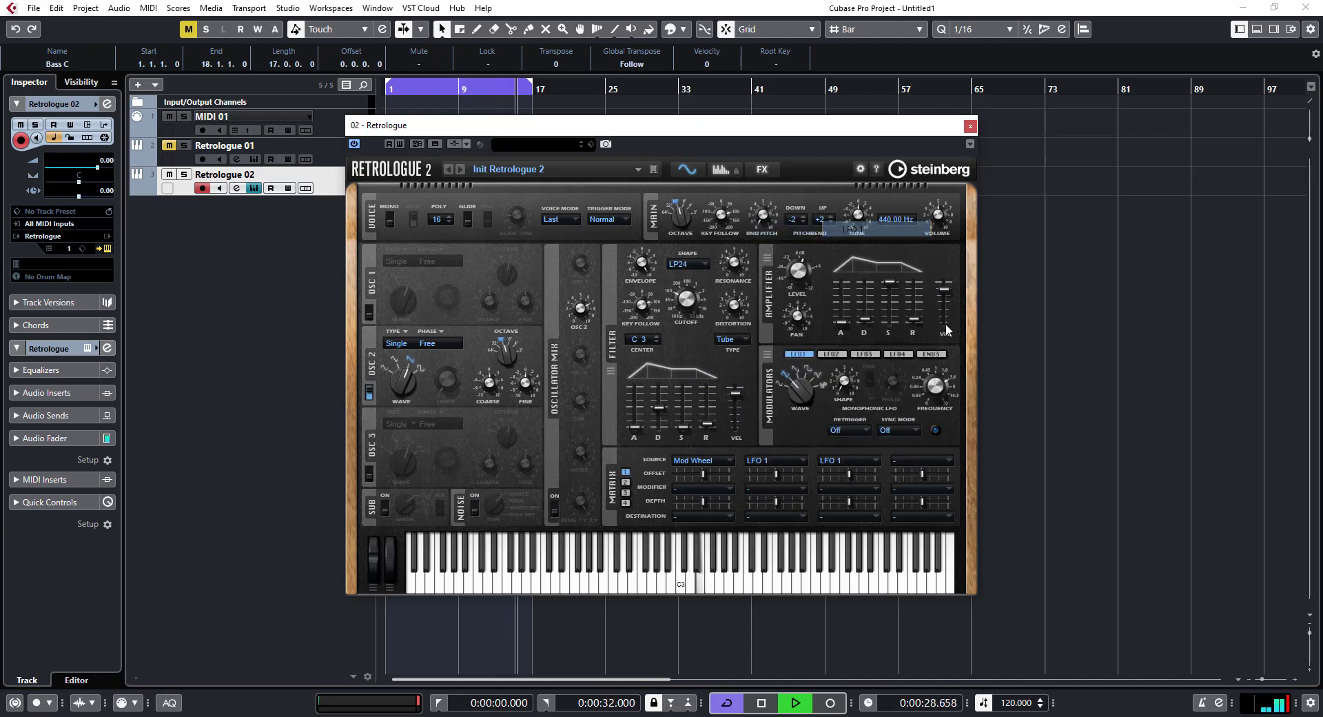
left_click(923, 461)
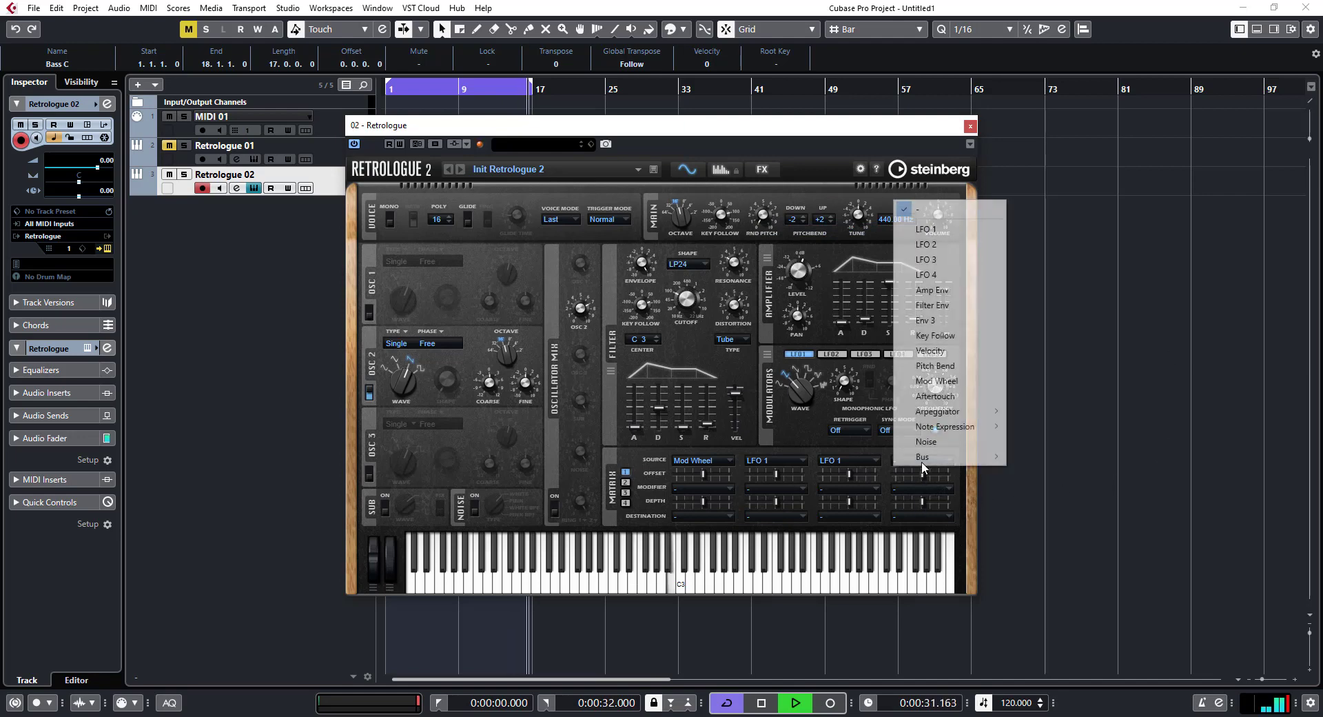
left_click(935, 336)
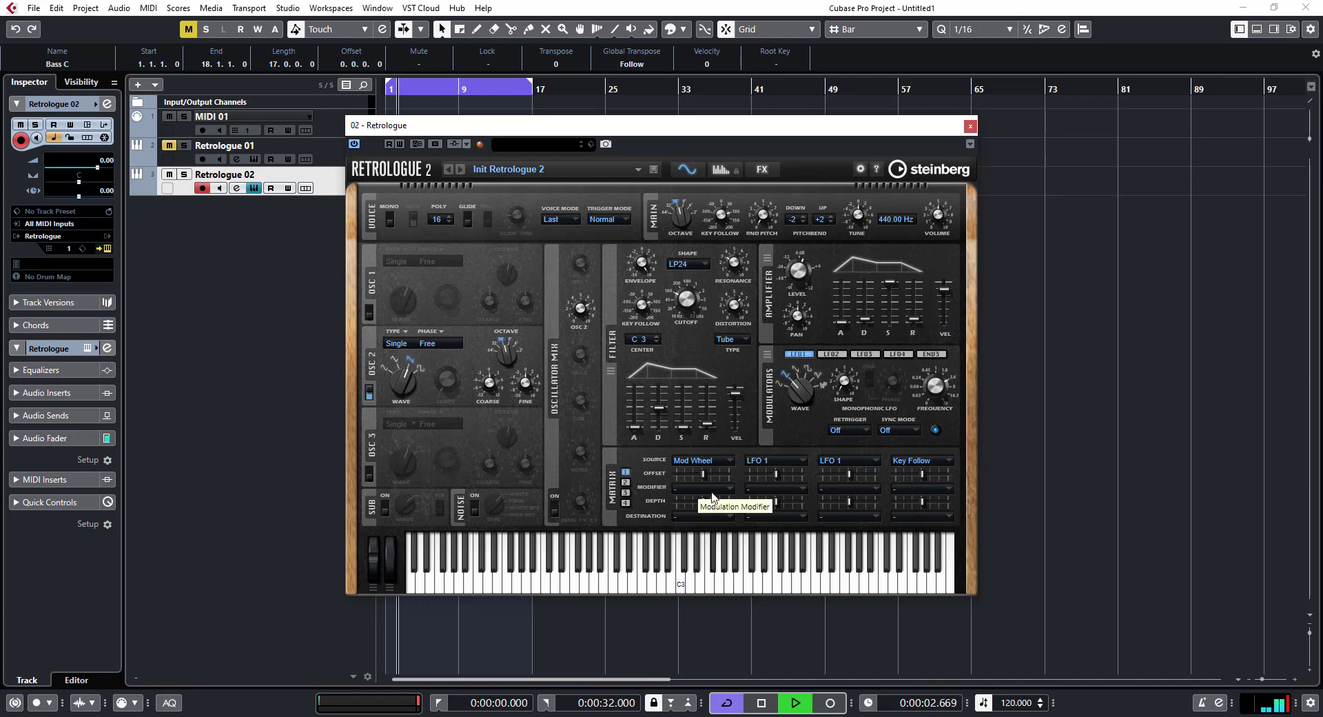
Set Mod Wheel as the modifier for both LFO 1 slots in the modulation matrix.
left_click(756, 490)
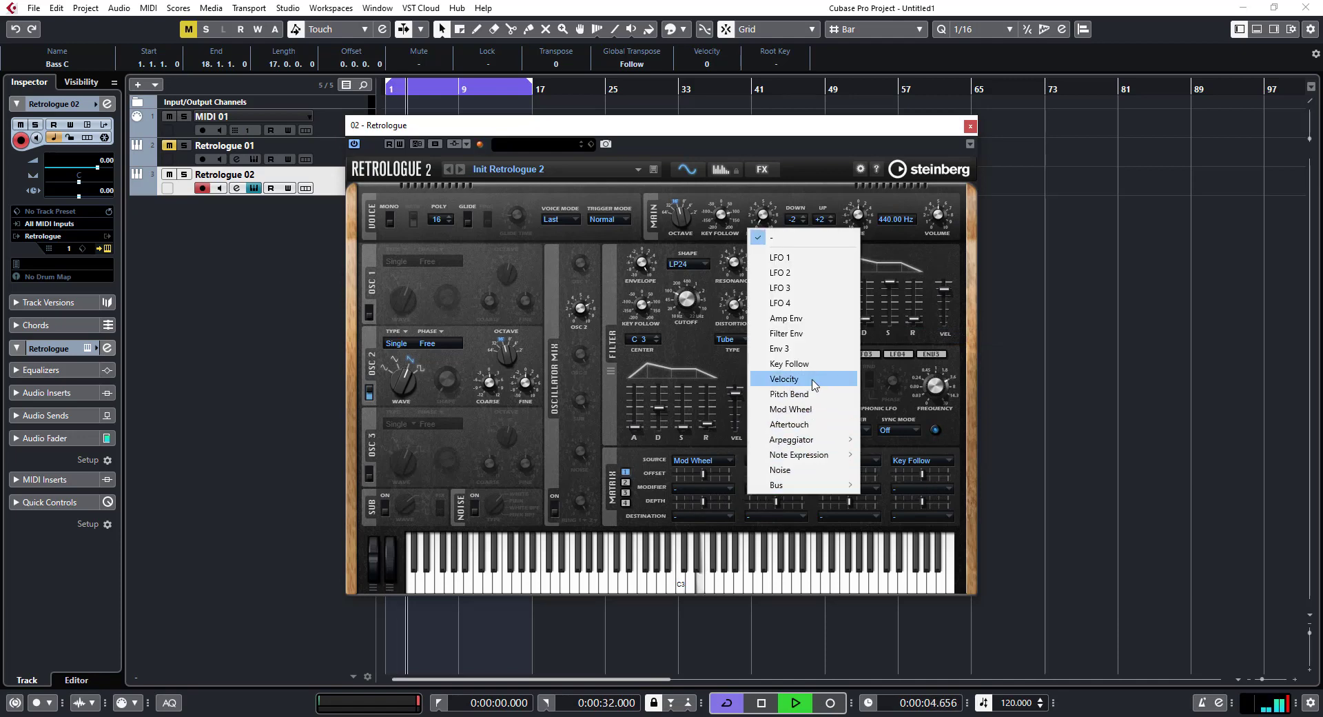
left_click(792, 409)
left_click(857, 485)
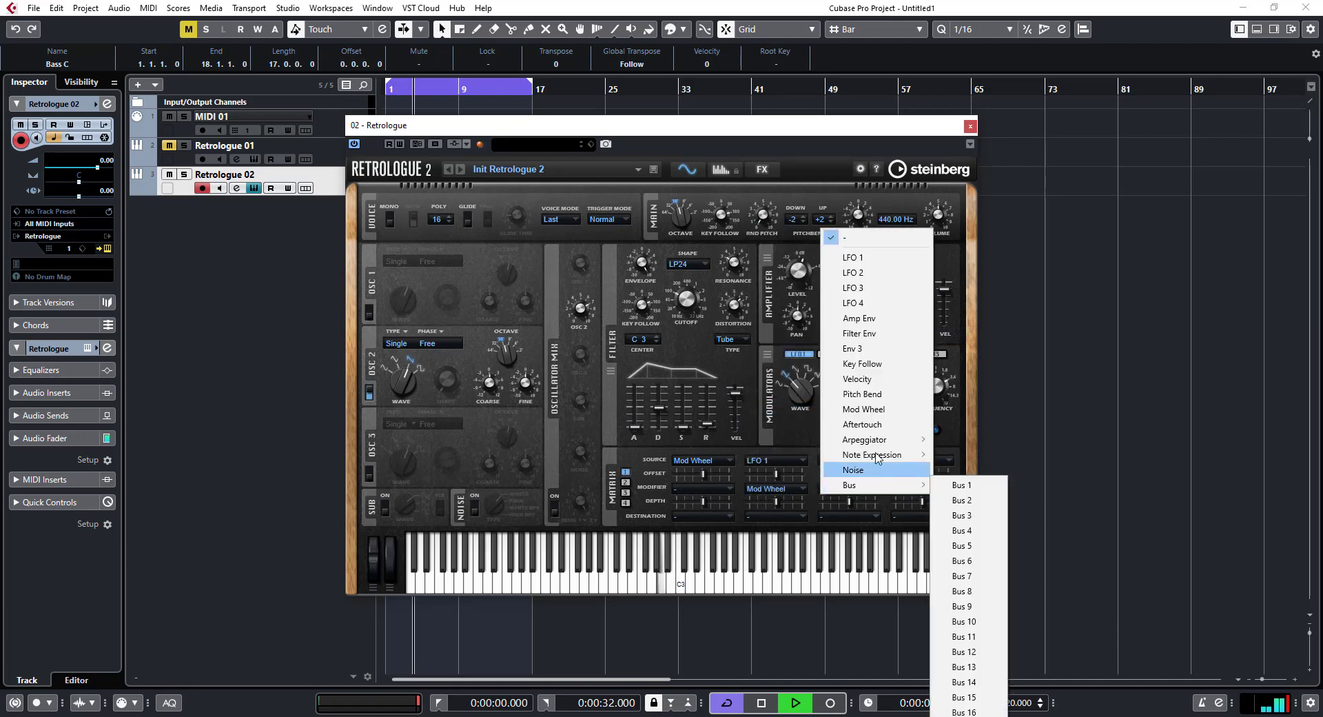
left_click(876, 406)
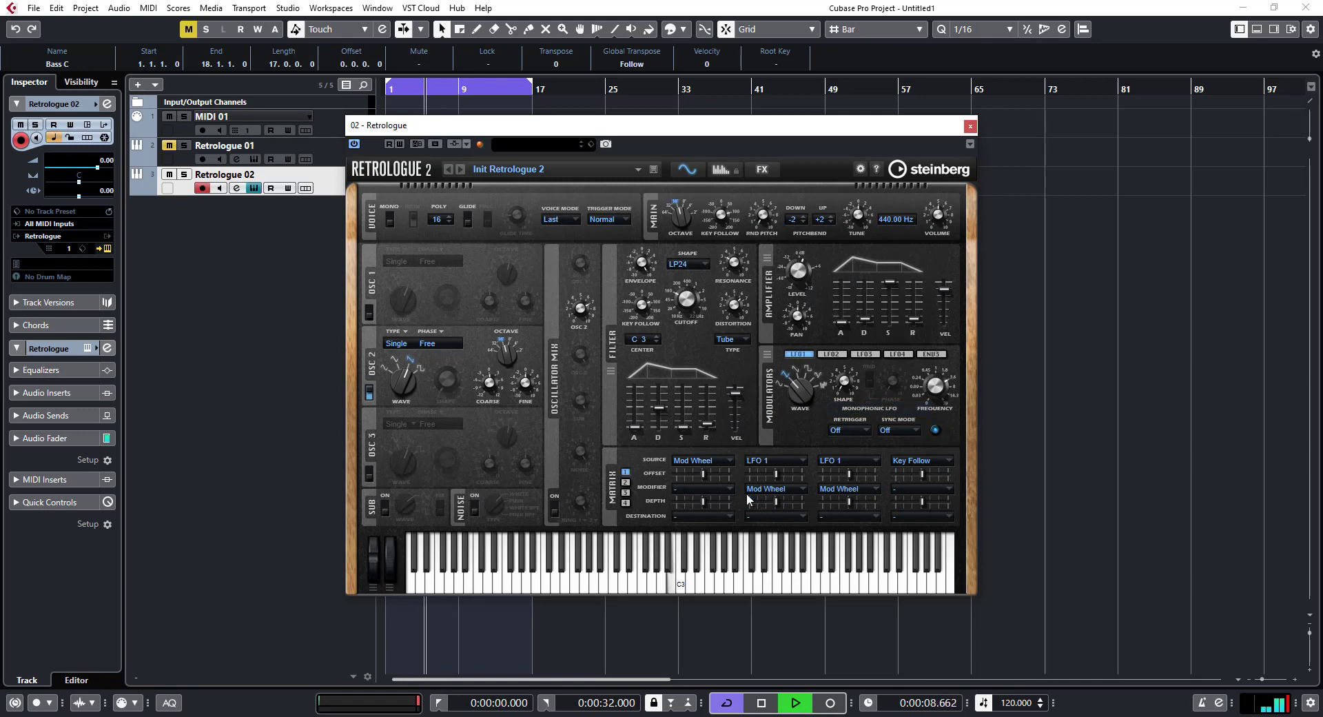
Set the four modulation matrix destinations in order as Cutoff, Cutoff, Pitch and Cutoff.
left_click(717, 519)
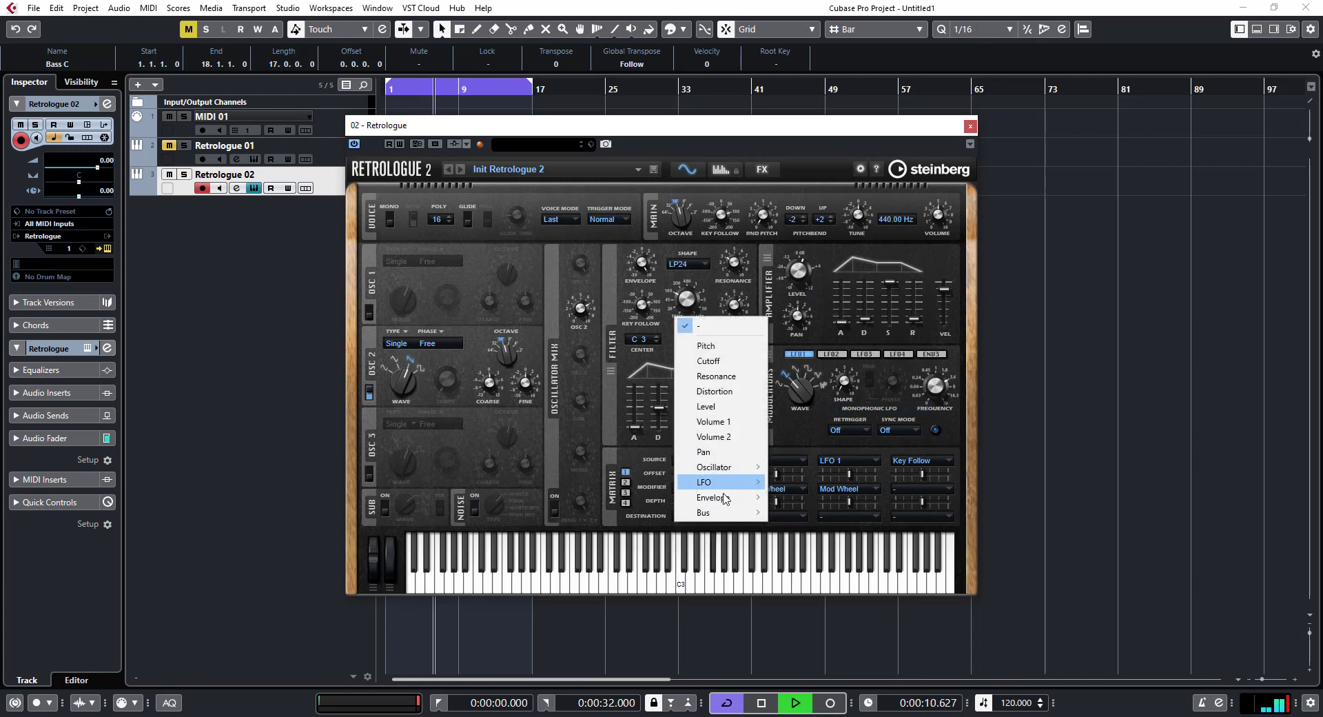
left_click(708, 360)
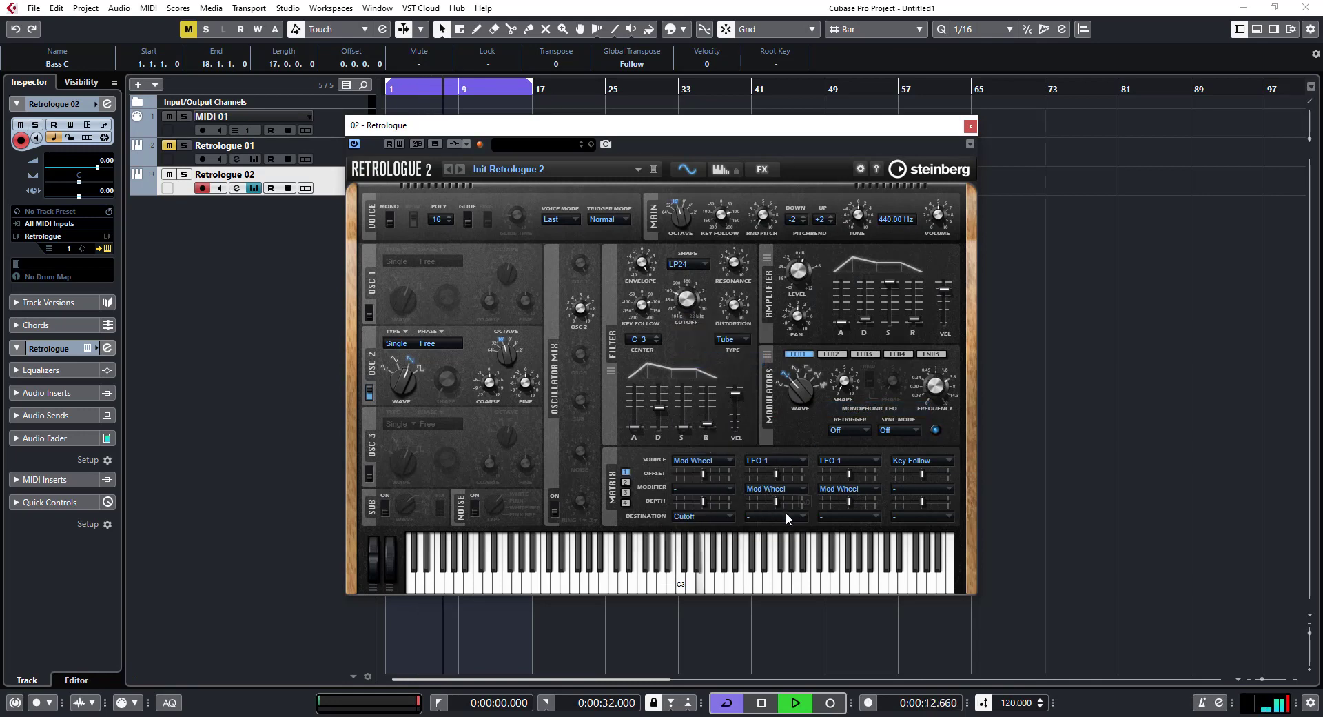
left_click(786, 513)
left_click(789, 360)
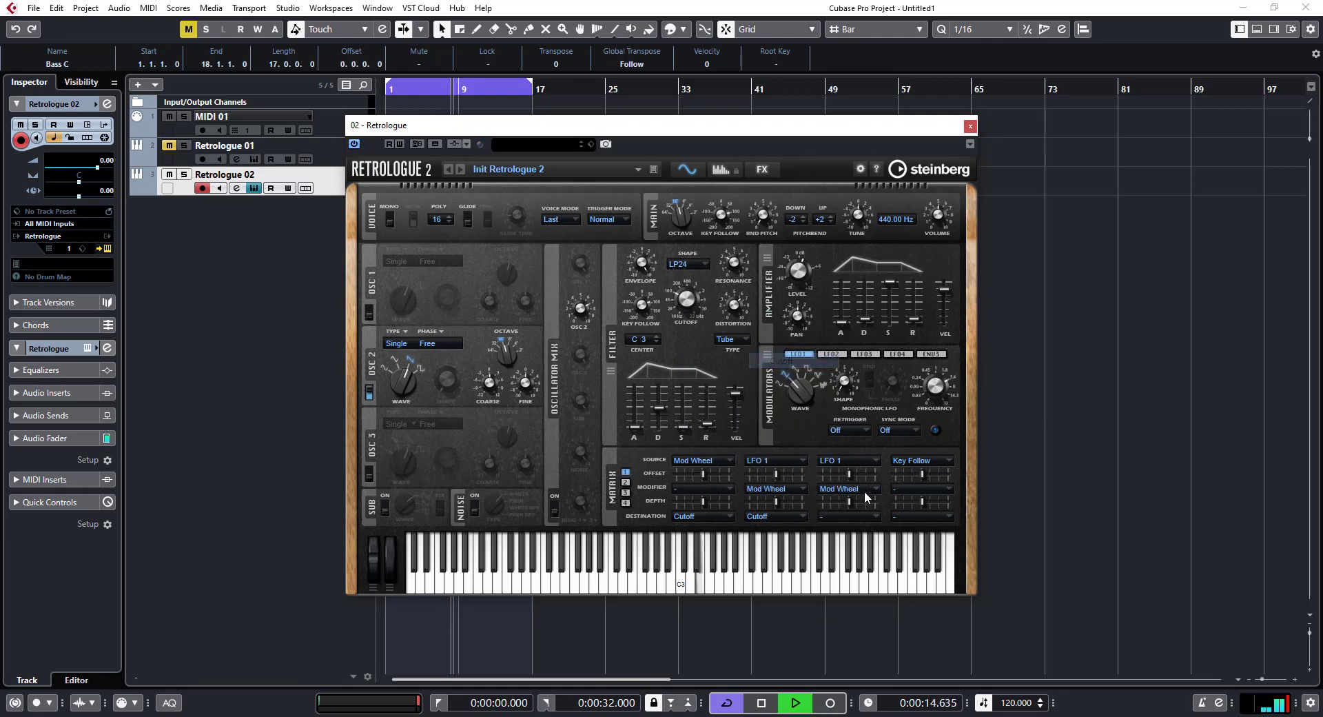
left_click(854, 516)
left_click(855, 345)
left_click(923, 515)
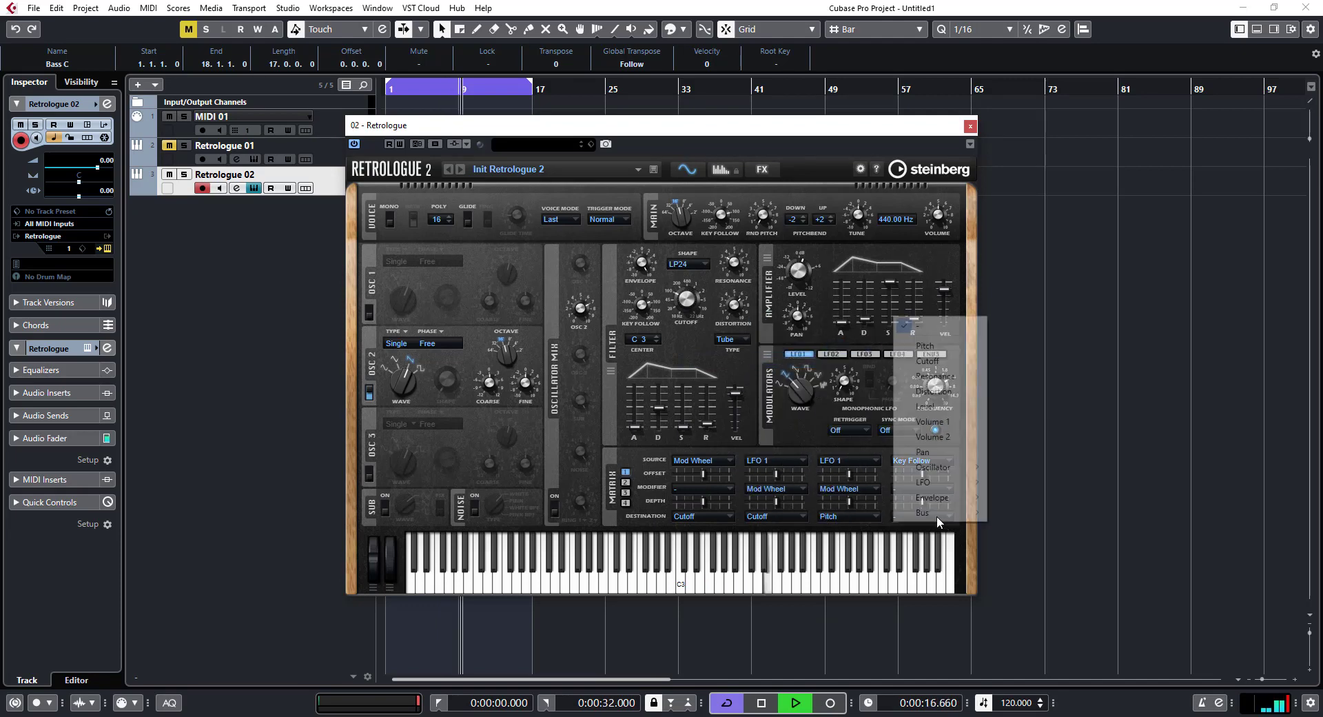
left_click(928, 361)
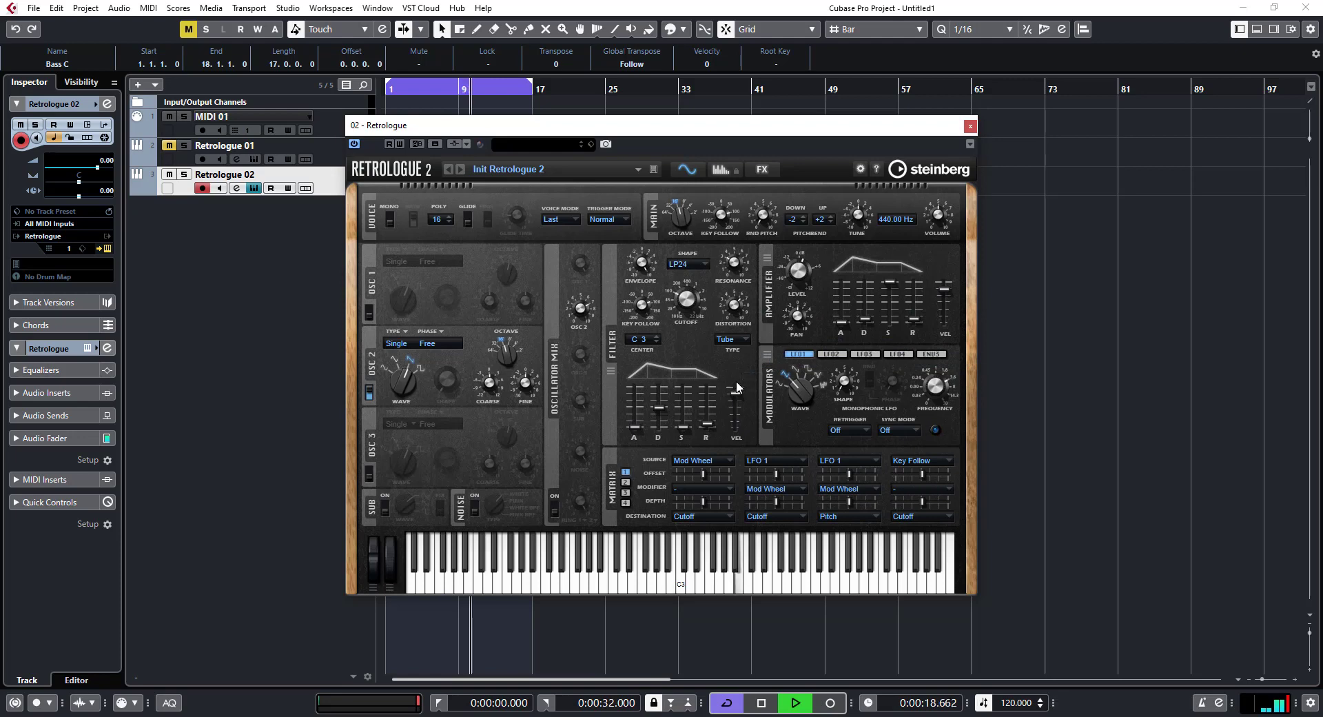
Compare the rebuilt patch with the original by toggling solo on Retrologue 01 during playback, and stop the loop.
mouse_move(735, 397)
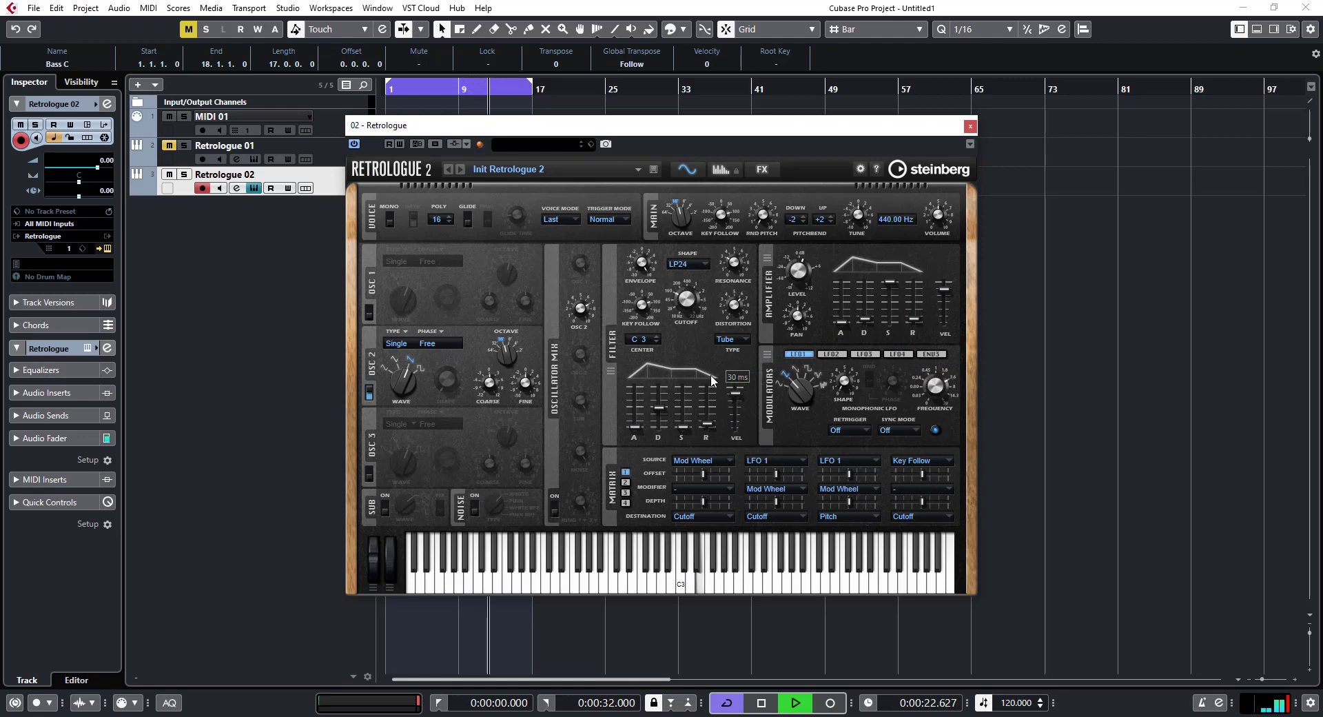
left_click(185, 145)
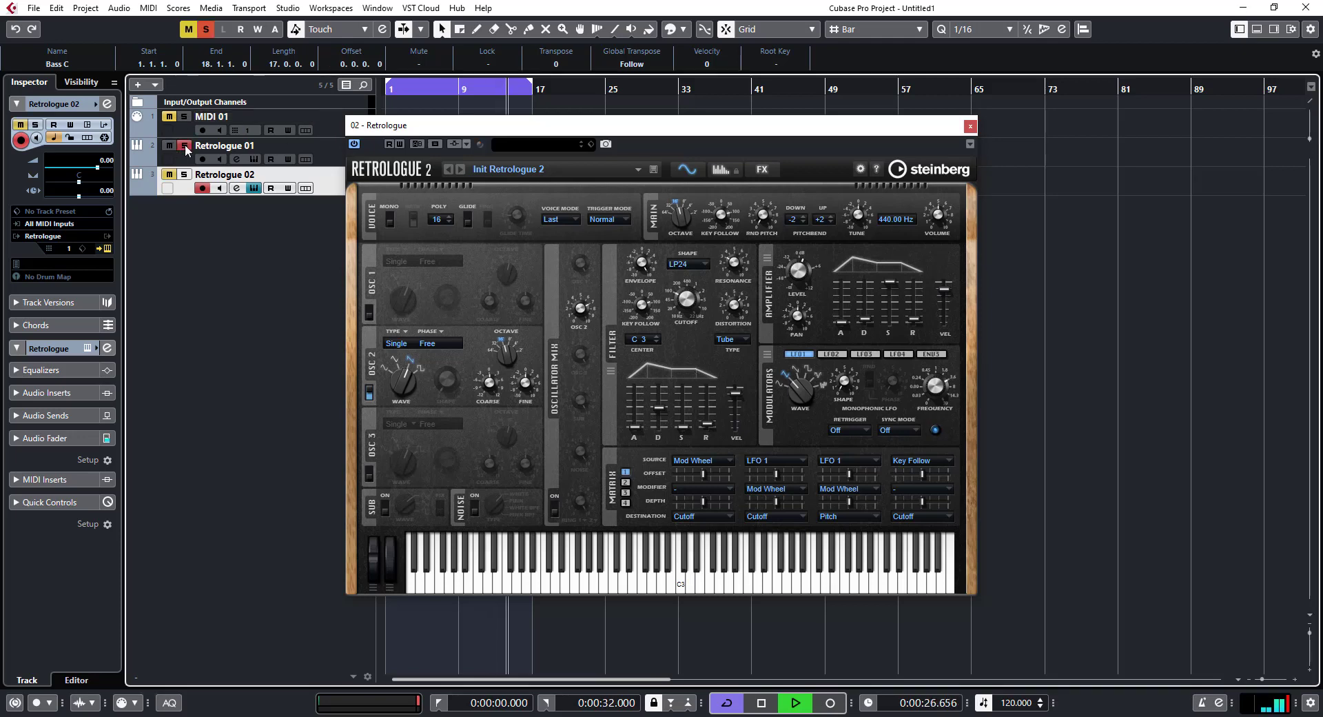
left_click(185, 146)
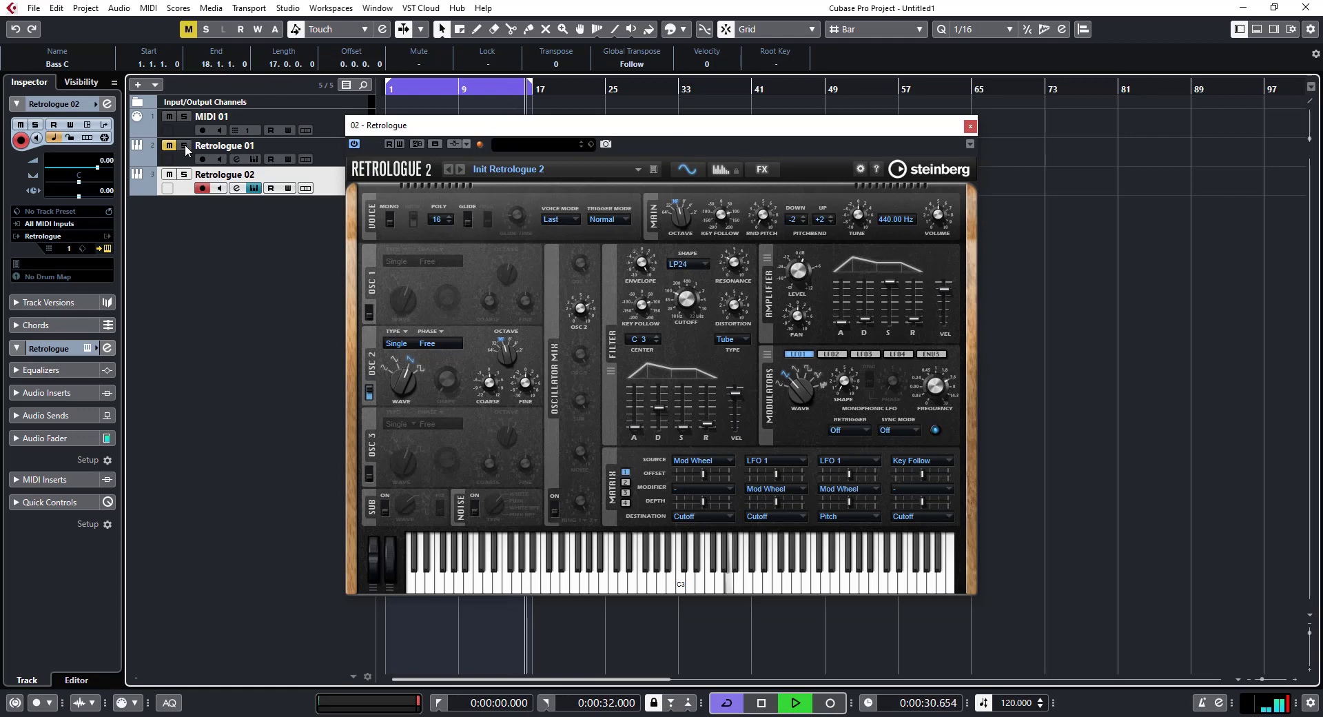
left_click(185, 146)
left_click(185, 145)
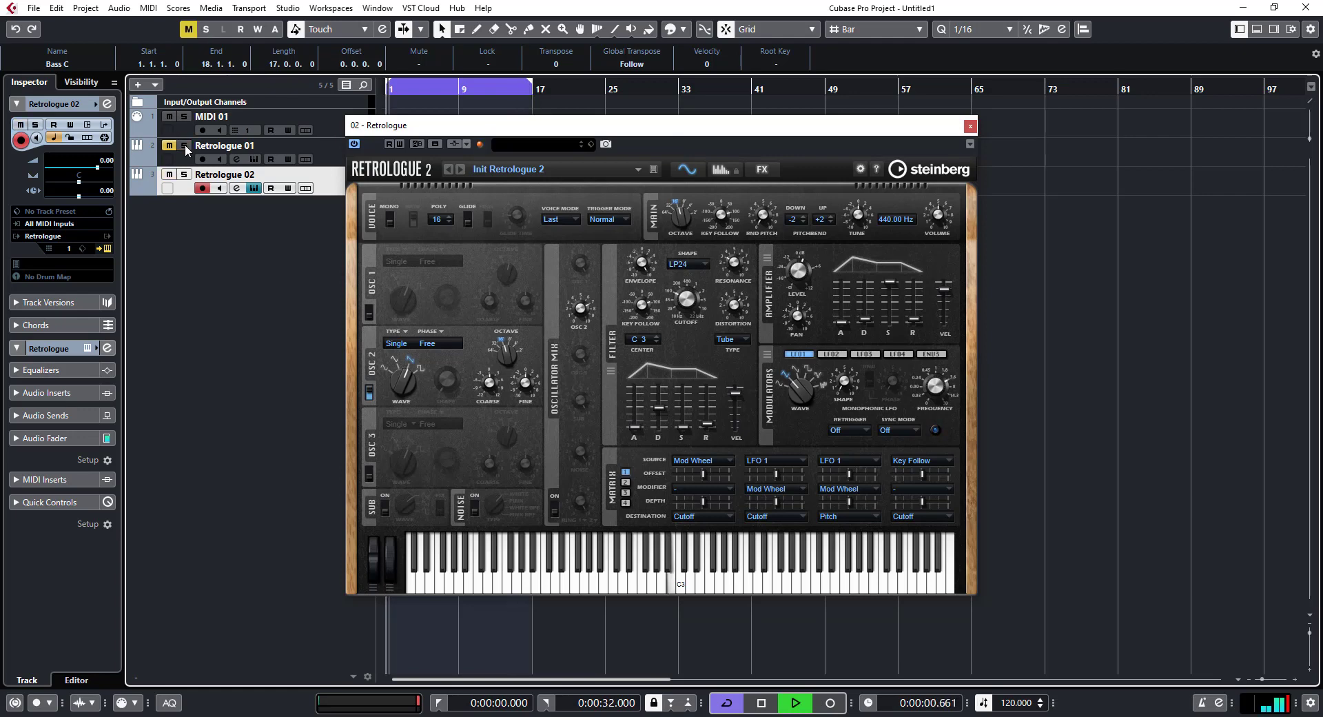
key("space")
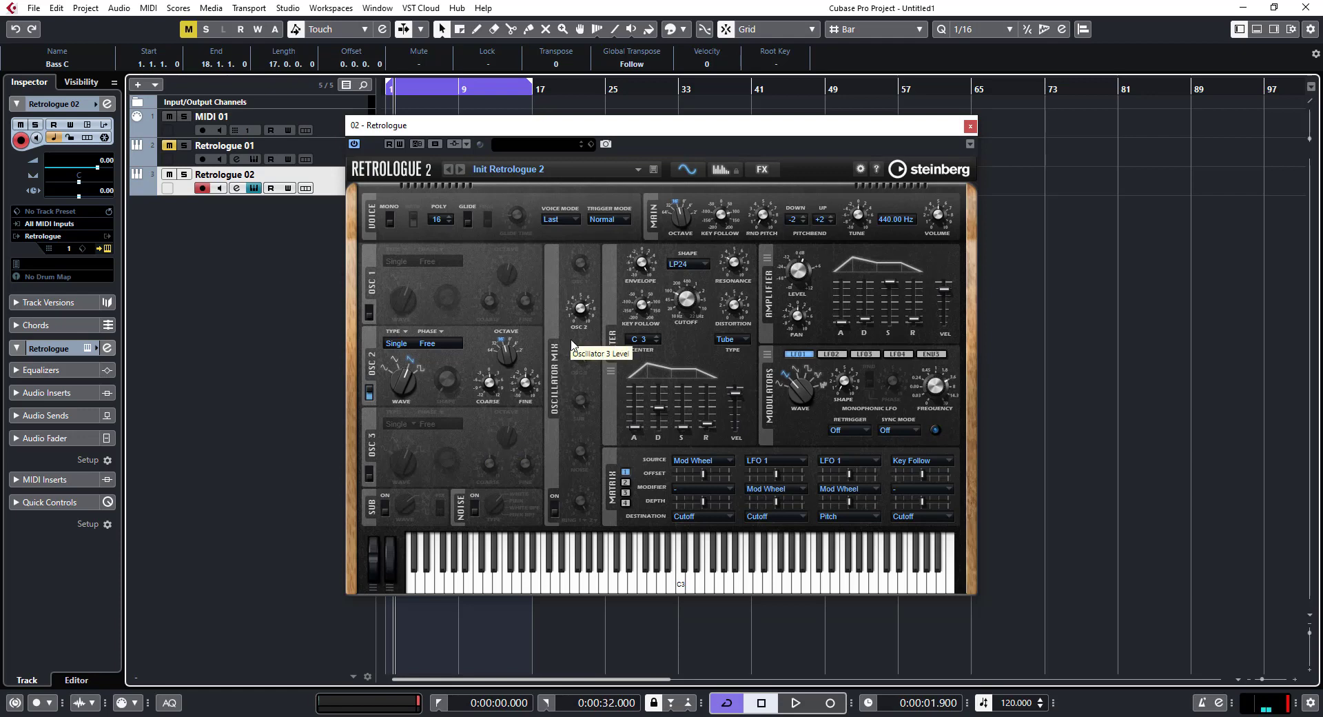
Restart the loop and turn on the phaser at about 3.9% mix and the resonator at about 34.2% mix.
key("space")
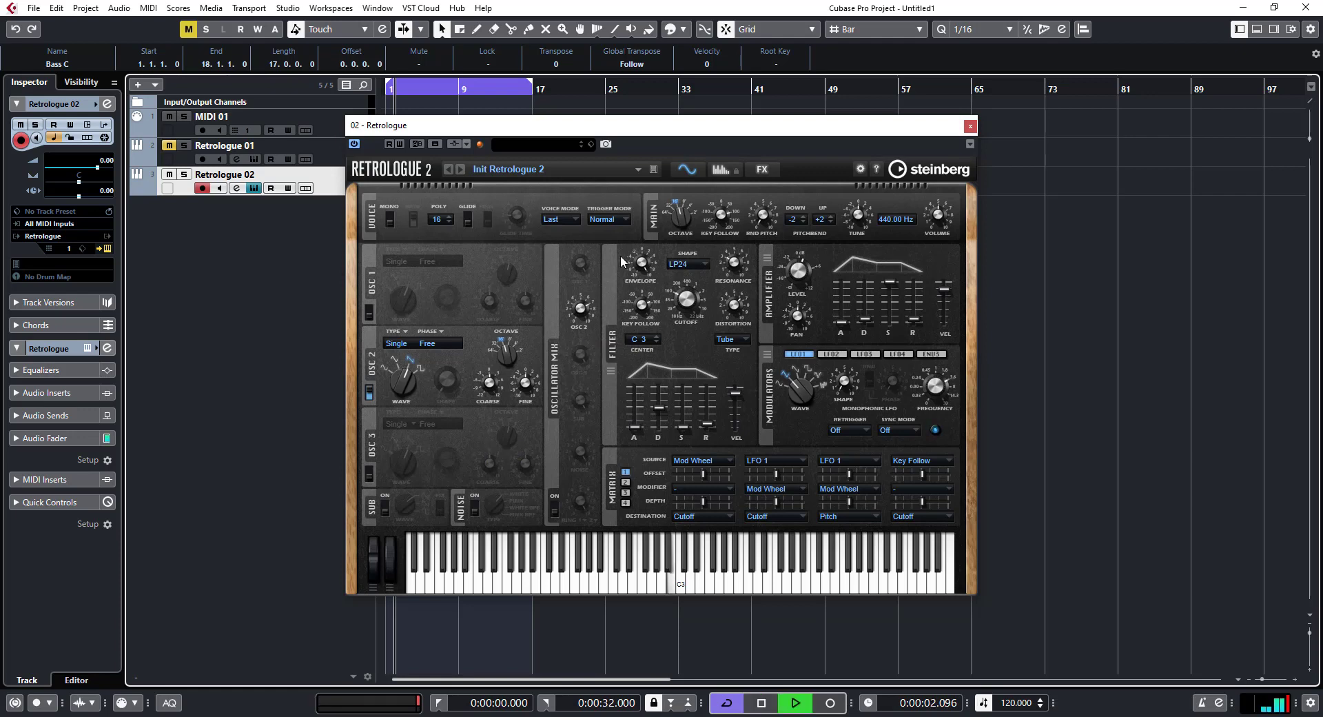
left_click(761, 169)
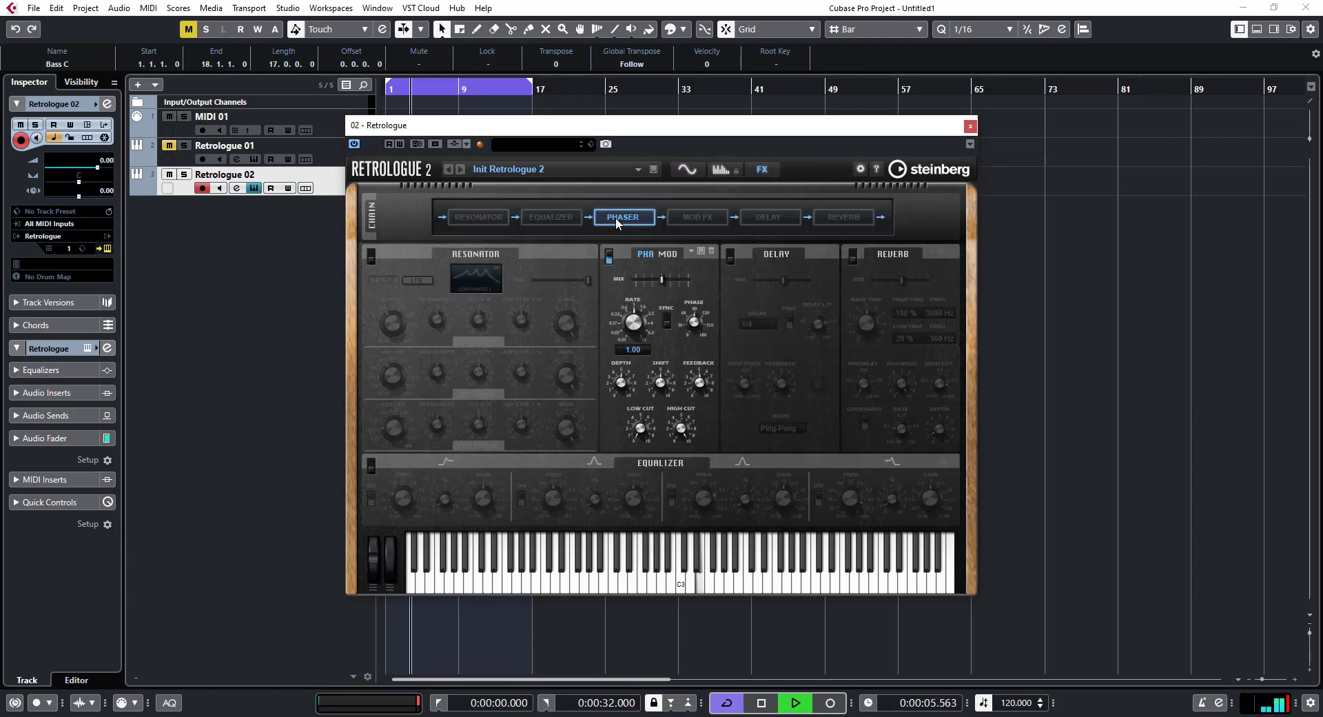
left_click_drag(662, 278, 639, 278)
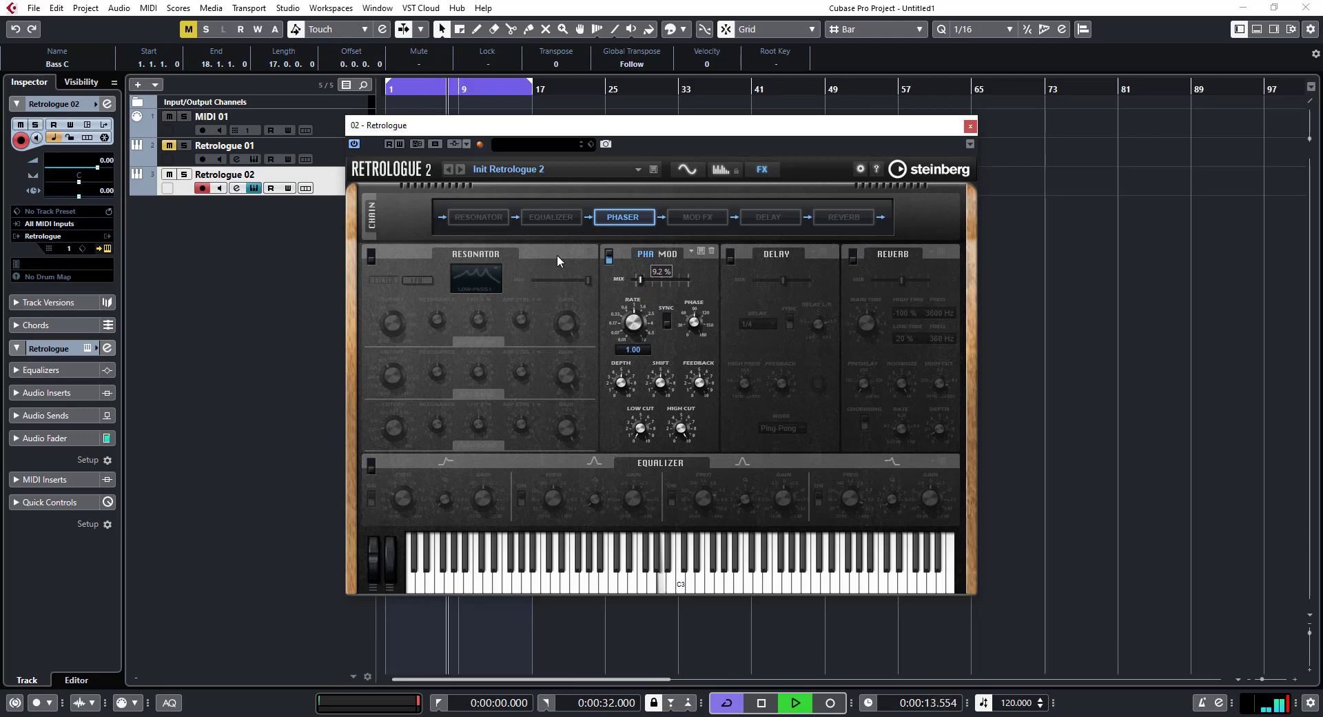
left_click(478, 215)
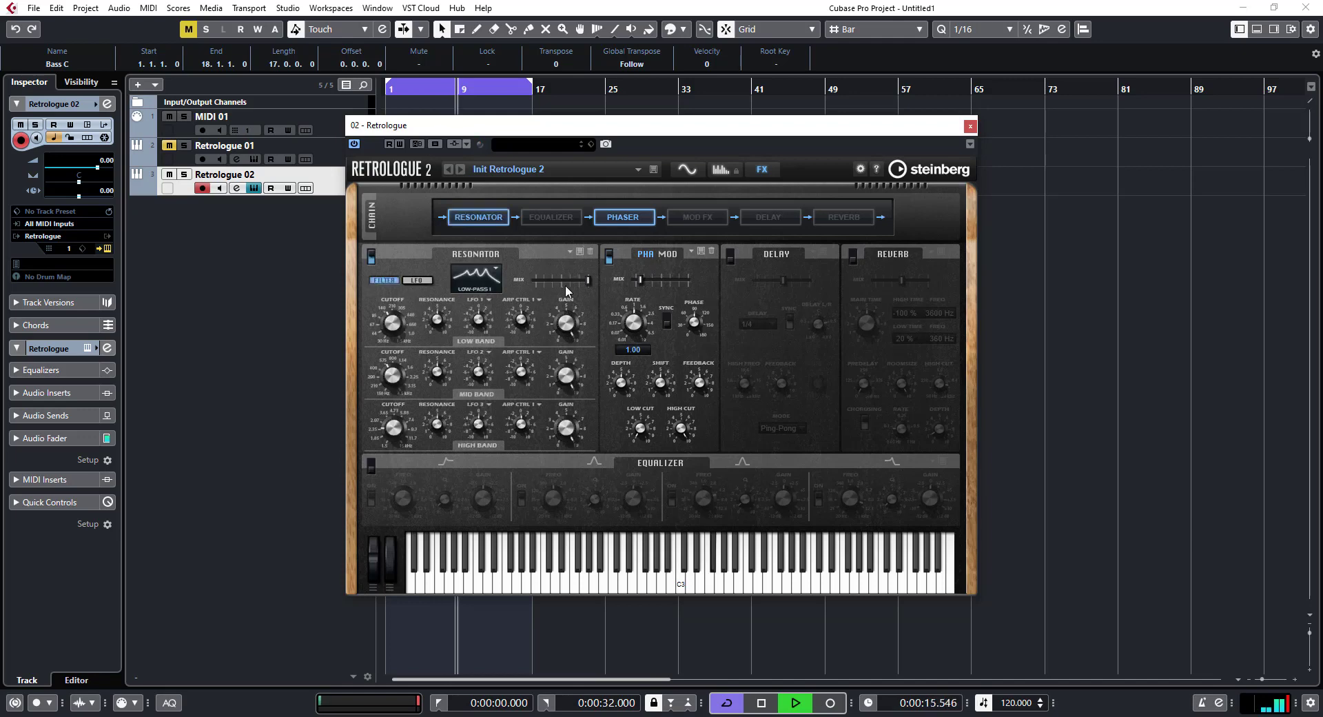
left_click_drag(588, 280, 553, 279)
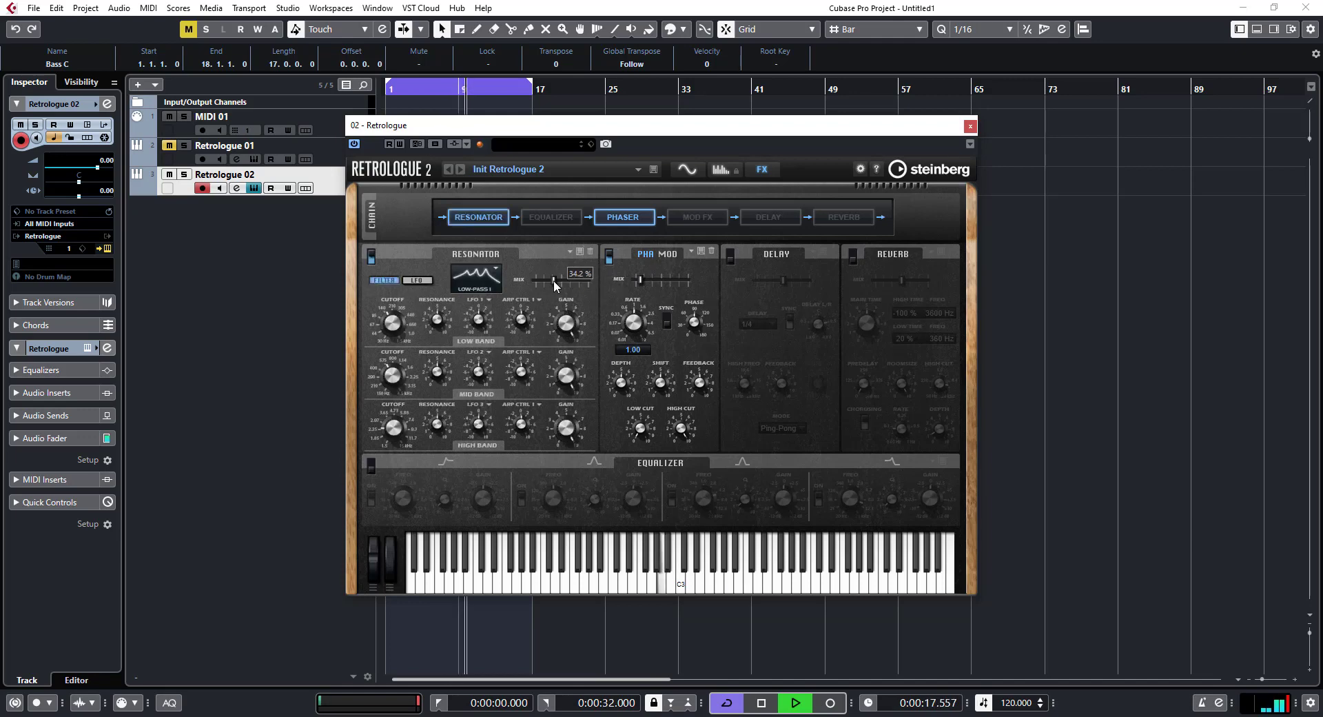
left_click_drag(639, 280, 636, 284)
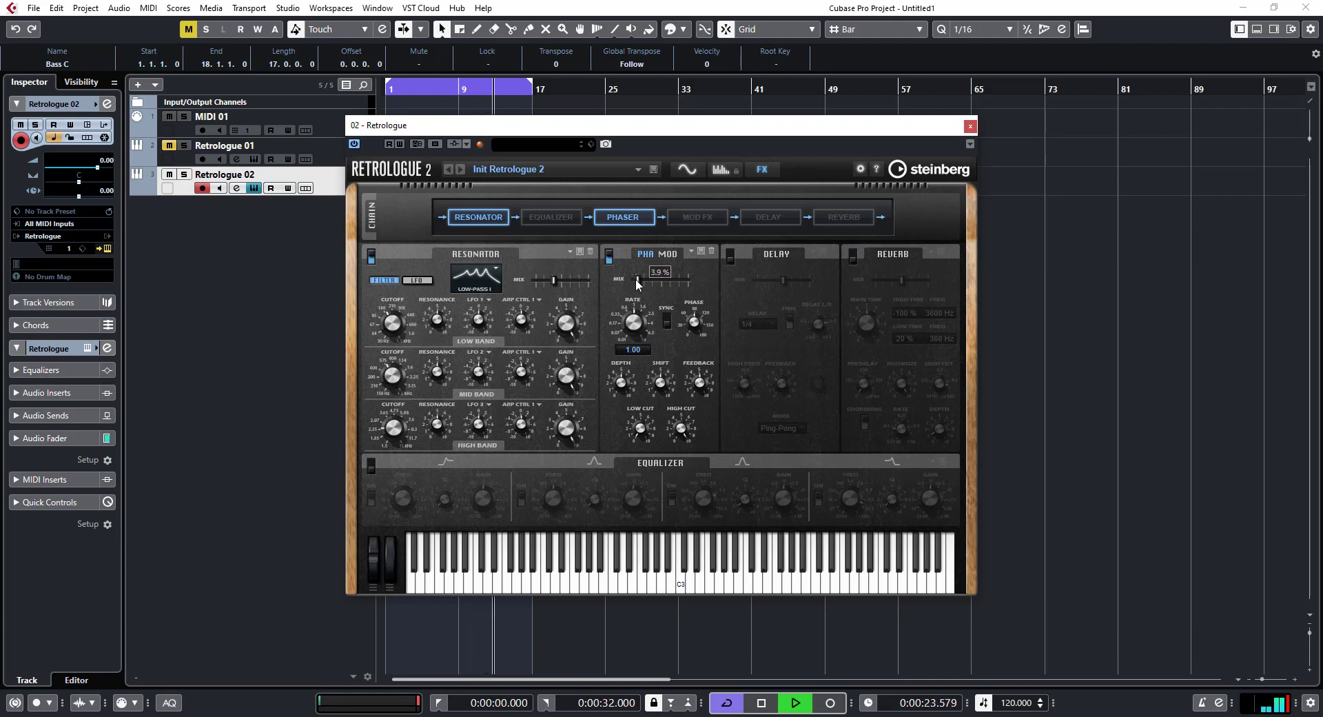
Try the Mod FX effect in the chain and lower the resonator mix while listening to the loop.
left_click(698, 217)
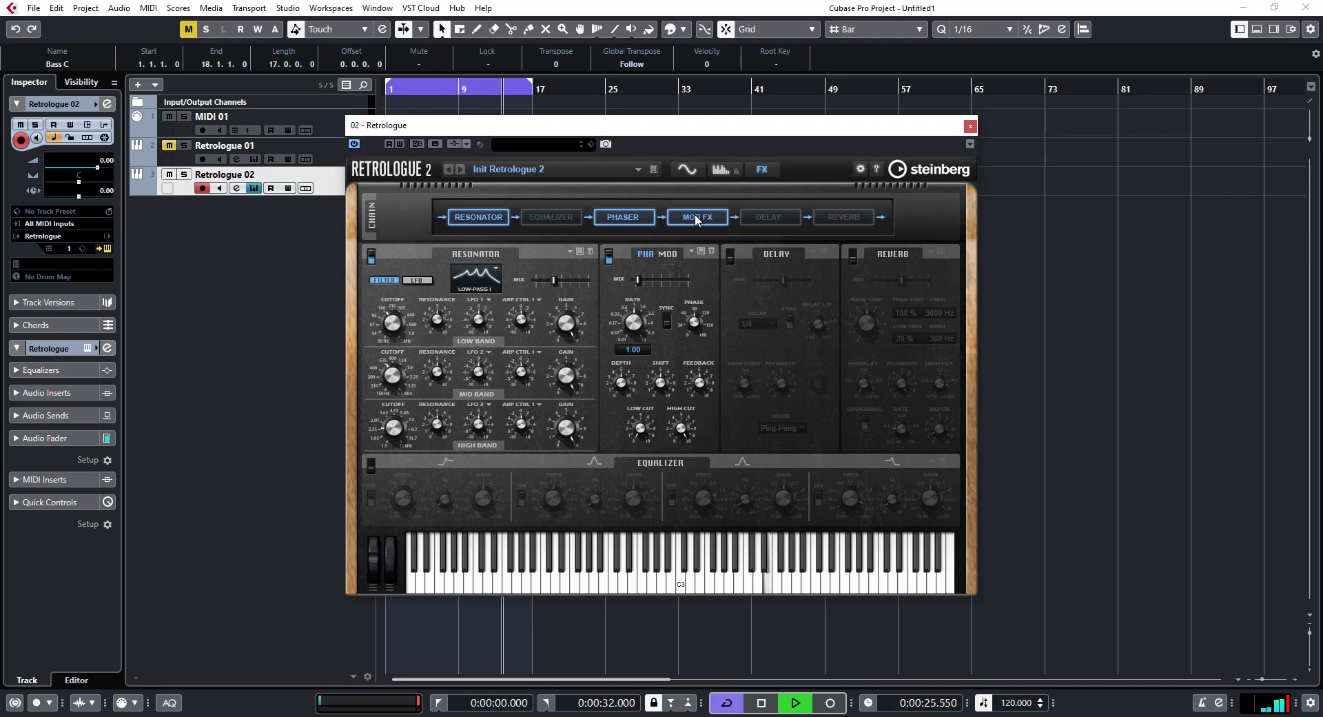
left_click(696, 217)
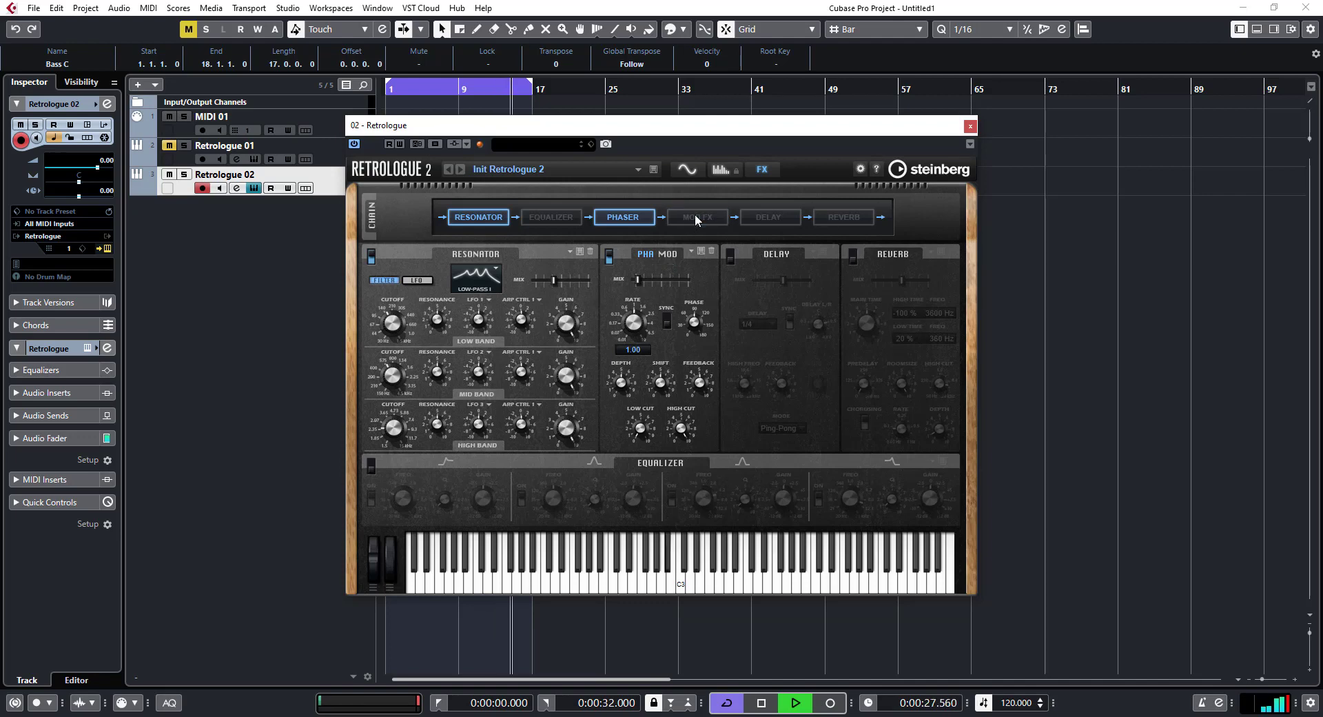
left_click(696, 218)
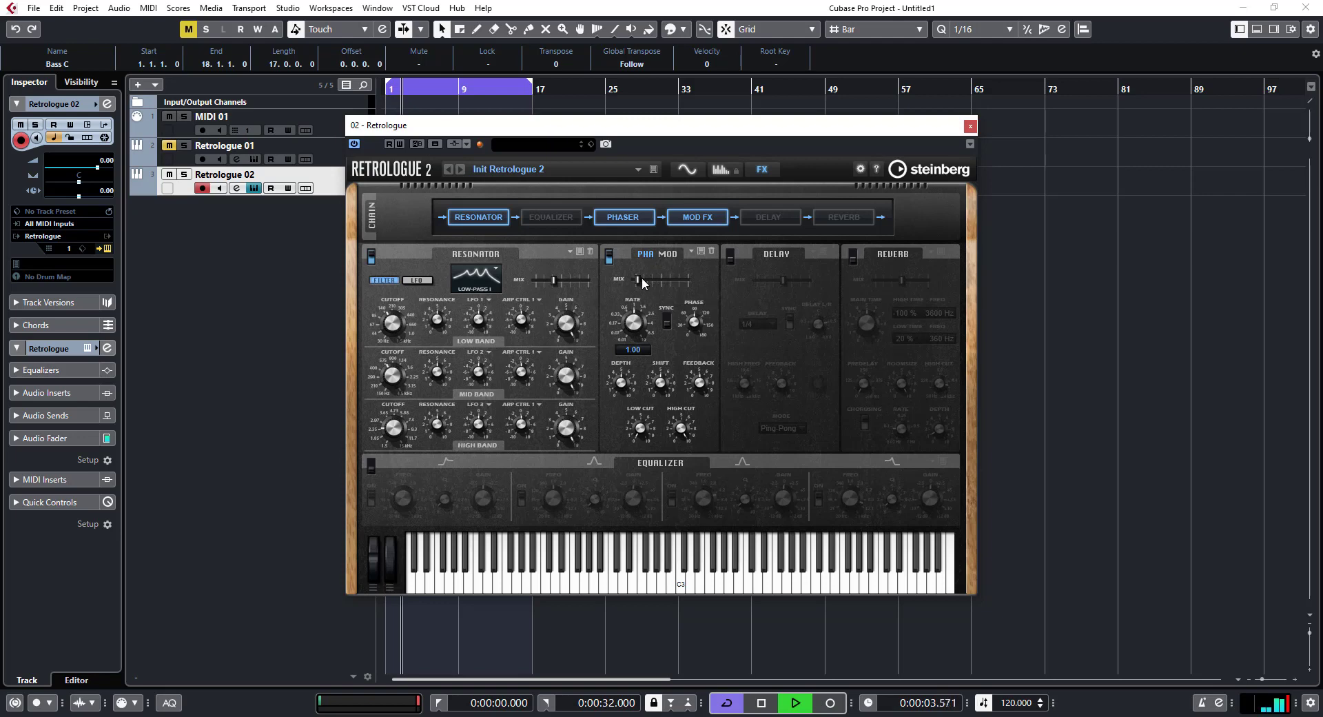
left_click_drag(553, 280, 540, 280)
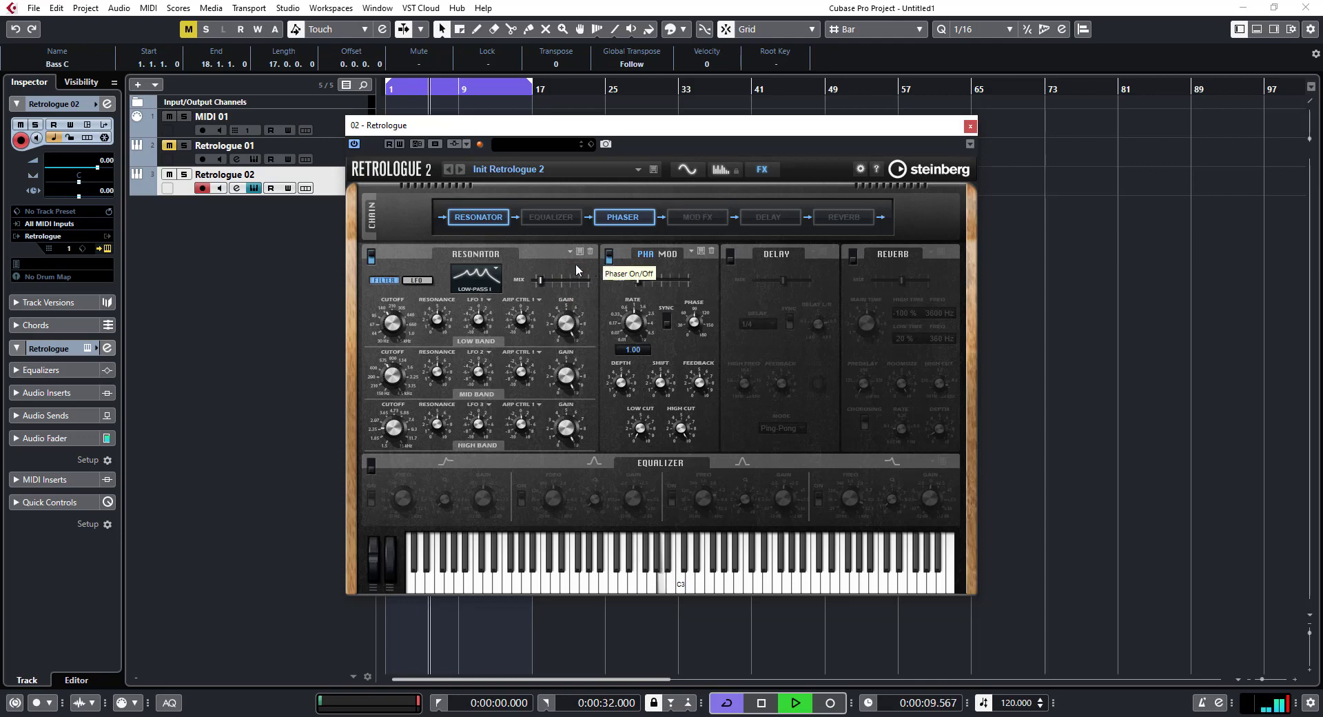
Turn on the equalizer, adjust its mid-low, mid-high and high bands by ear, and raise the resonator mix slightly.
left_click(551, 216)
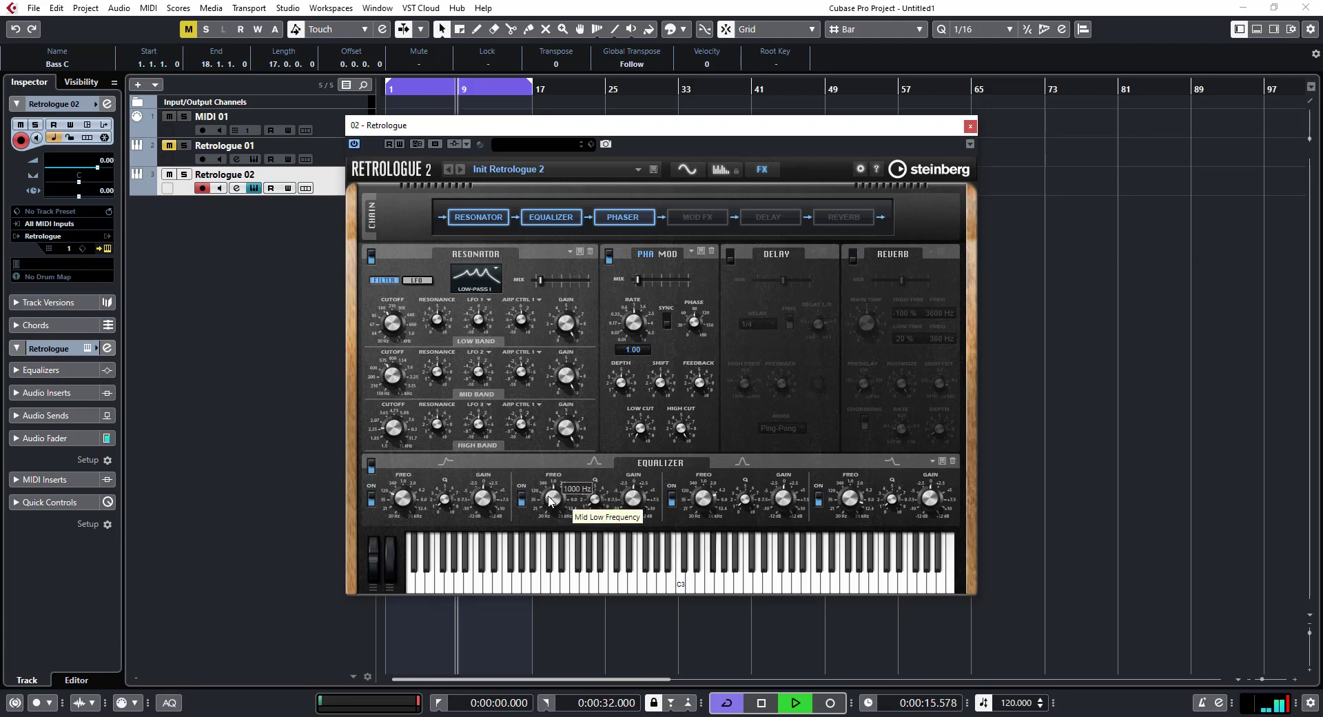
left_click_drag(551, 500, 548, 504)
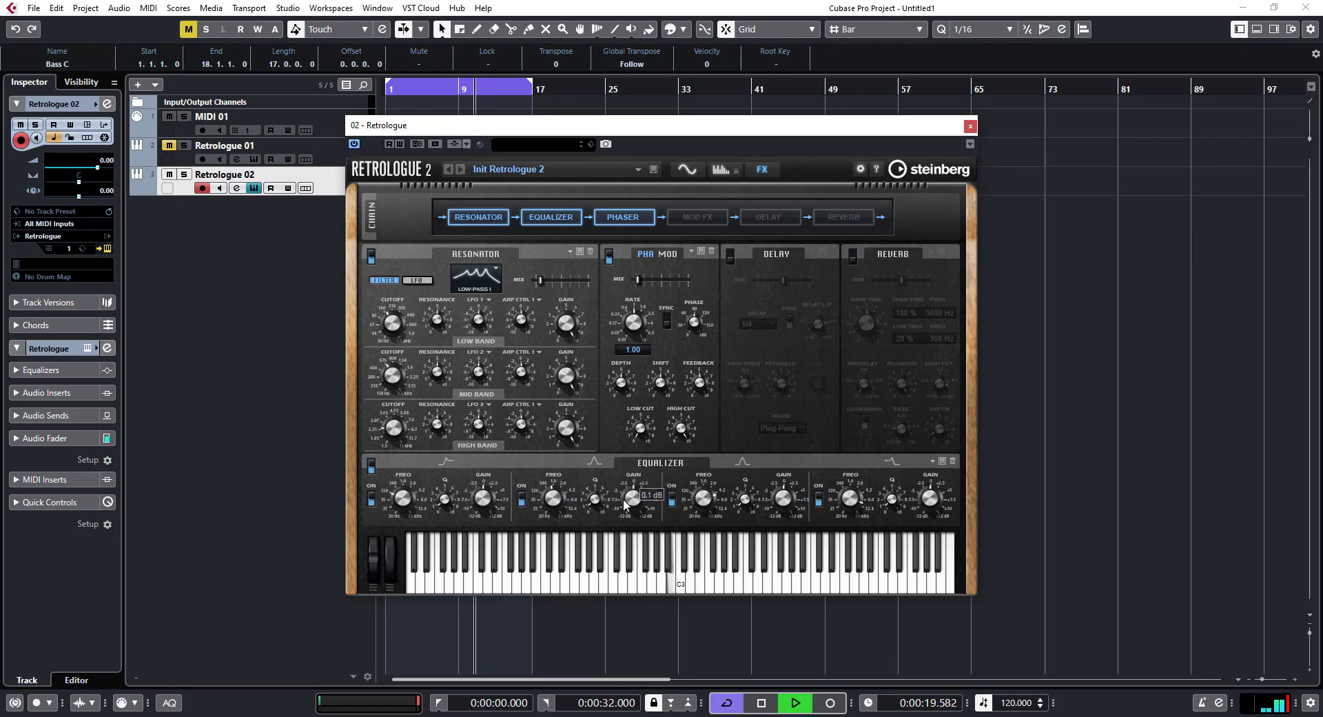
left_click_drag(626, 506, 628, 491)
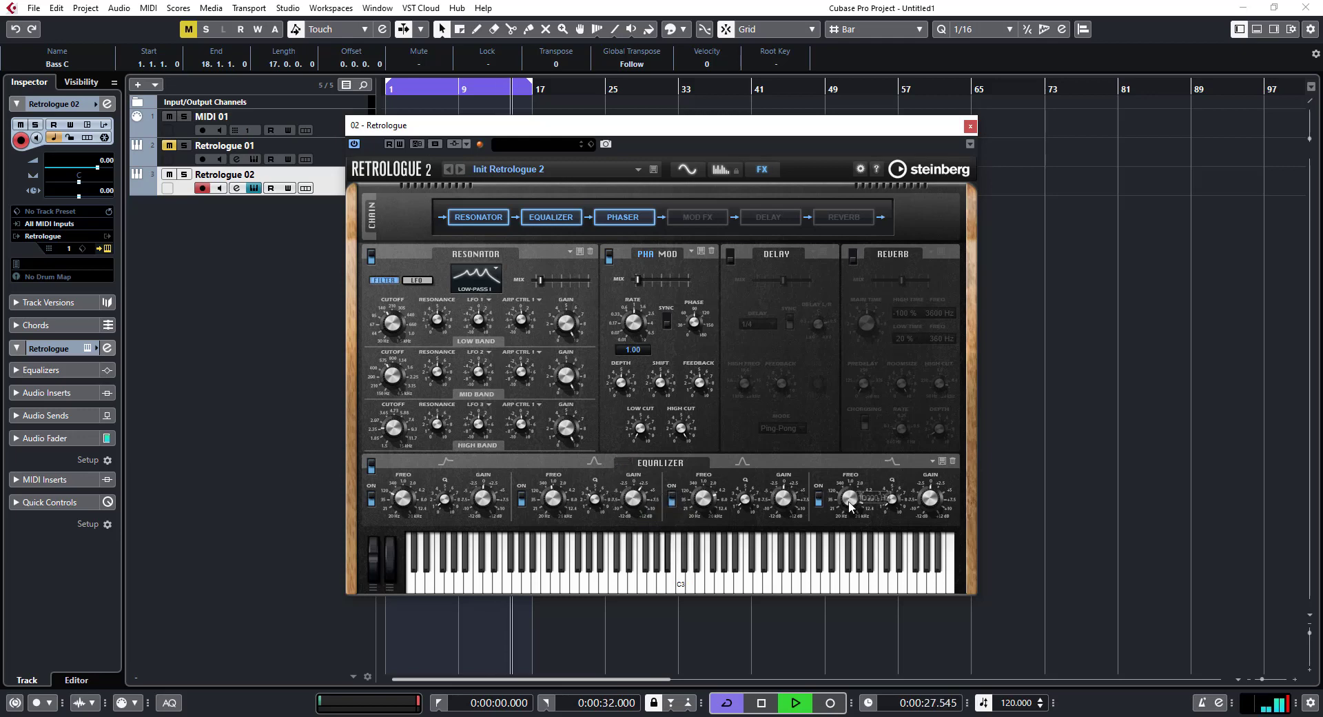
mouse_move(855, 501)
left_mouse_down()
mouse_move(839, 514)
mouse_move(843, 502)
left_mouse_up()
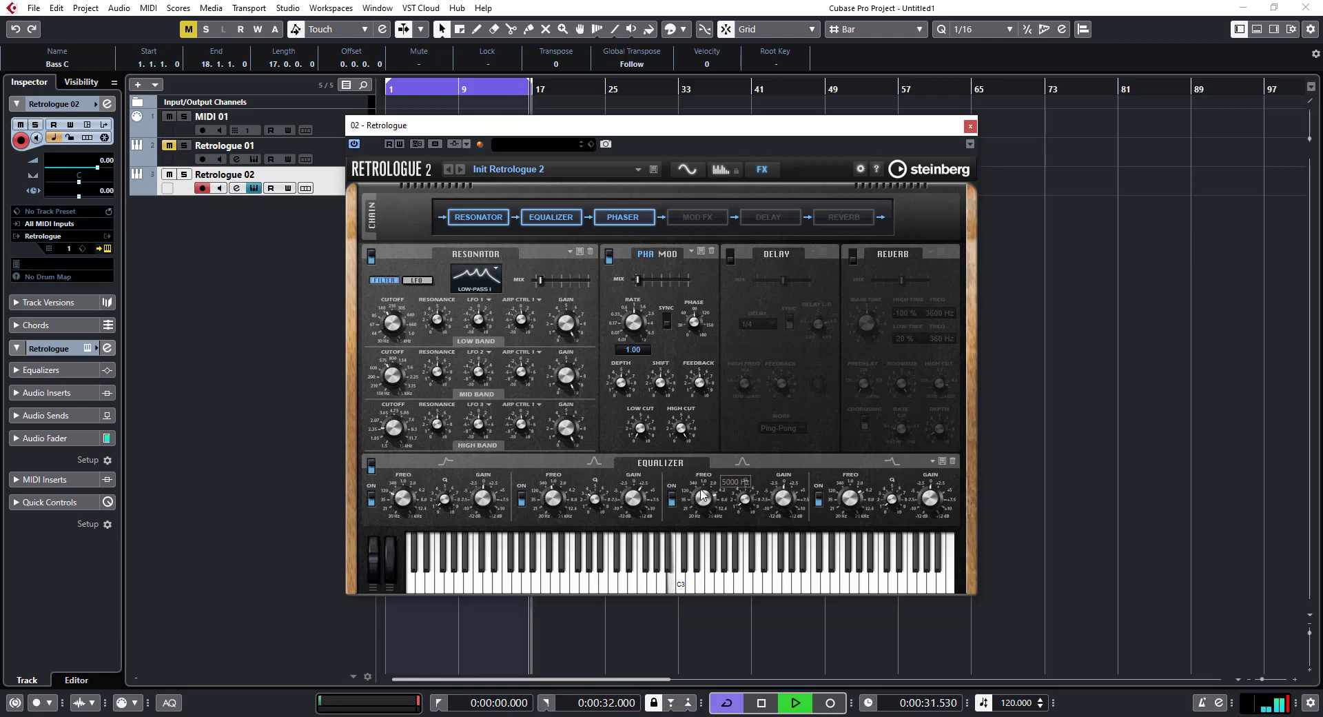
left_click_drag(707, 492, 788, 465)
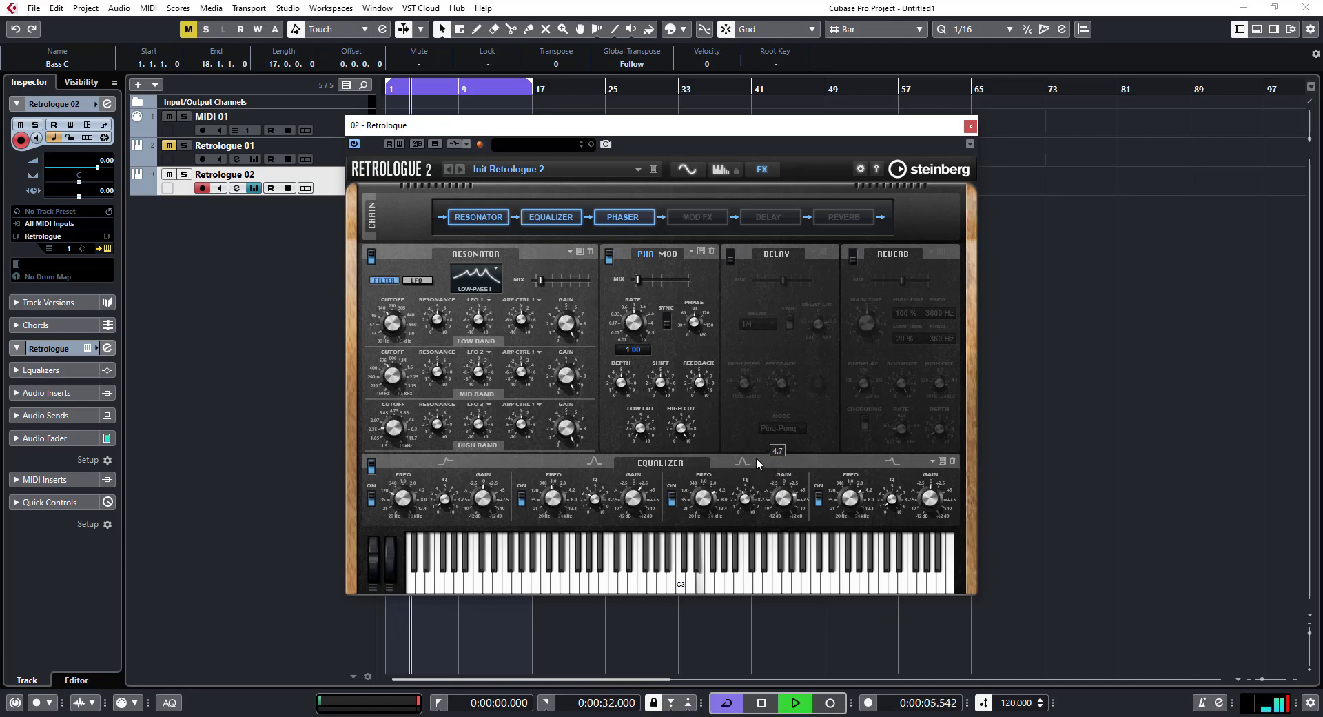
left_click_drag(698, 497, 701, 501)
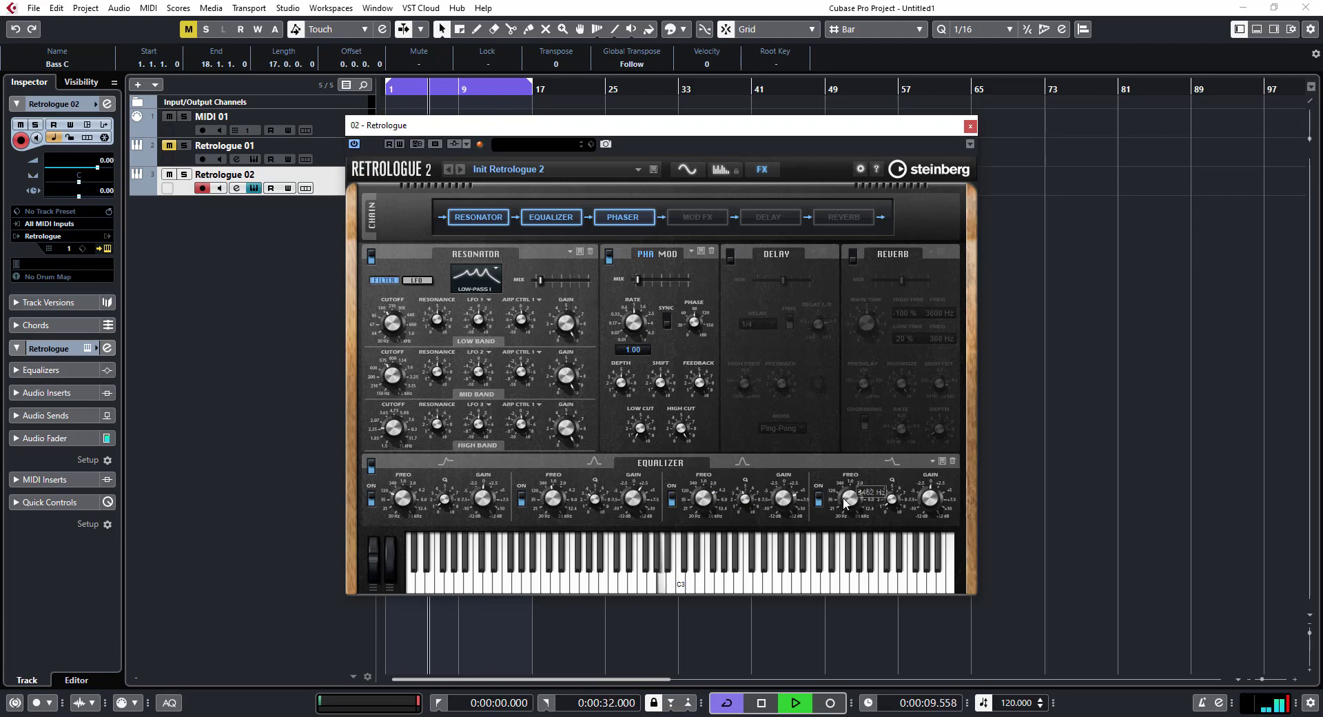
mouse_move(783, 496)
left_mouse_down()
mouse_move(784, 515)
mouse_move(786, 504)
left_mouse_up()
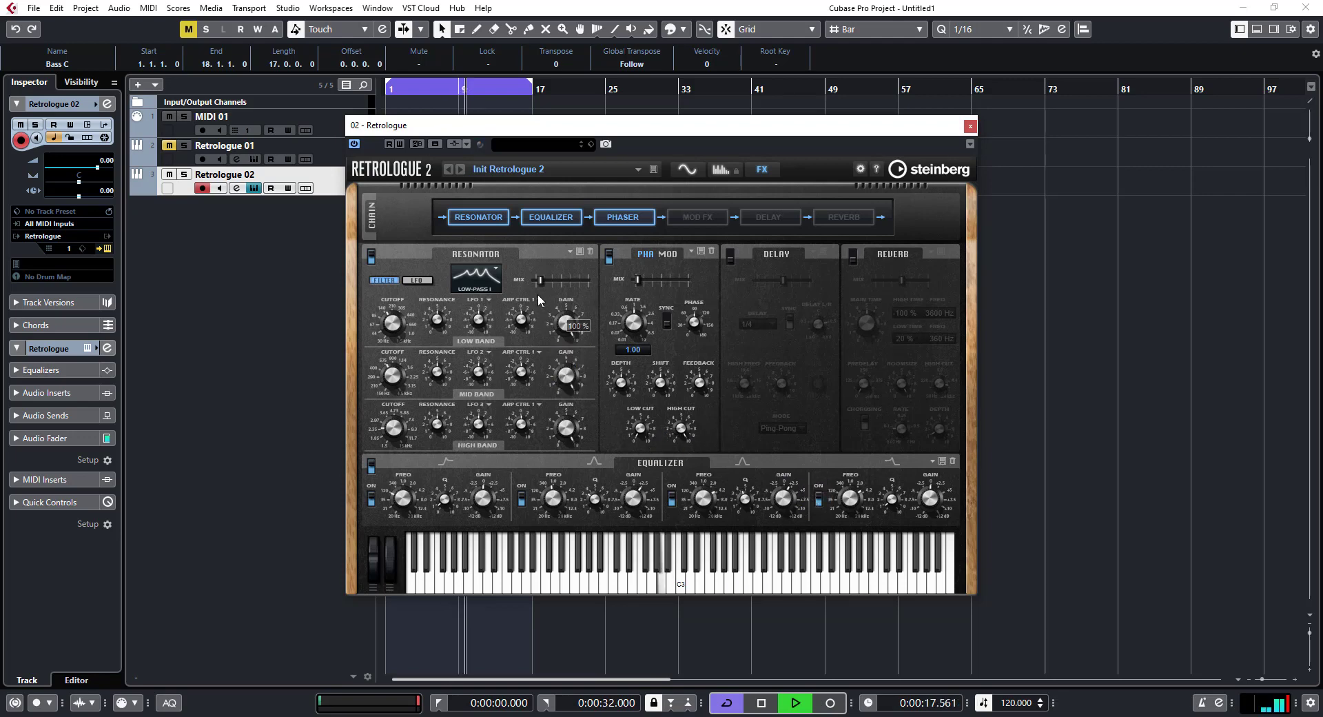
mouse_move(543, 283)
left_mouse_down()
mouse_move(585, 286)
mouse_move(550, 284)
left_mouse_up()
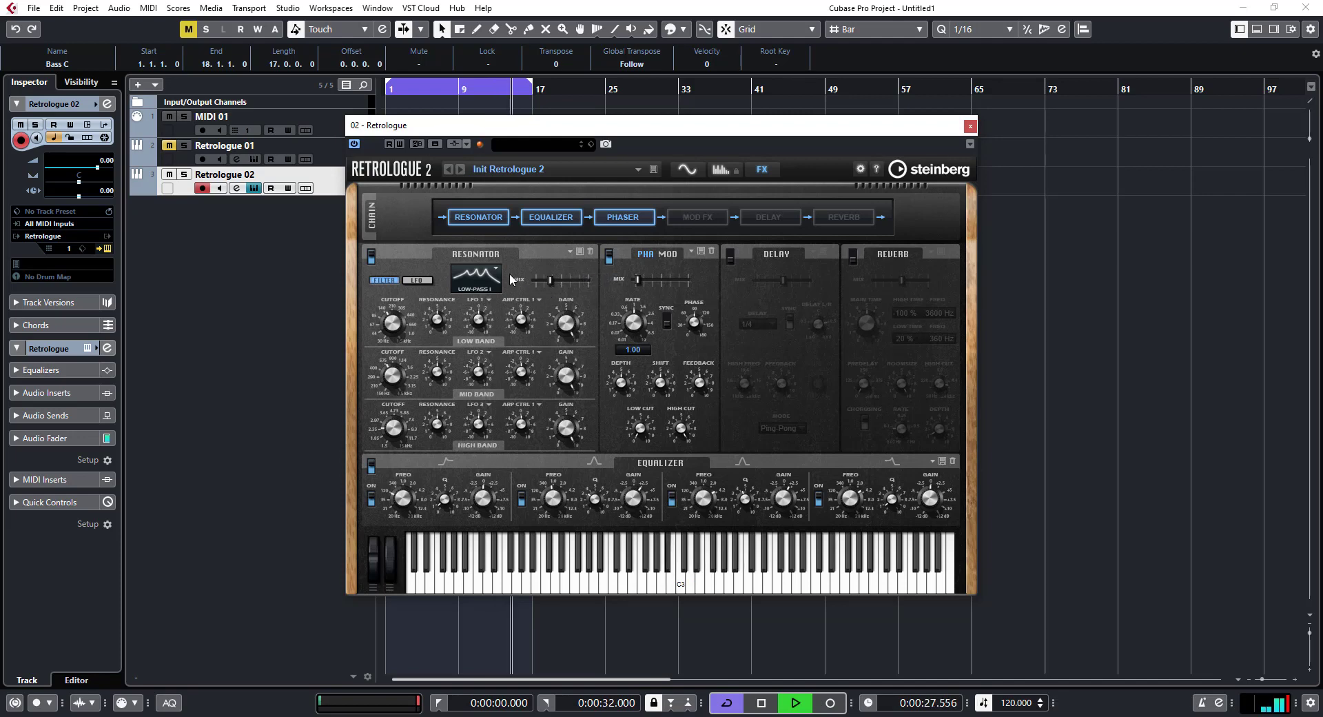
Turn on oscillator 1, change its waveform, lower its octave and blend it in at a mix level of about 7%.
left_click(687, 169)
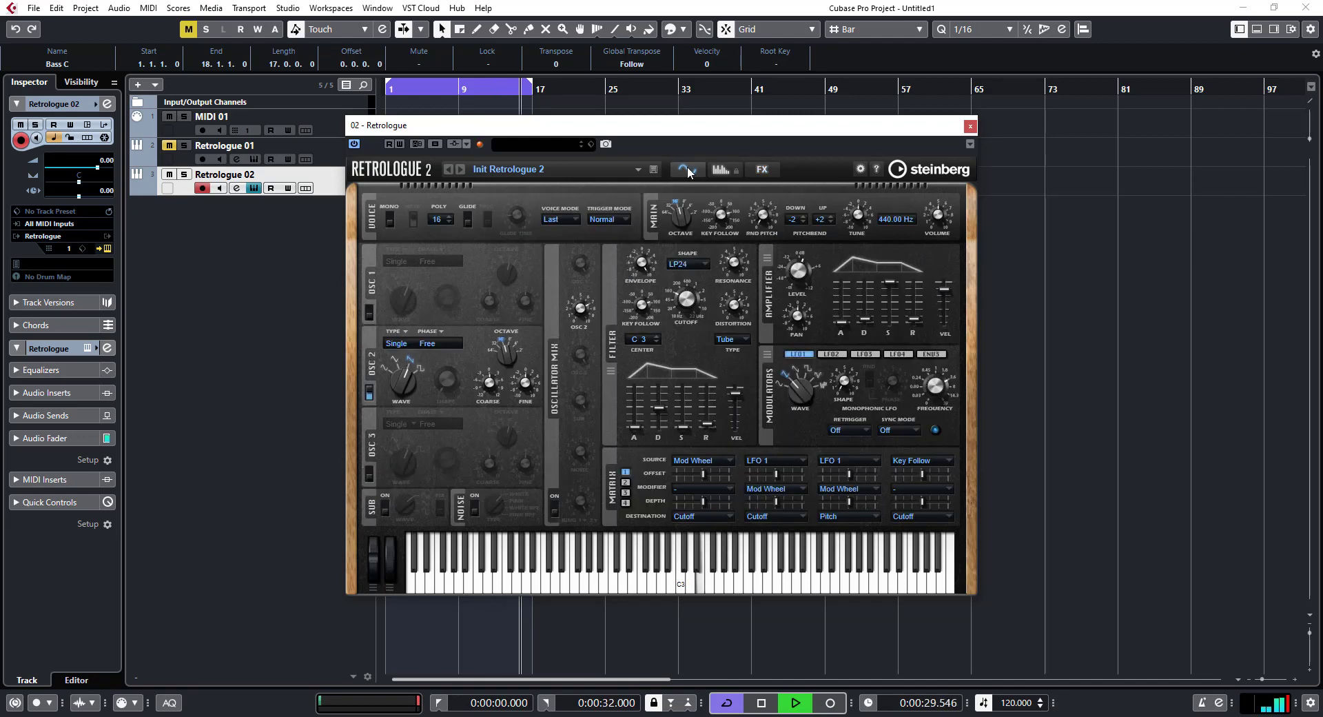
left_click(372, 312)
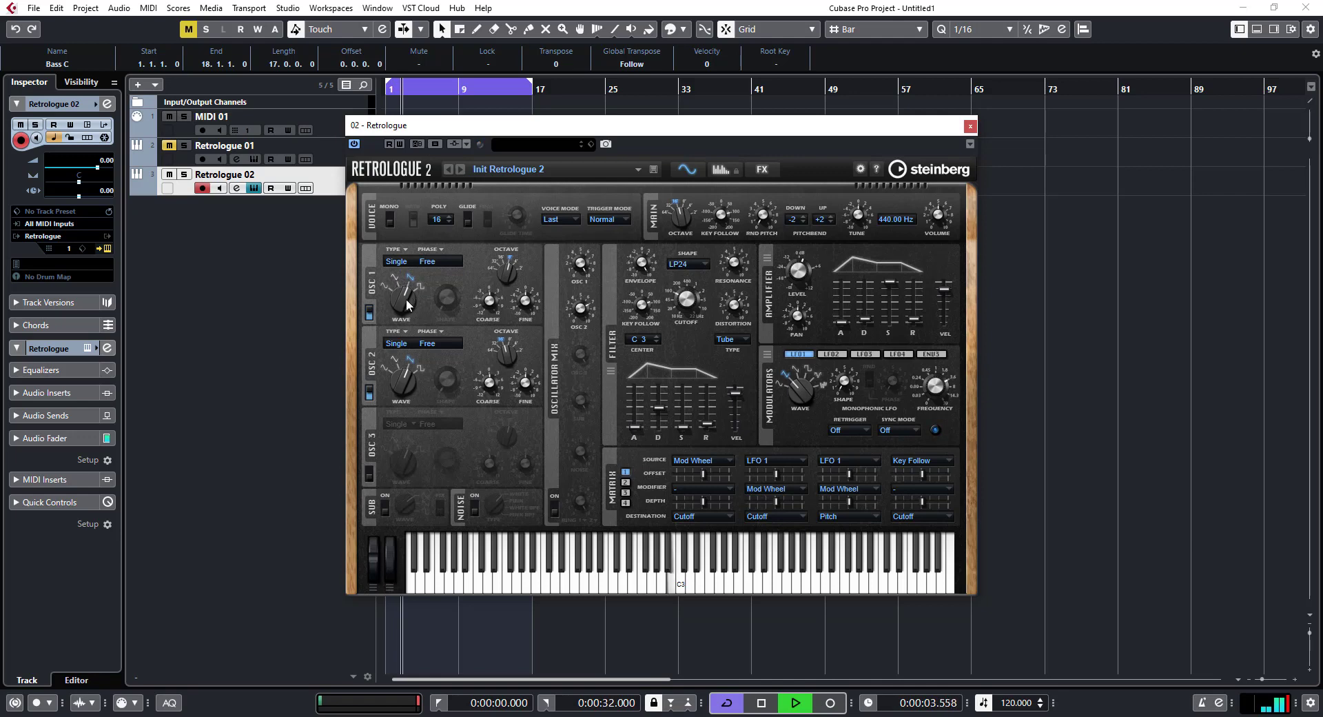
left_click_drag(407, 300, 398, 325)
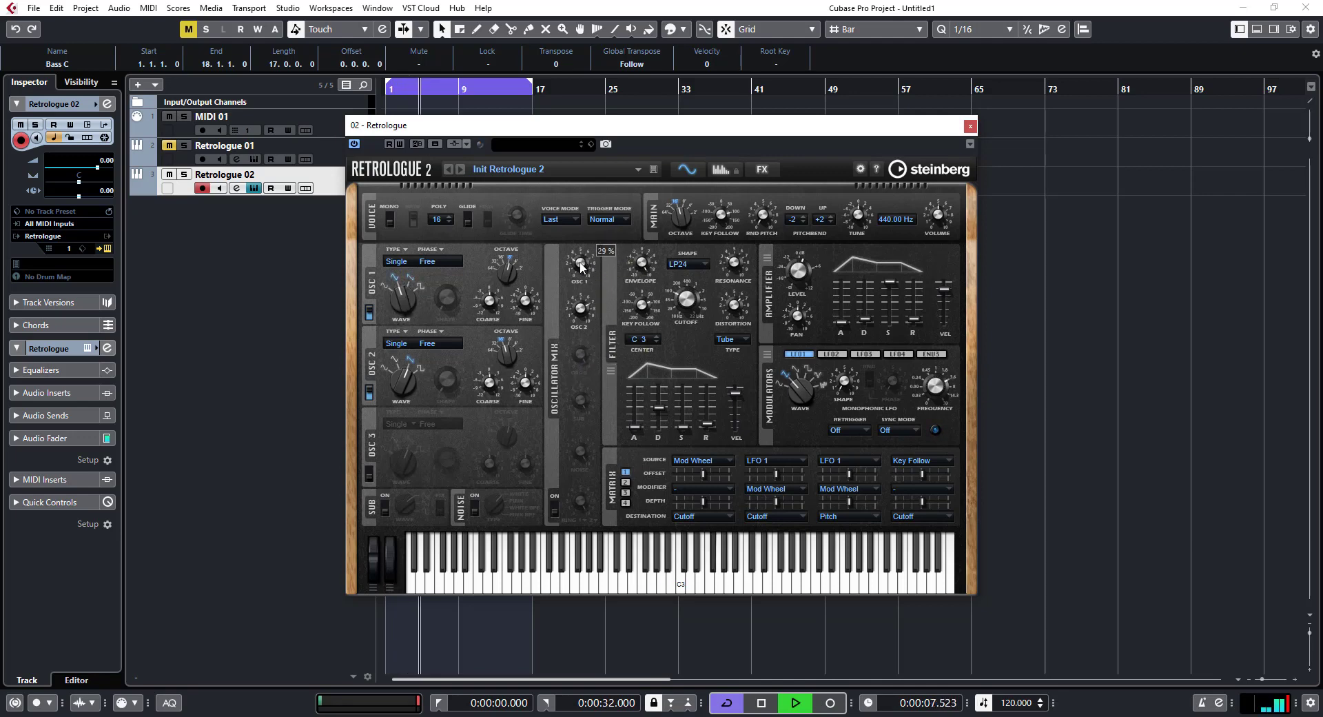
left_click_drag(577, 292, 578, 288)
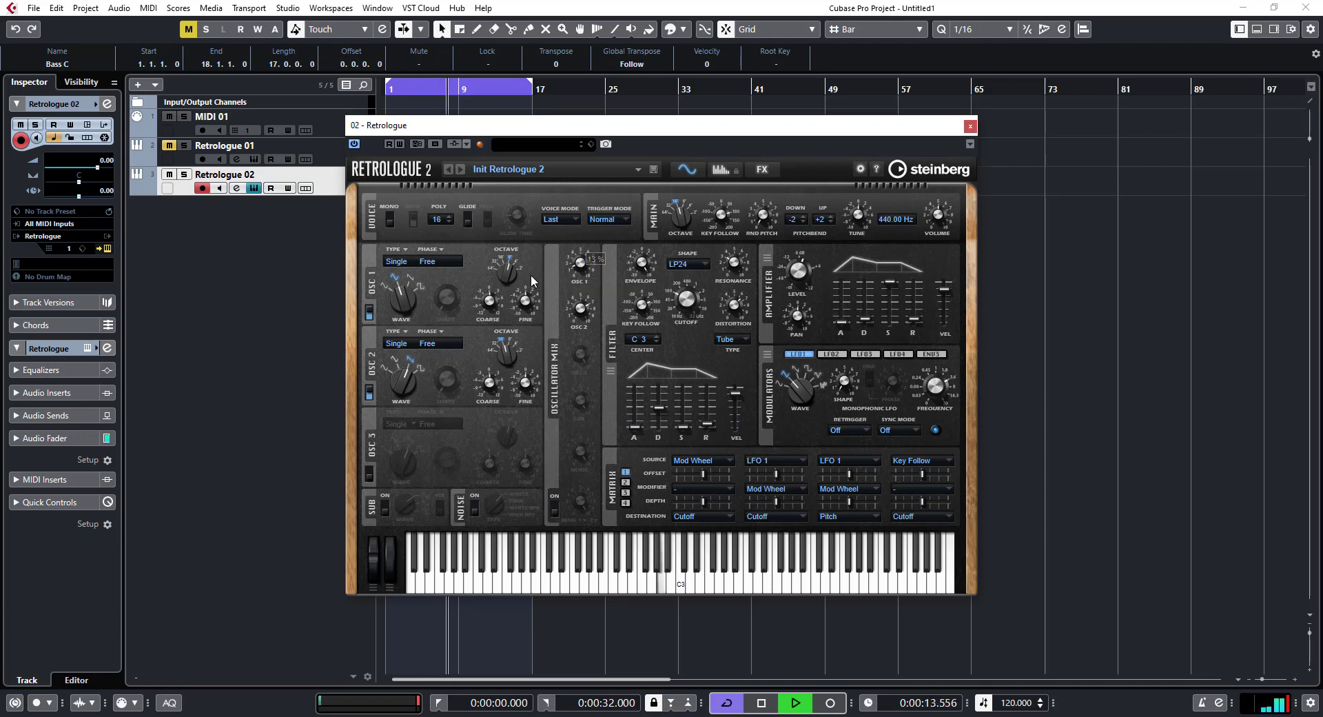
left_click_drag(509, 269, 583, 270)
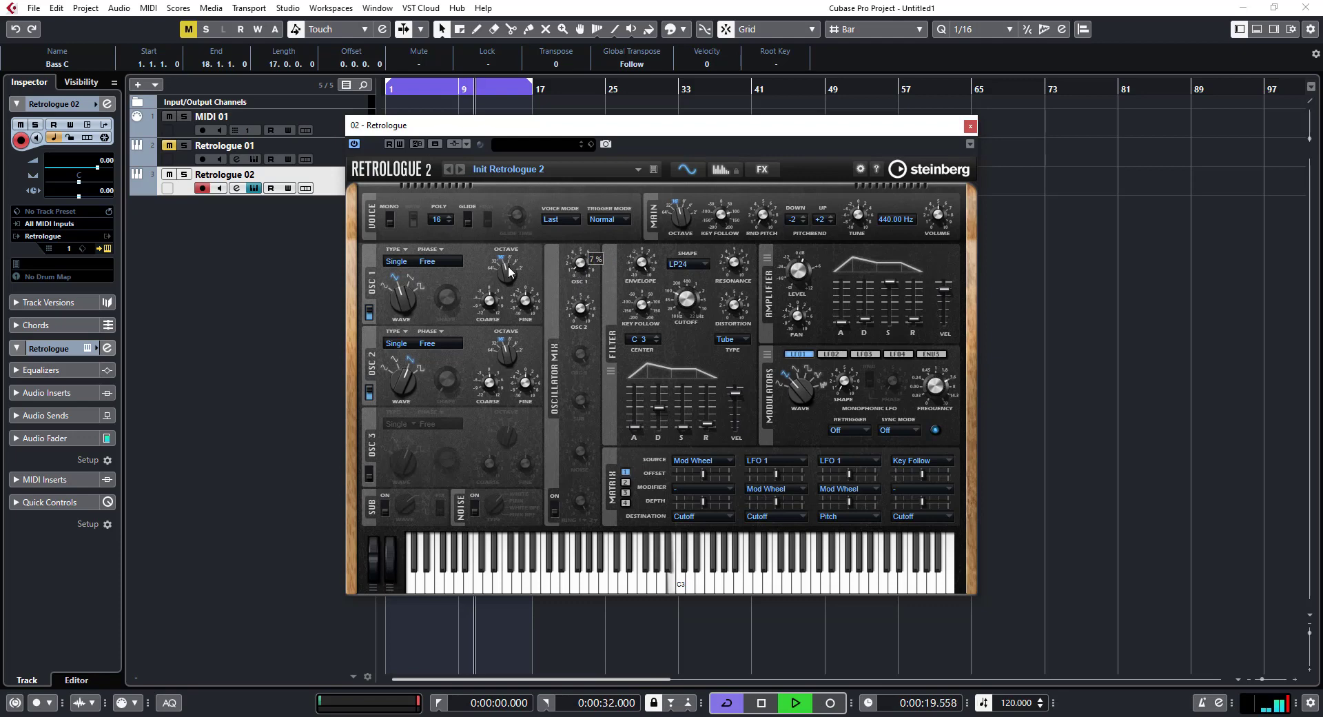
Keep oscillator 1's phase on Free, change its type to Cross, and set its mix level to about 11%.
left_click(429, 261)
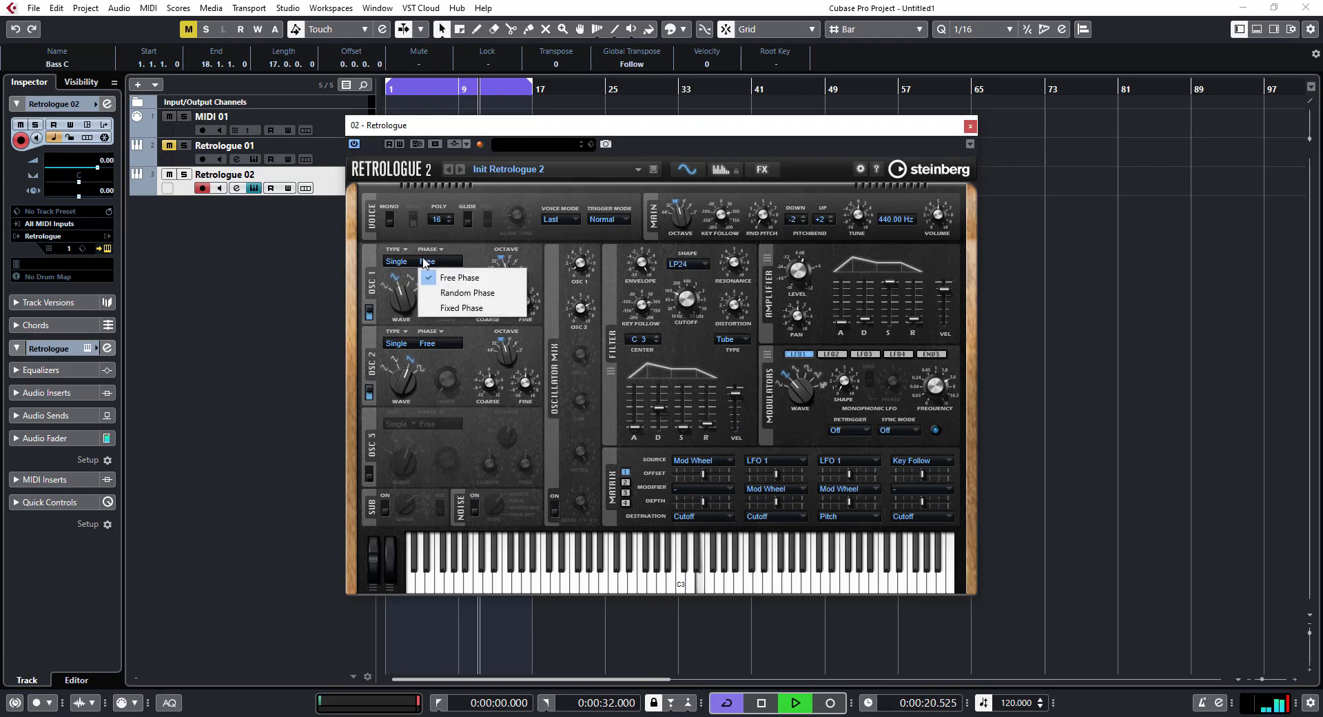
left_click(458, 277)
left_click(397, 262)
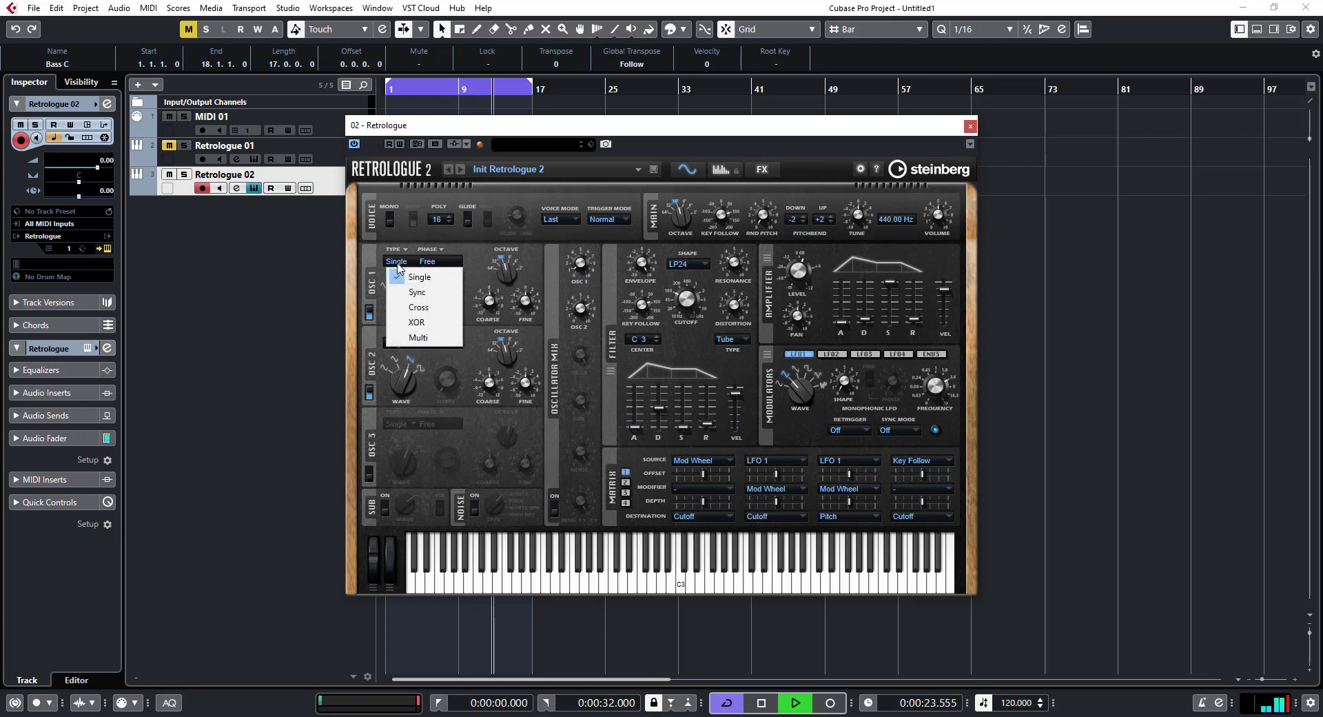
left_click(418, 307)
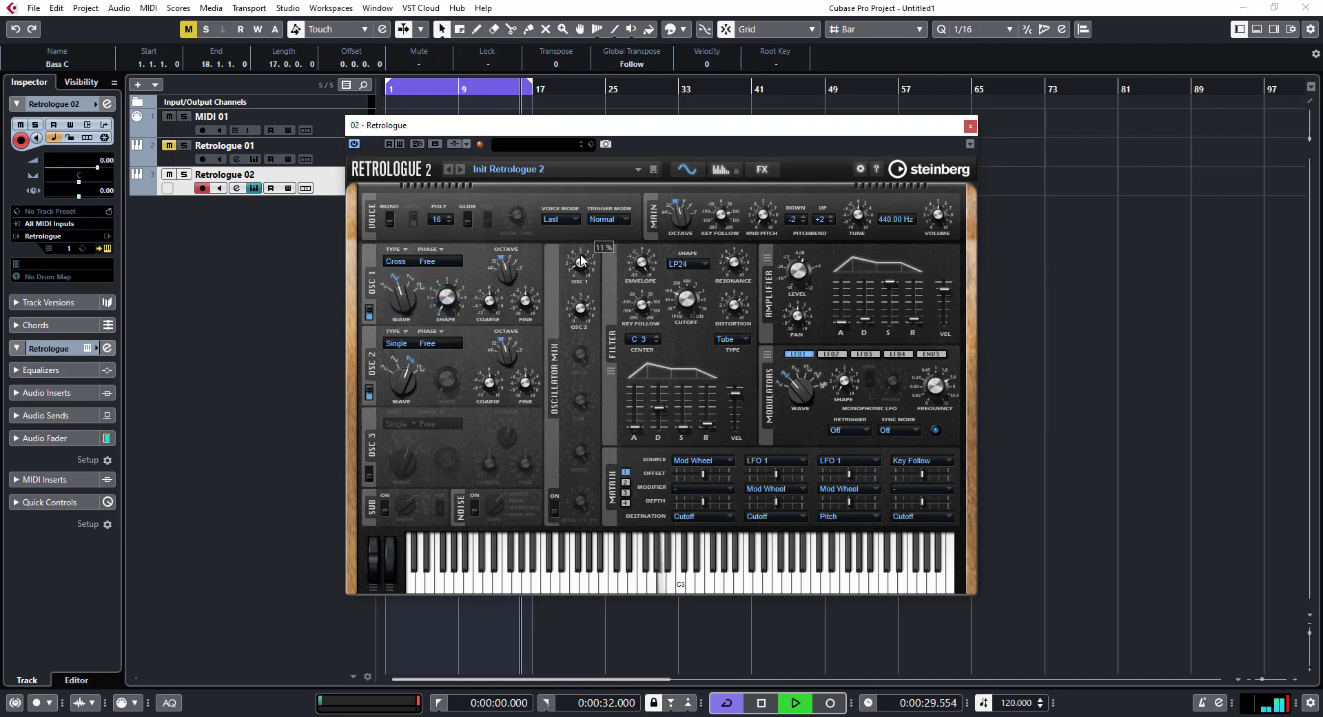
Turn on the sub oscillator at a mix level of about 20% with Fix enabled, trying the noise generator along the way.
left_click(385, 509)
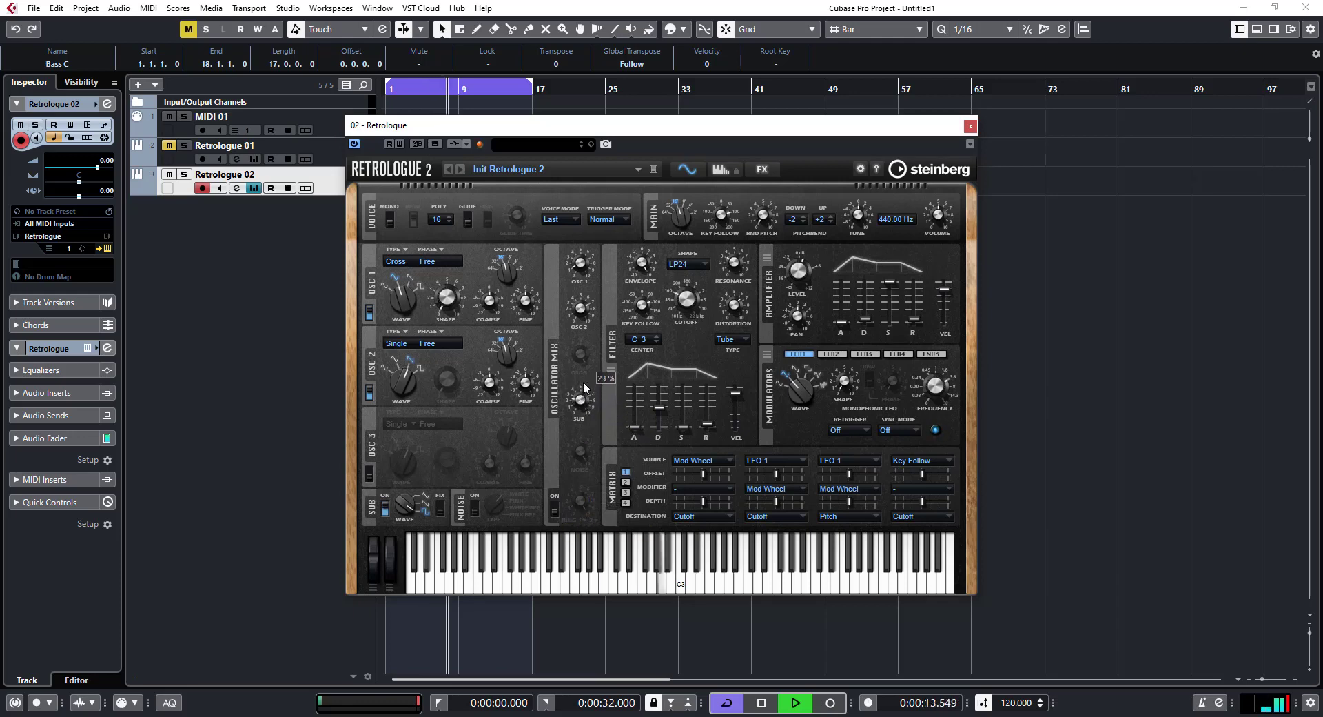
mouse_move(584, 382)
left_mouse_down()
mouse_move(588, 373)
mouse_move(582, 382)
left_mouse_up()
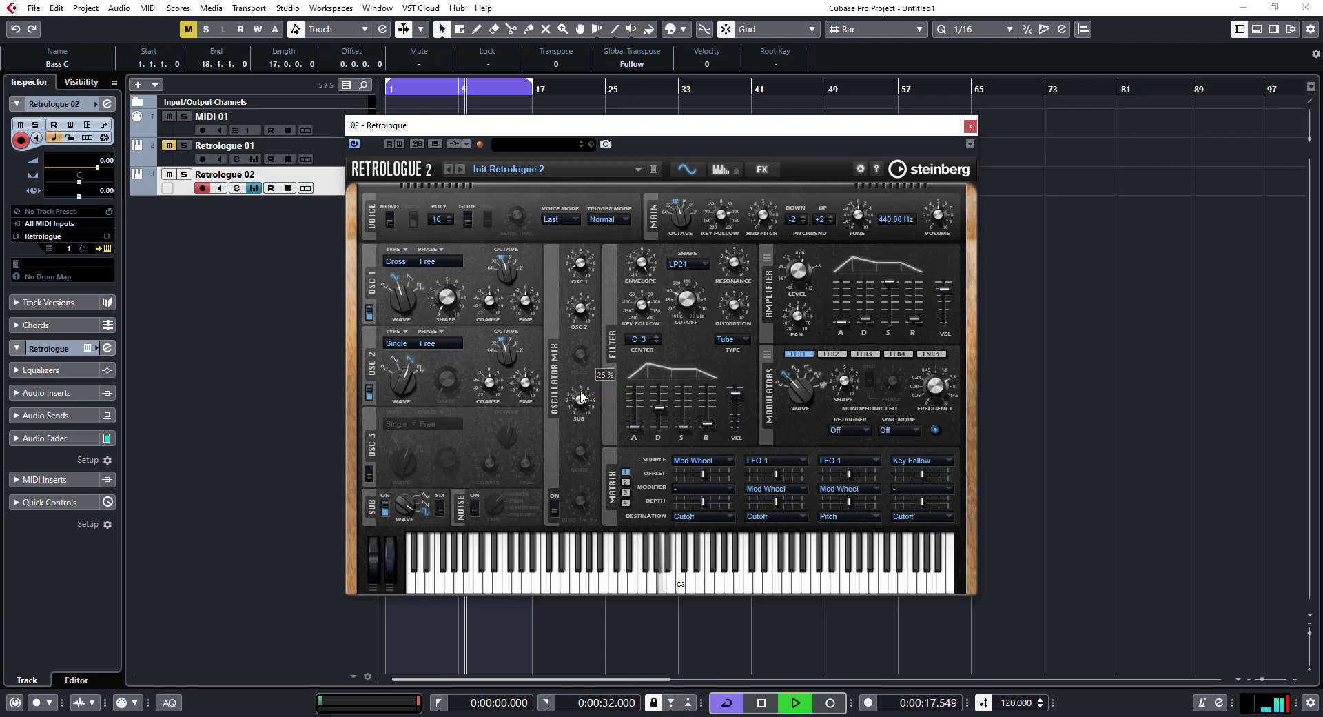
left_click(475, 509)
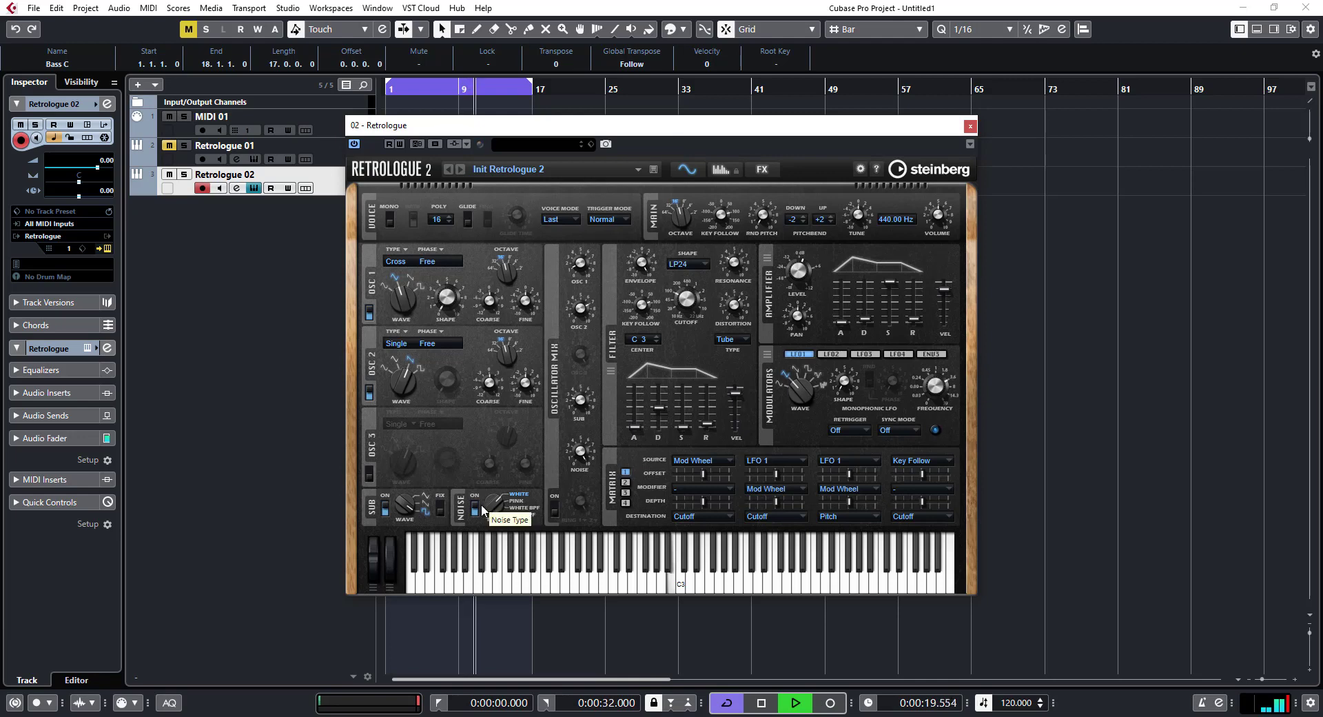
left_click(475, 509)
left_click_drag(581, 401, 582, 408)
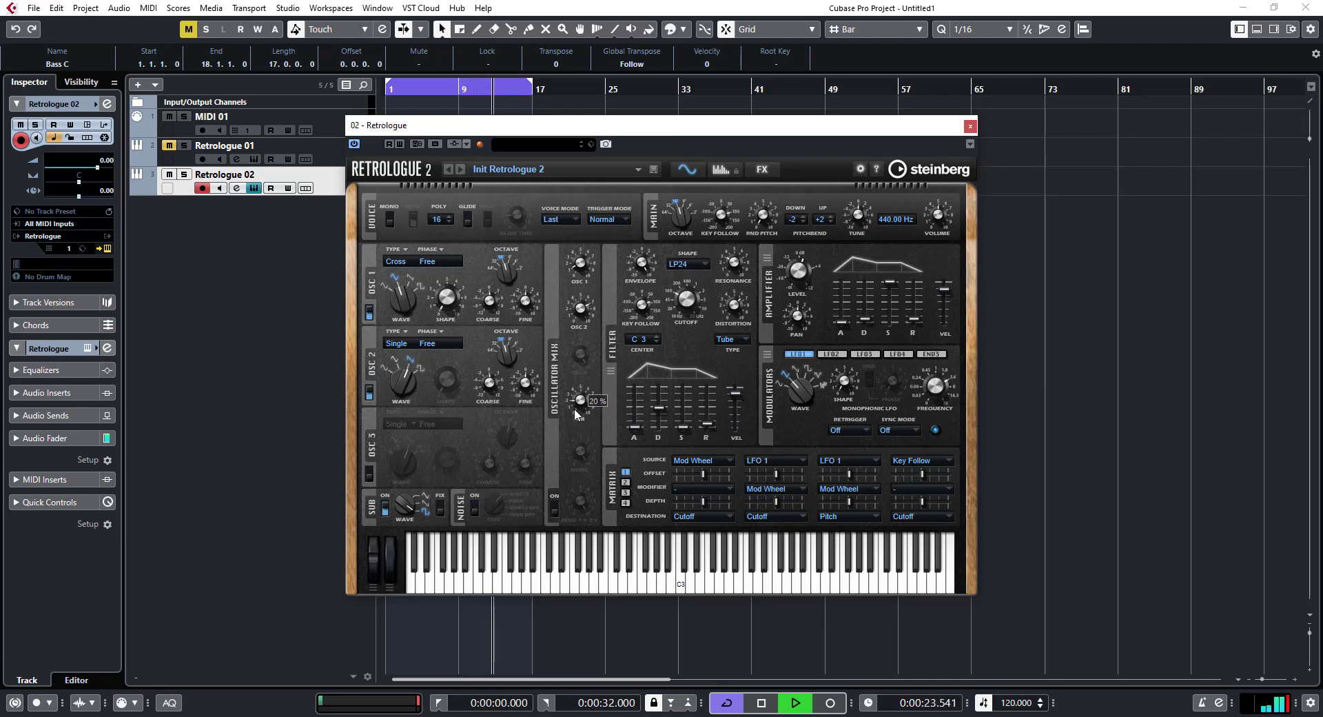
left_click(440, 510)
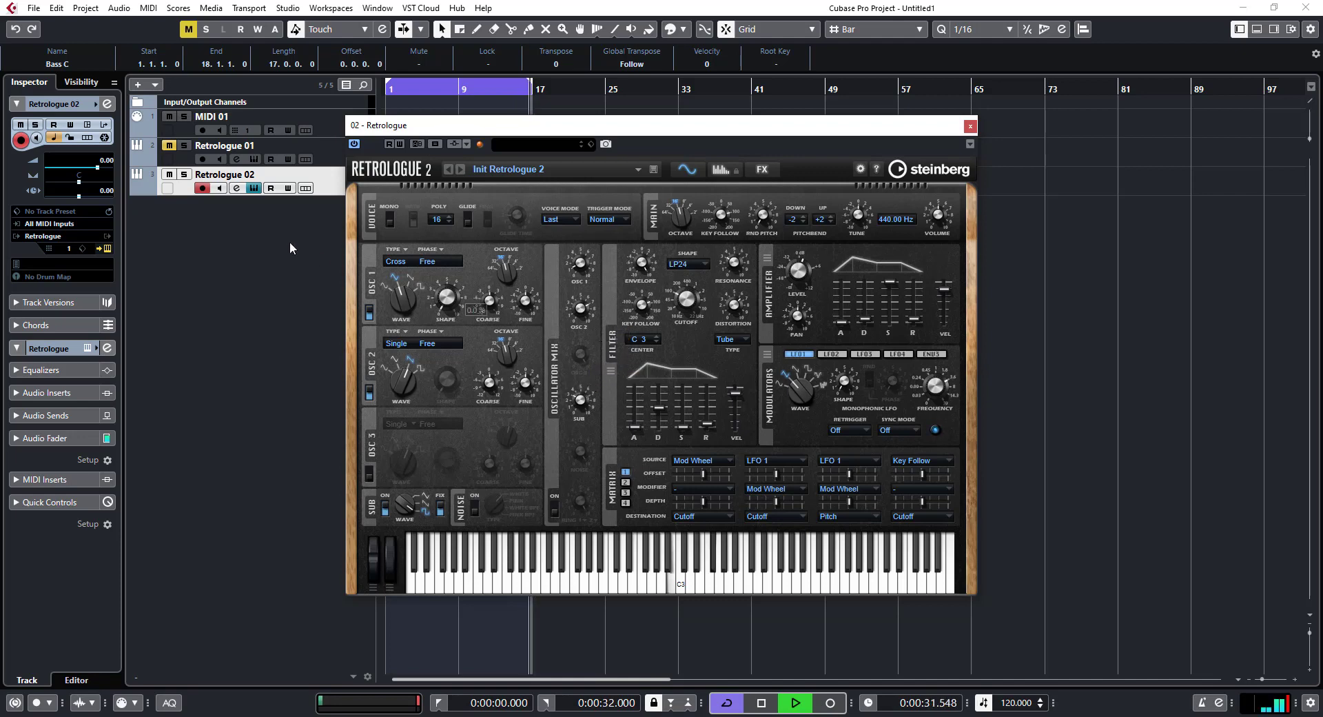
Examine the live frequency spectrum of the Retrologue 02 channel beside its synth window, and close the channel settings.
left_click(235, 187)
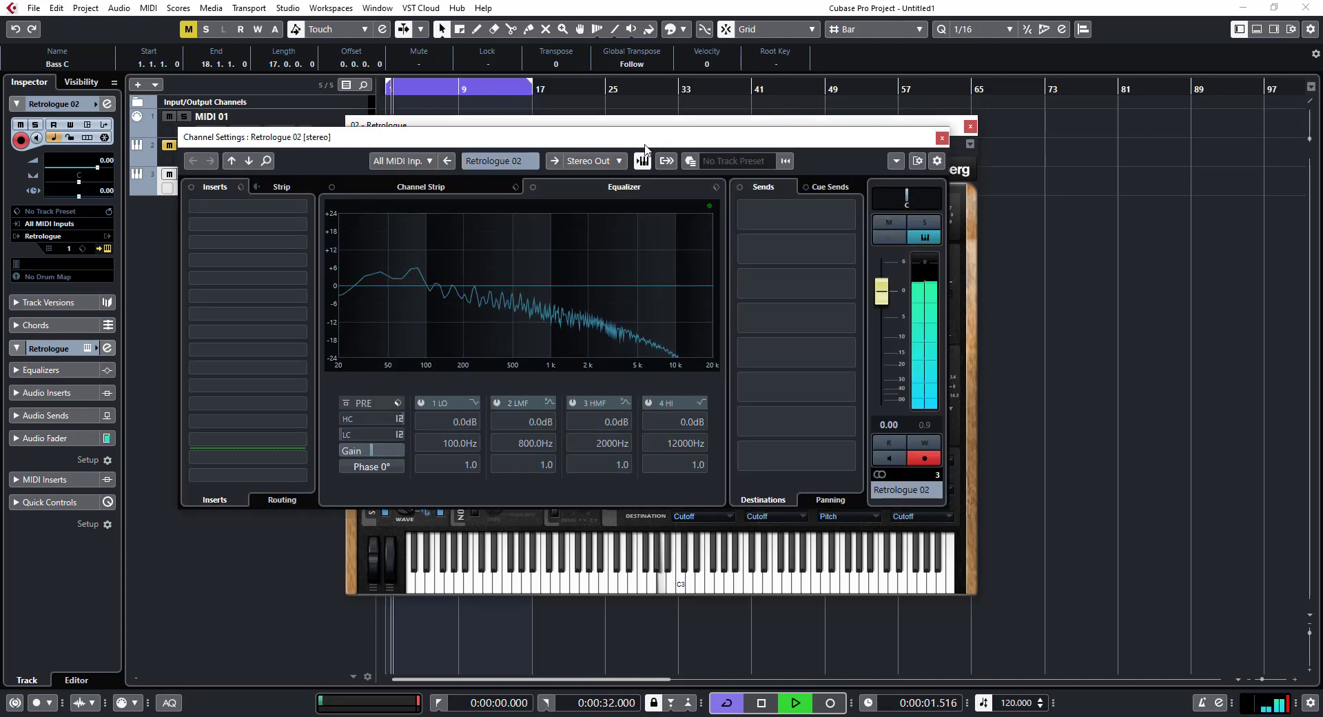
left_click_drag(659, 129, 921, 130)
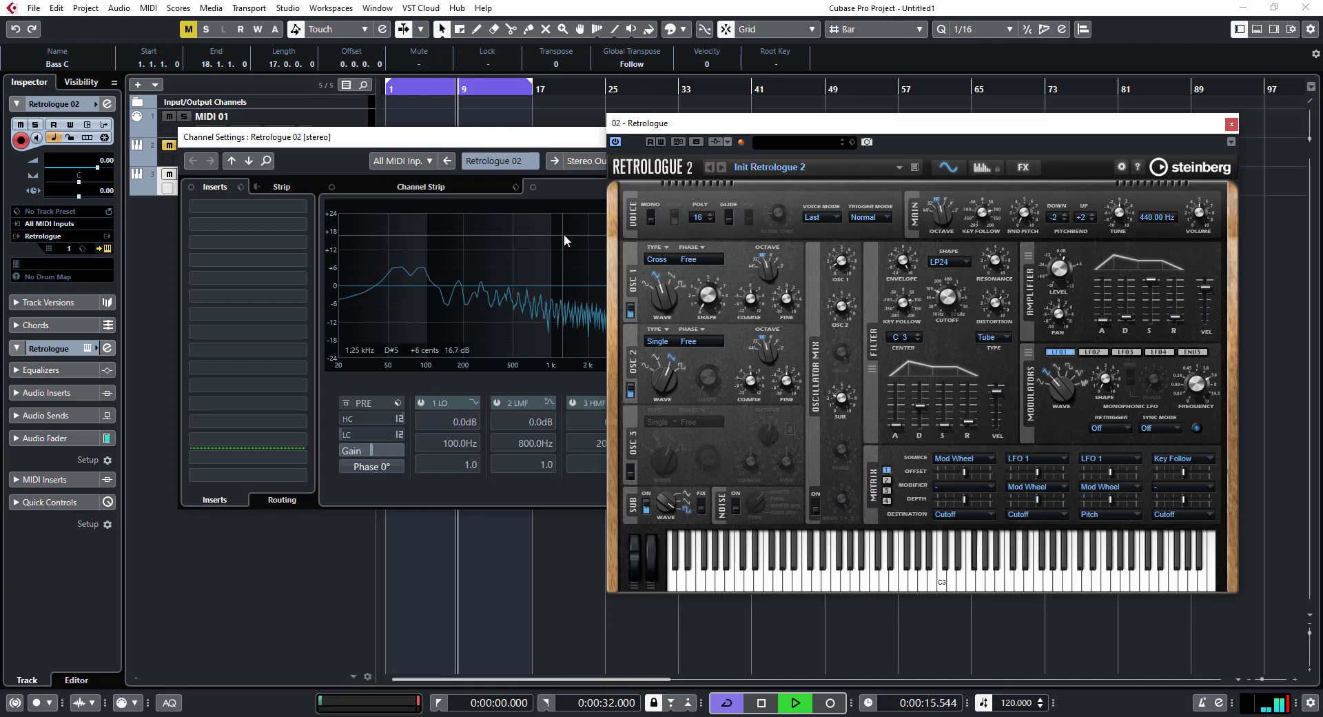
left_click_drag(514, 140, 456, 165)
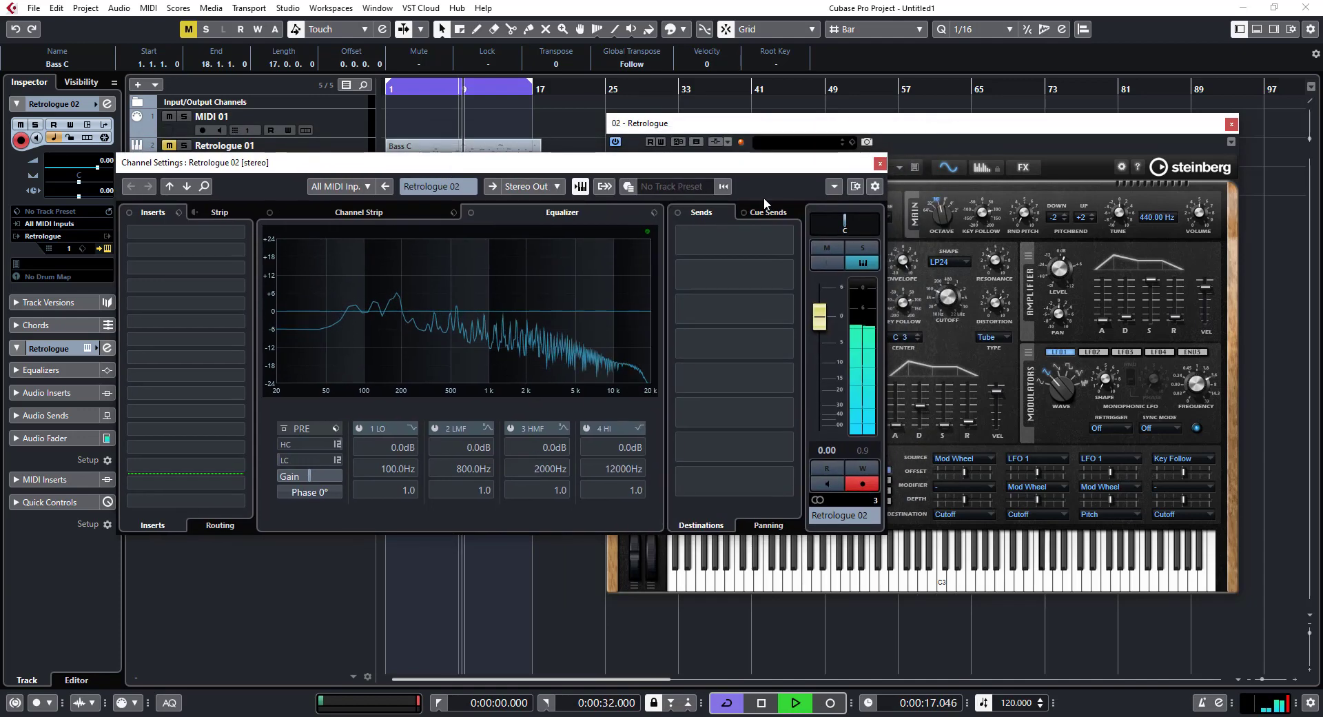
left_click(877, 162)
left_click_drag(944, 131, 881, 136)
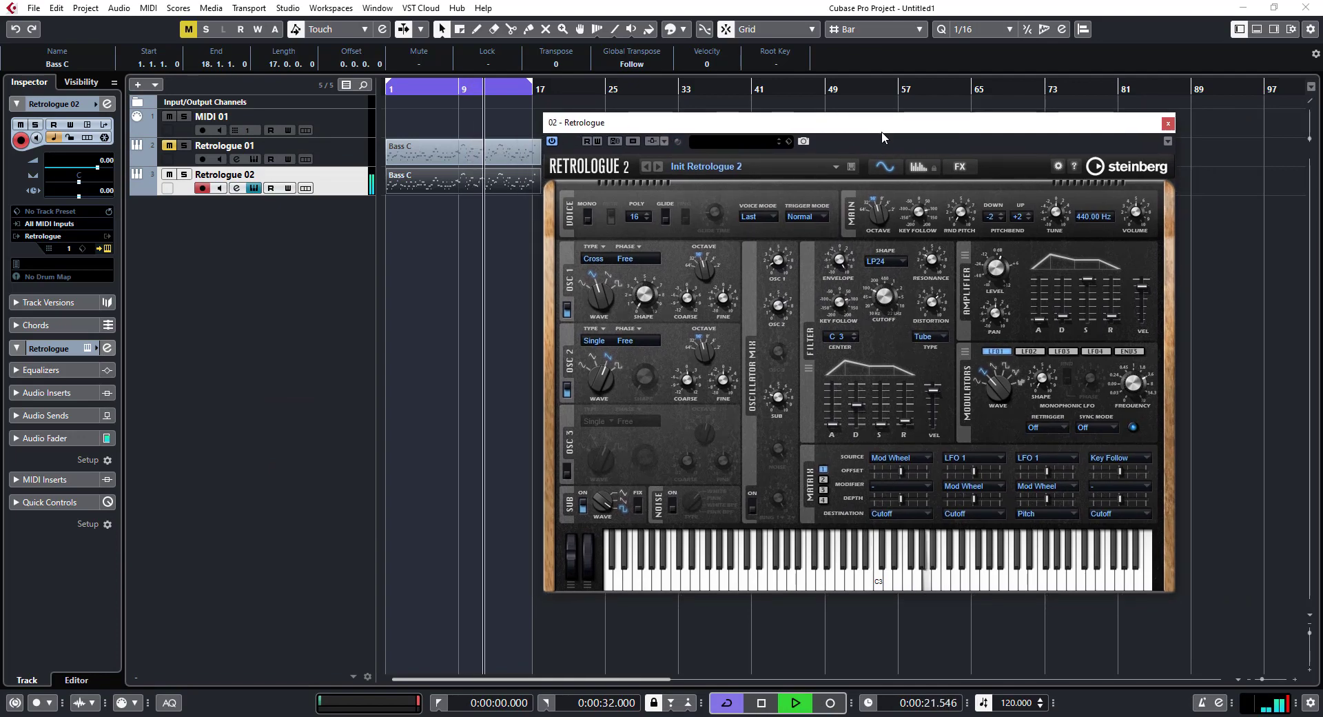
Compare the original and rebuilt basses by toggling solo on Retrologue 01 during loop playback, and stop playback.
key("space")
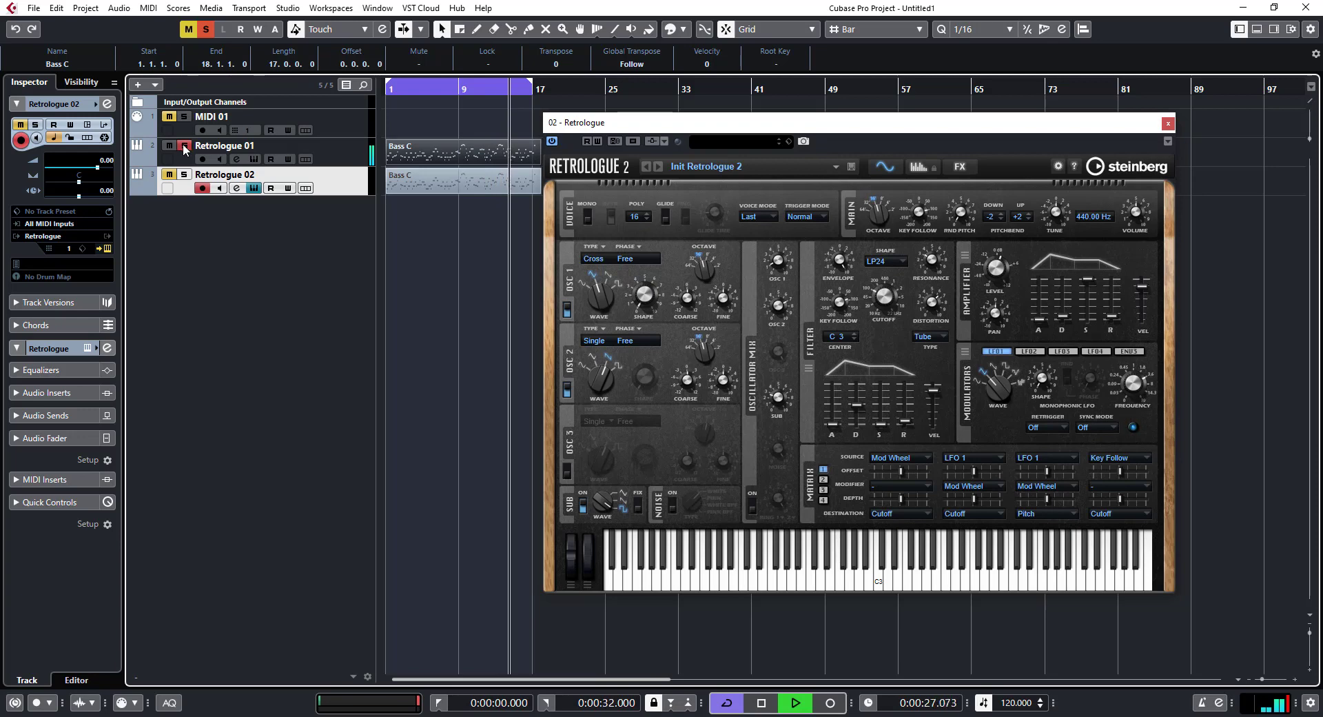
left_click(184, 146)
left_click(169, 145)
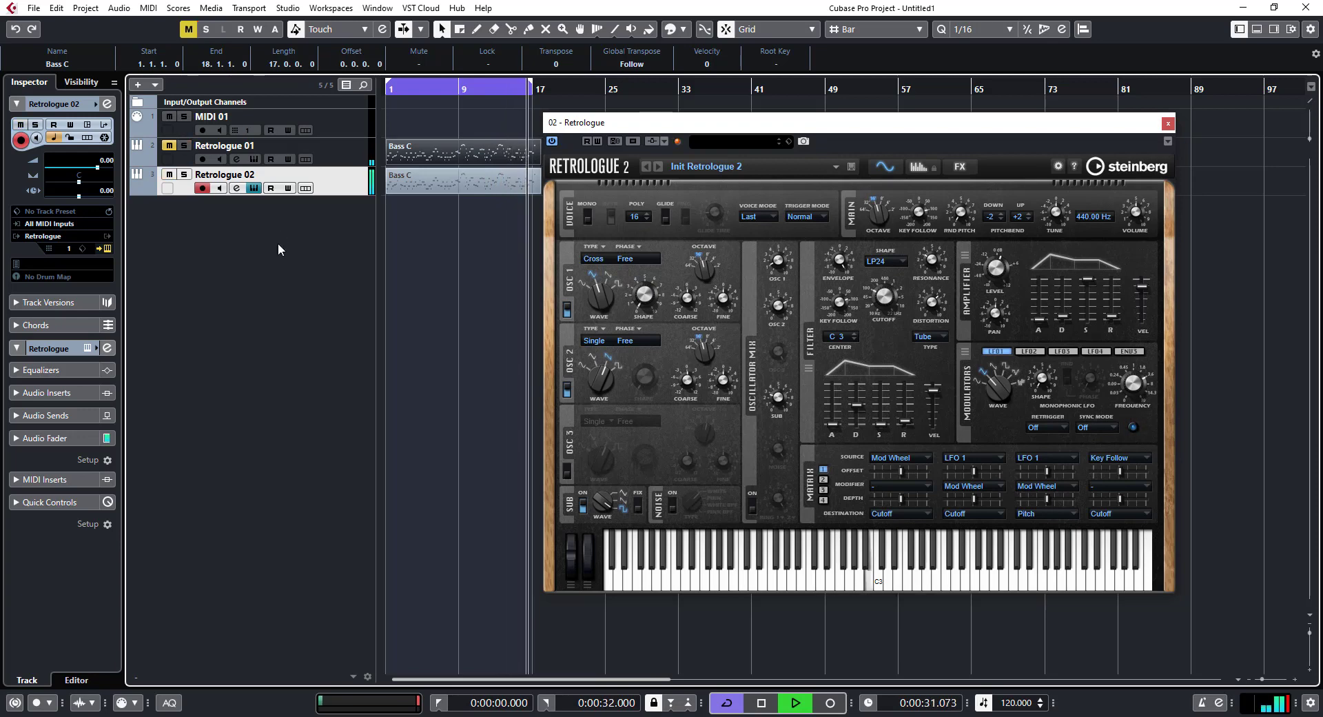
left_click(185, 146)
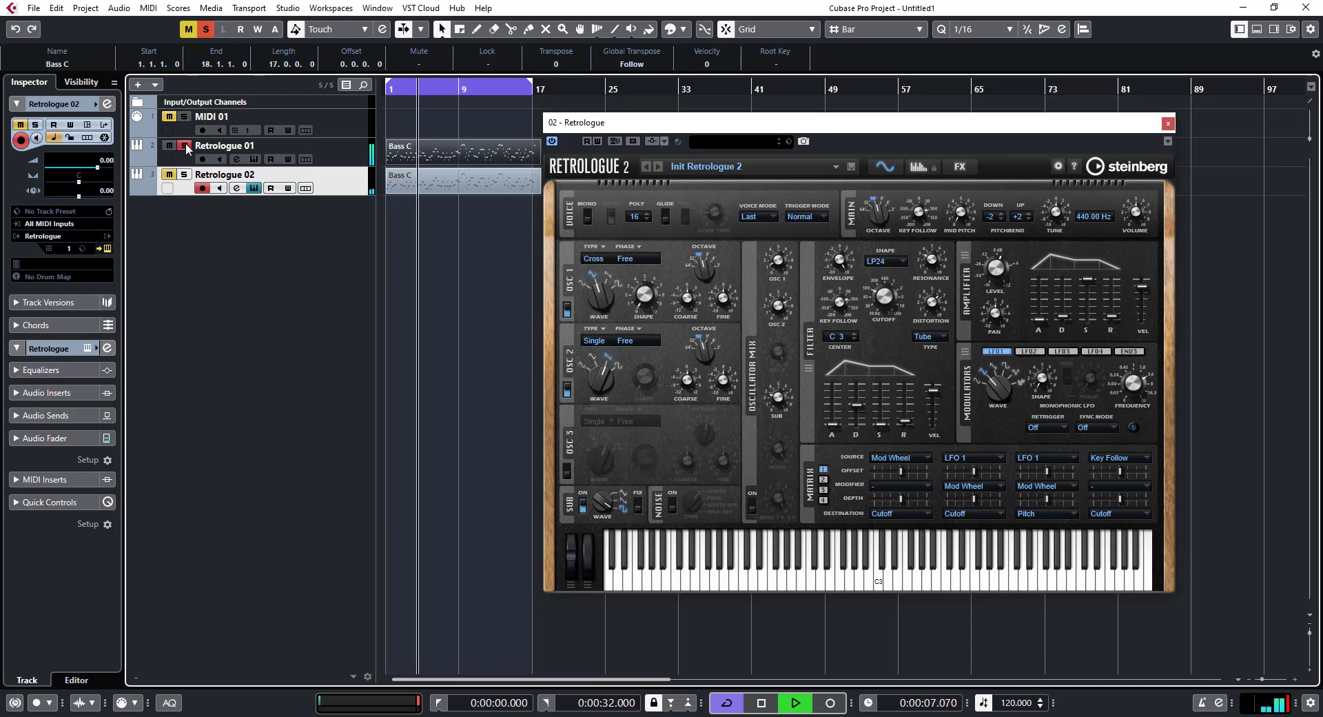
left_click(185, 146)
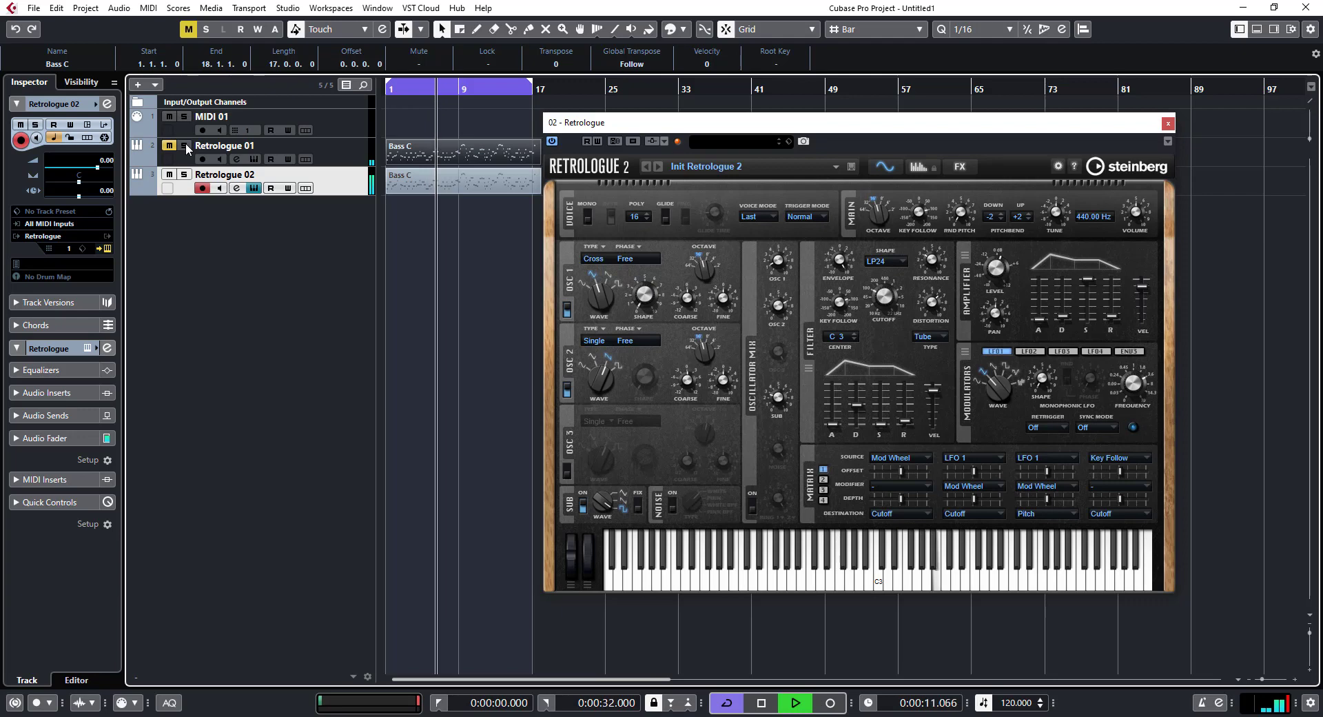
key("space")
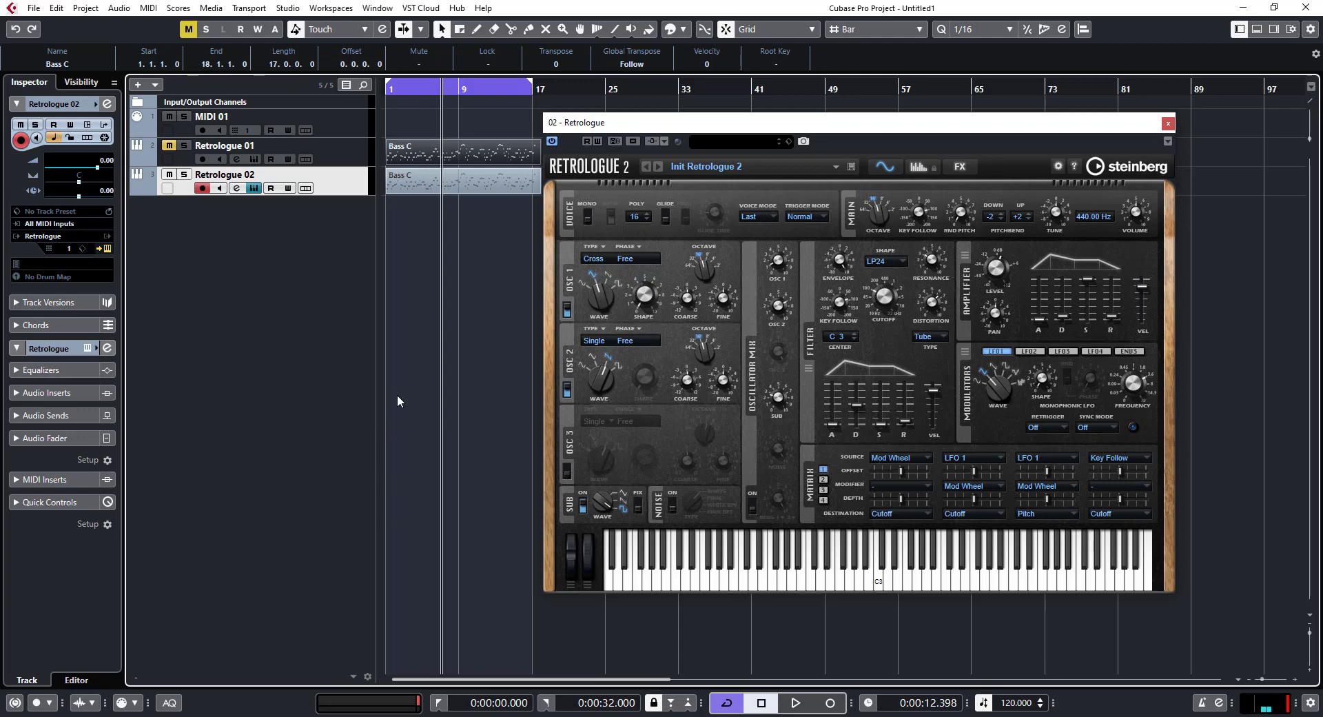
Show the Basic Saw Bass instrument side by side with the rebuilt patch to compare their settings, and close the original.
left_click(253, 159)
left_click_drag(487, 172, 452, 155)
left_click_drag(646, 122, 762, 139)
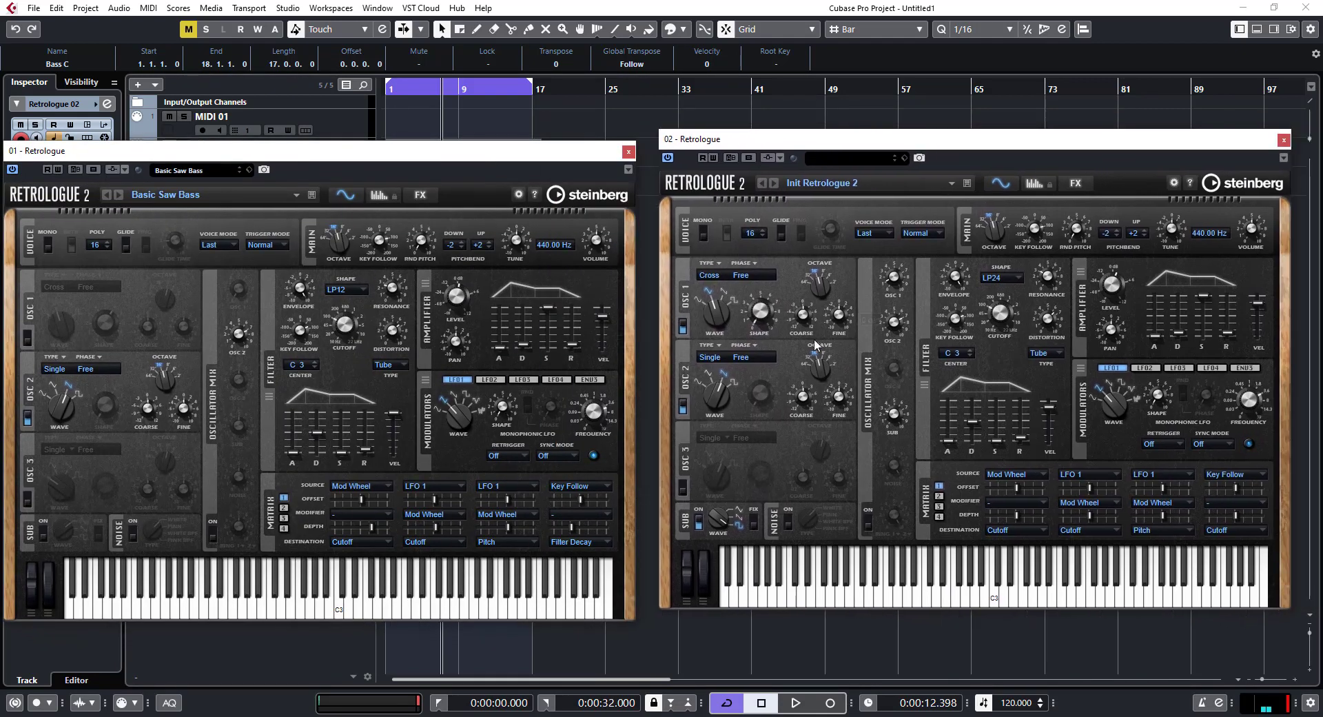
left_click(628, 151)
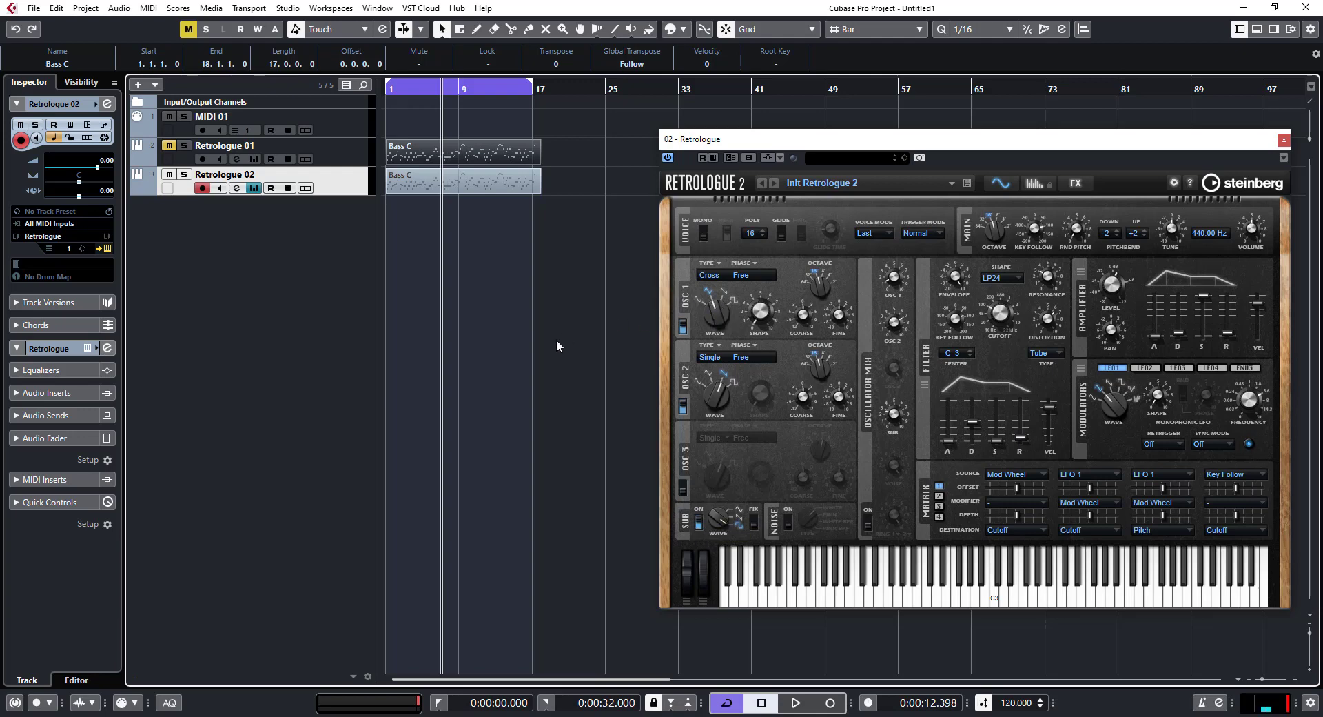
Play Retrologue 01 on its own, release its solo, and play the rebuilt Retrologue 02 bass for comparison.
left_click(184, 145)
key("space")
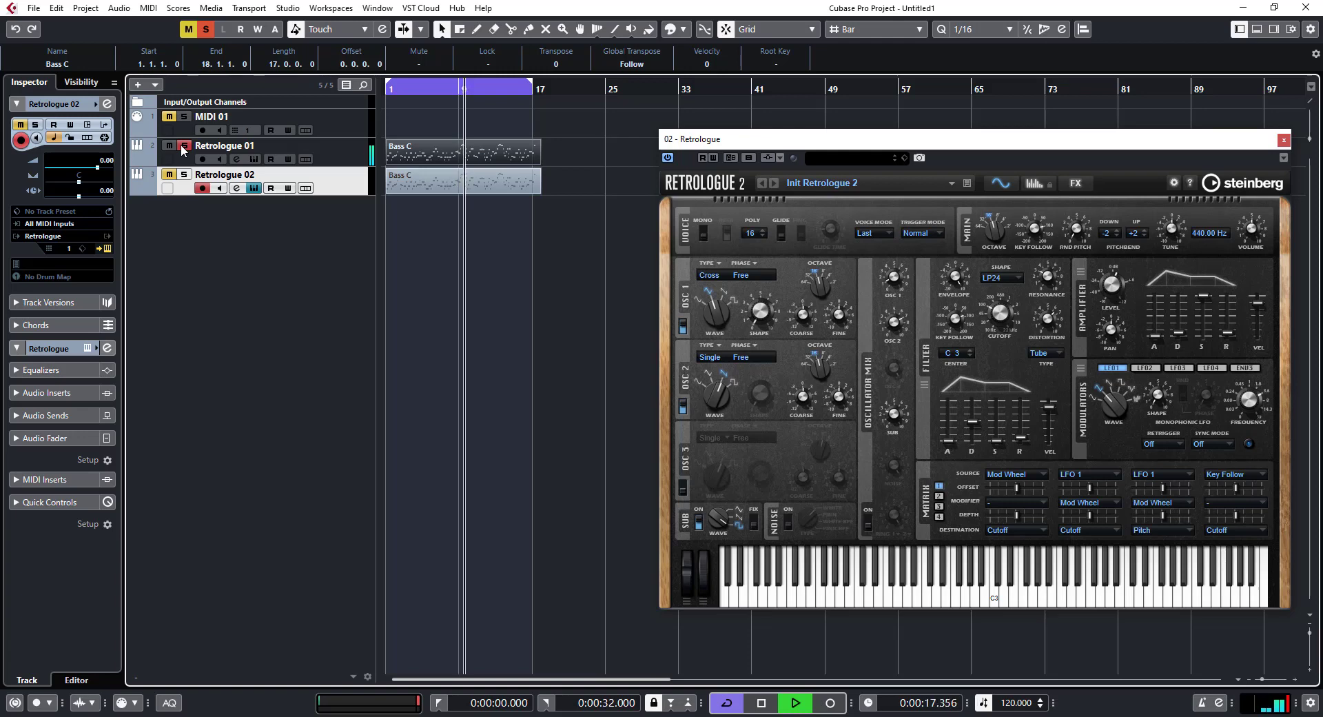
key("space")
left_click(184, 146)
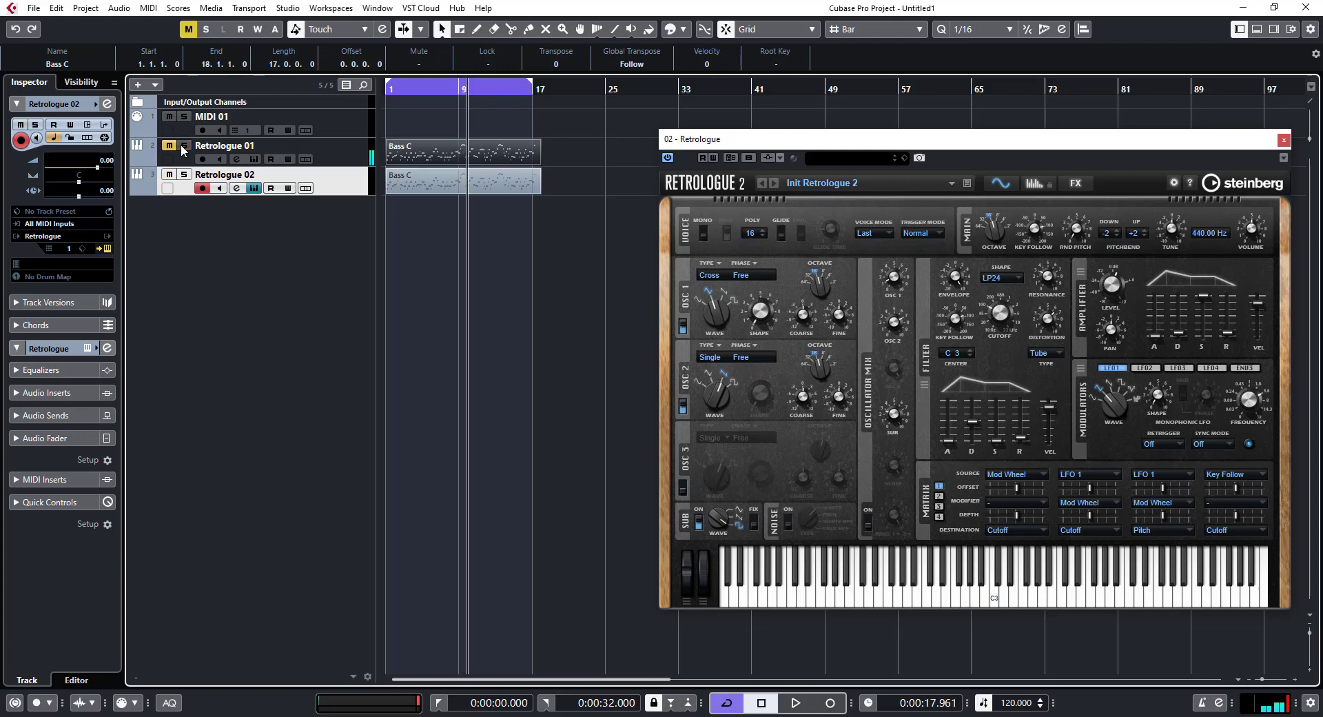
key("space")
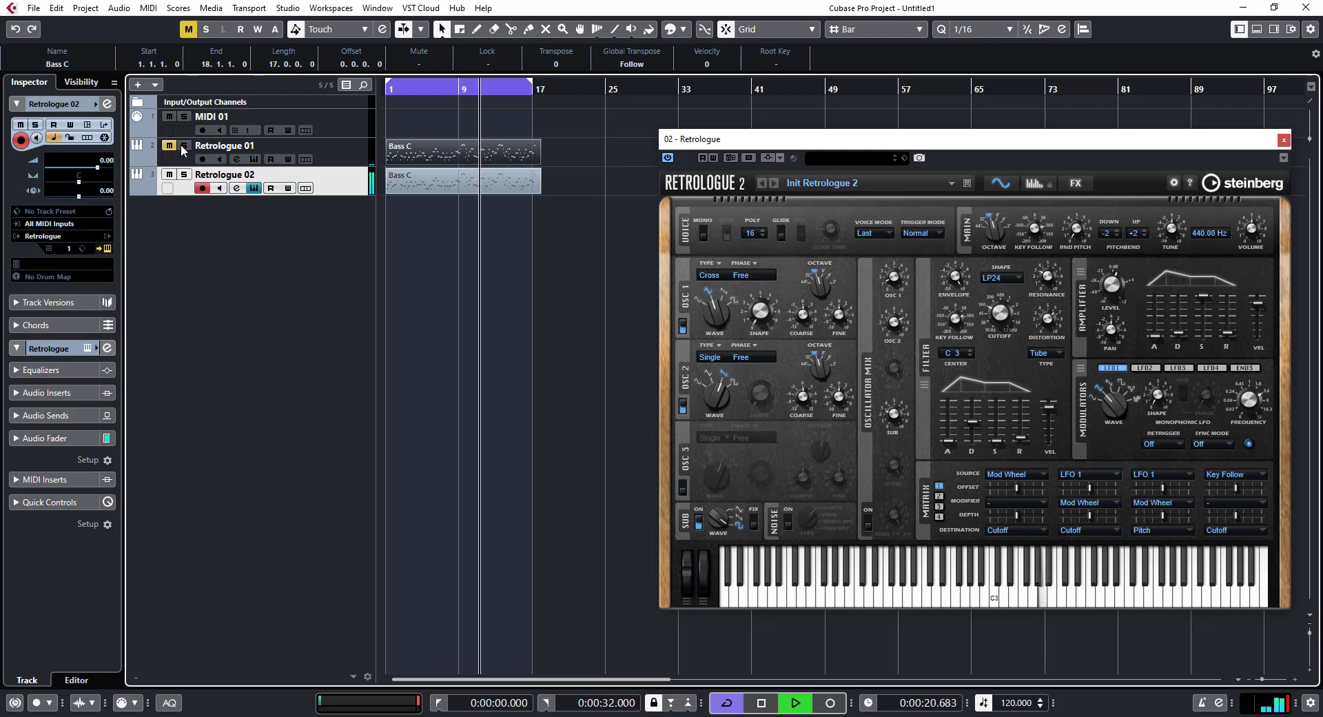
key("space")
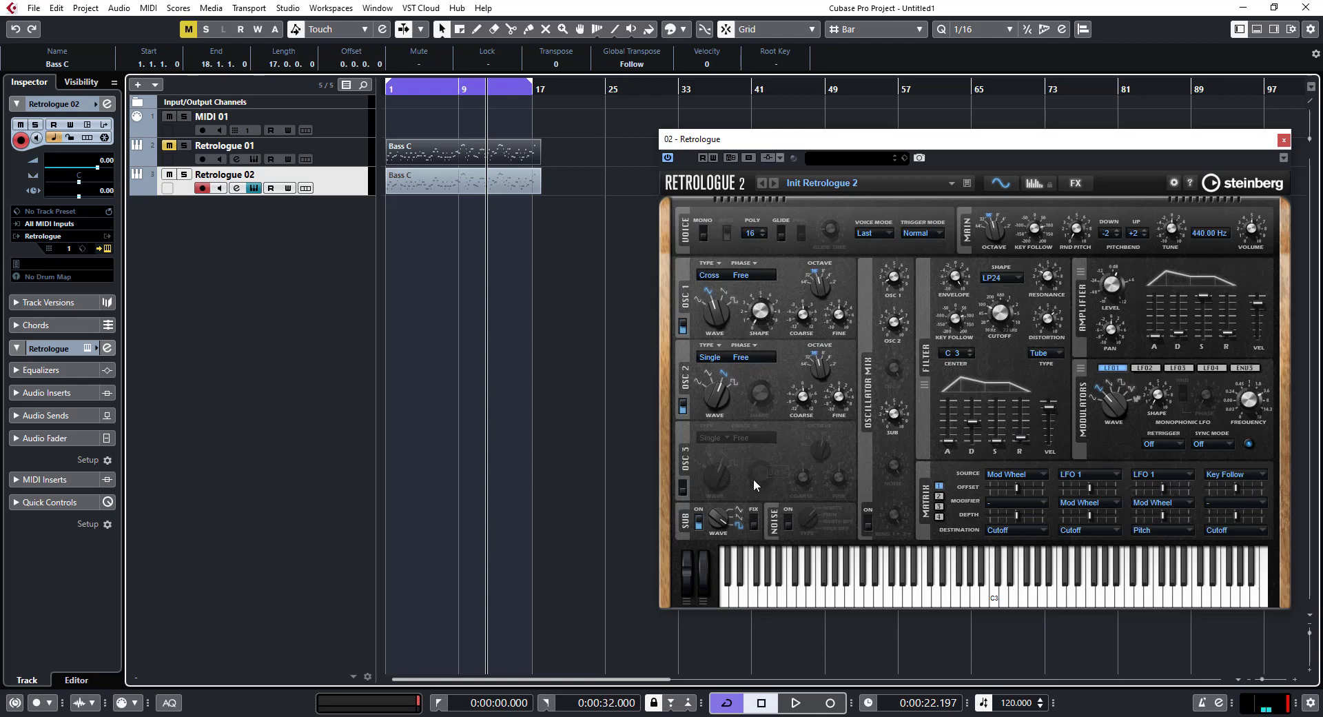
Turn on oscillator 3 in the rebuilt patch and try adjusting its waveform.
left_click_drag(808, 138, 724, 129)
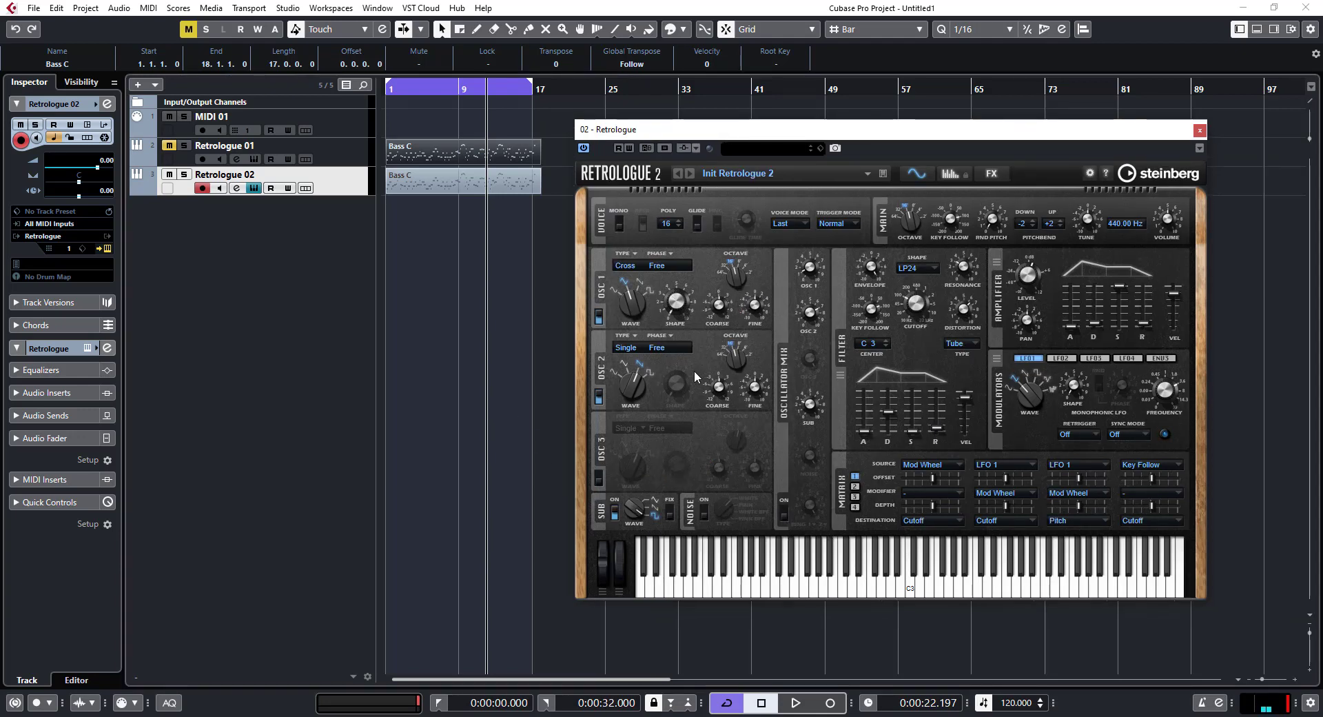
left_click(599, 480)
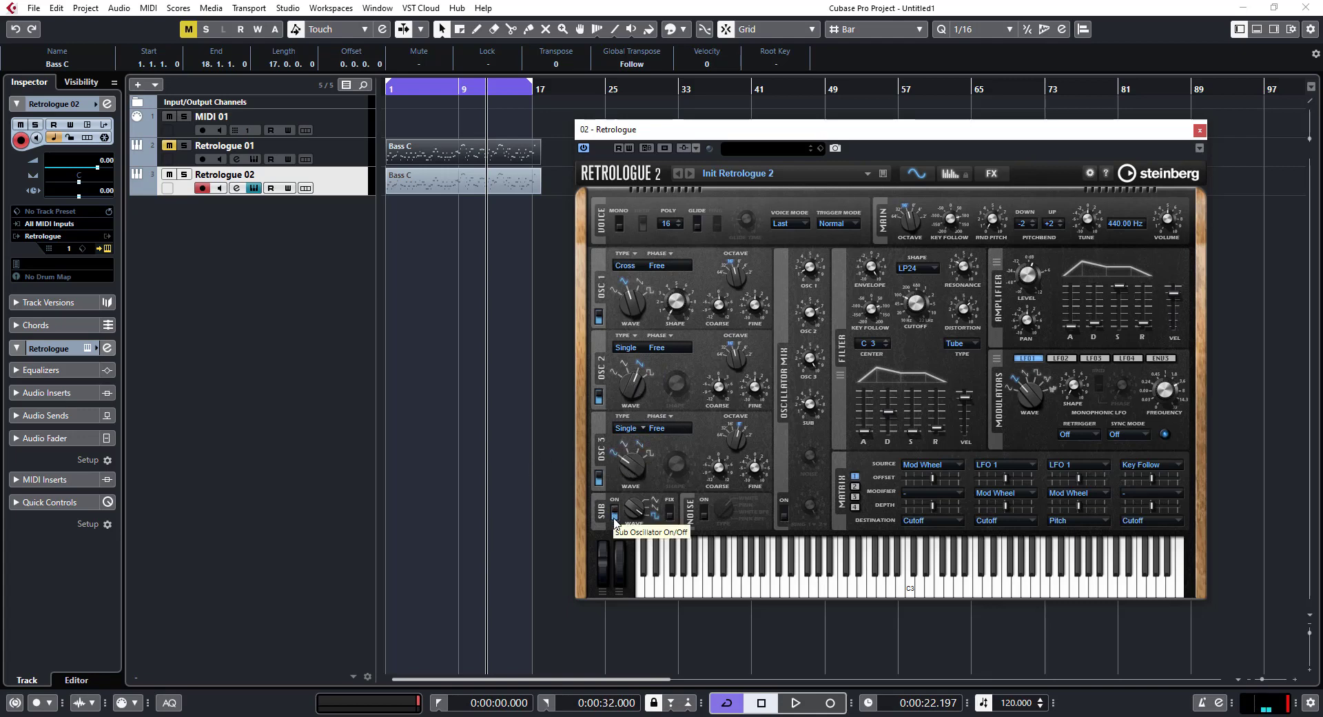
left_click_drag(630, 463, 631, 484)
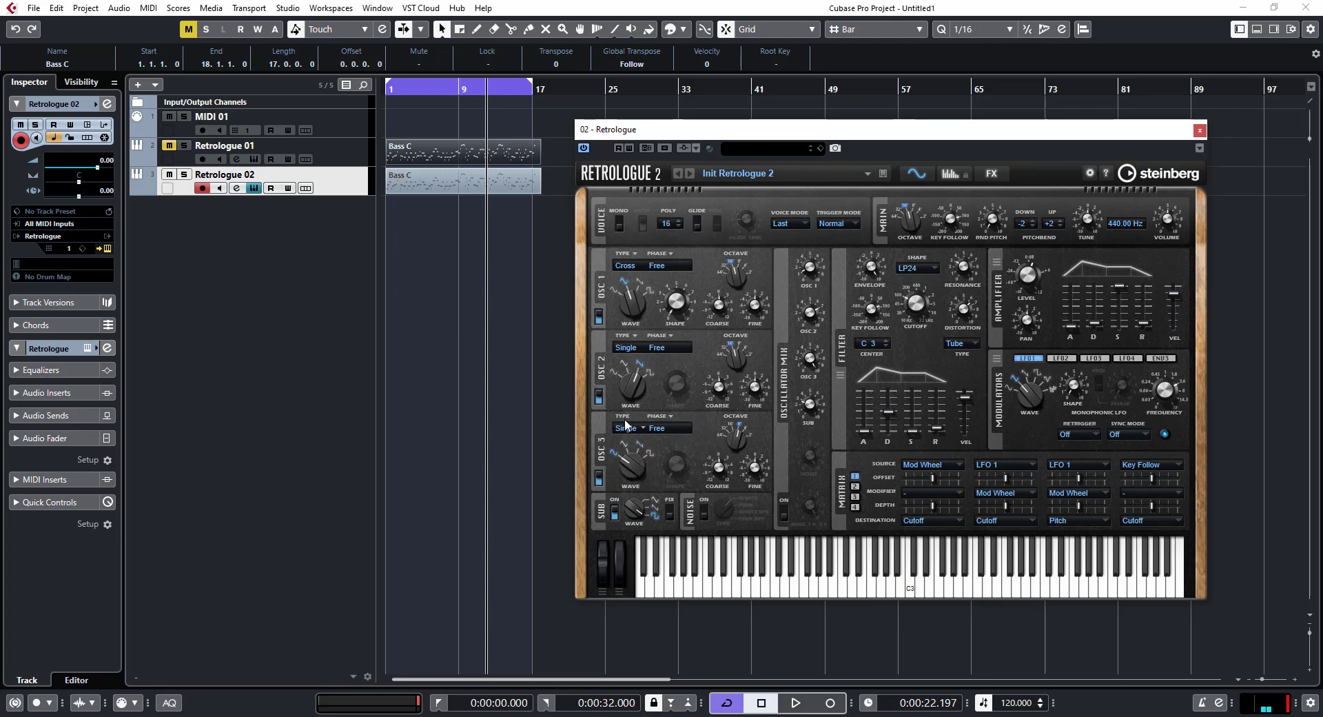